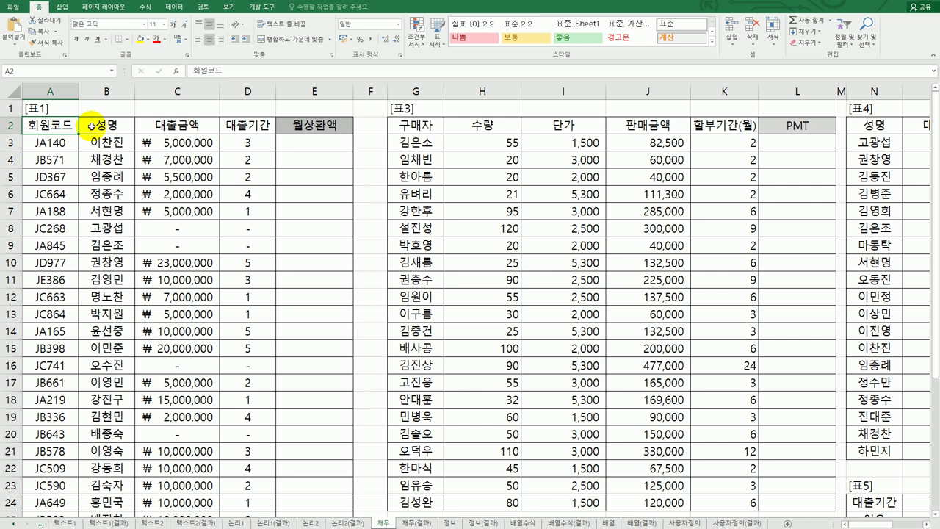
- Open the PMT function's arguments in E3 and examine Rate, Nper, Pv, Fv and Type against the interest-rate table 표2
click(155, 125)
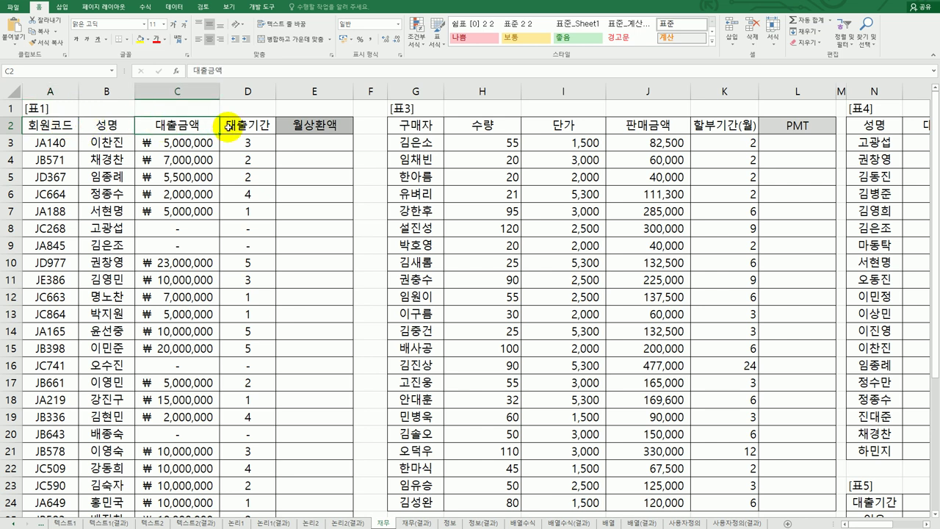
click(308, 151)
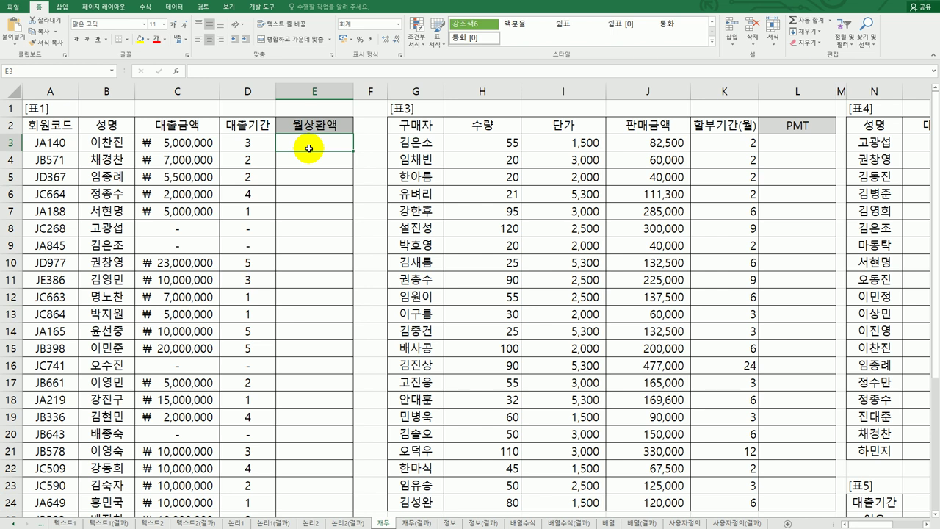
text(=)
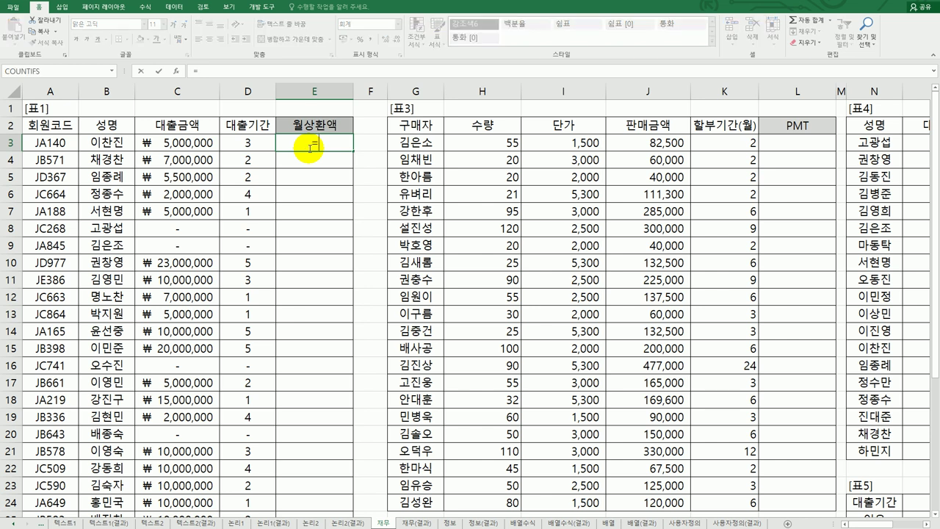
text(pm)
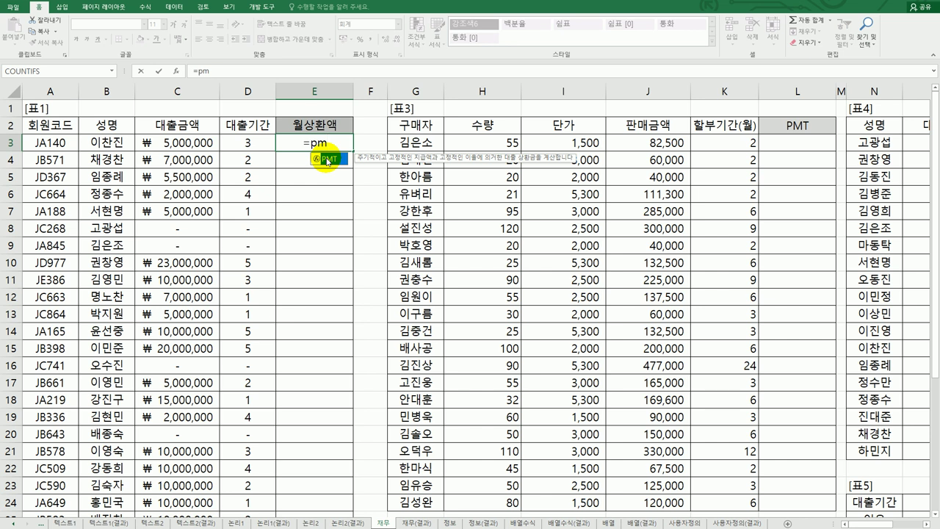
double_click(327, 158)
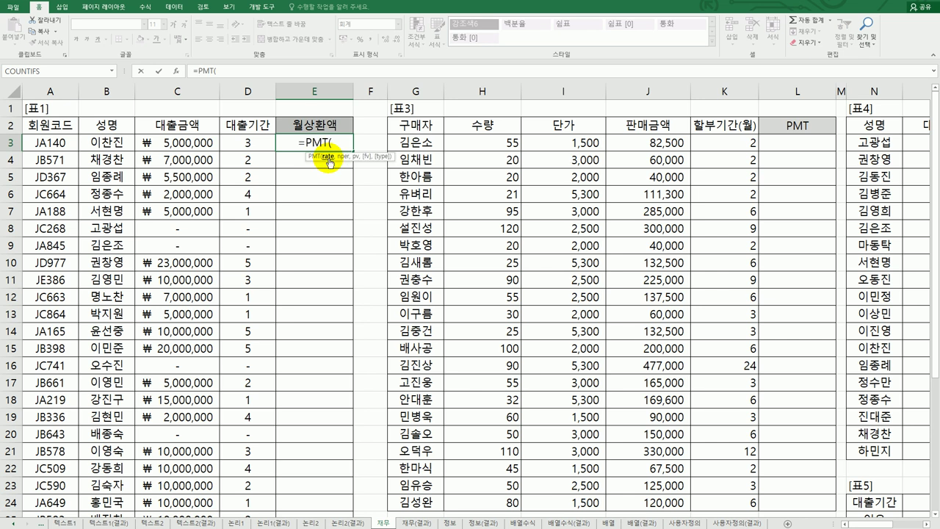
click(176, 72)
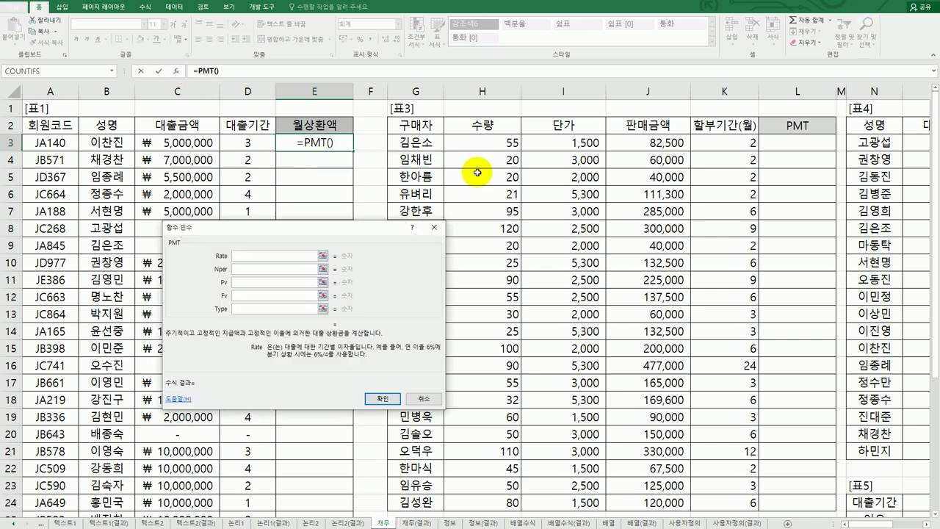
drag(347, 235, 556, 129)
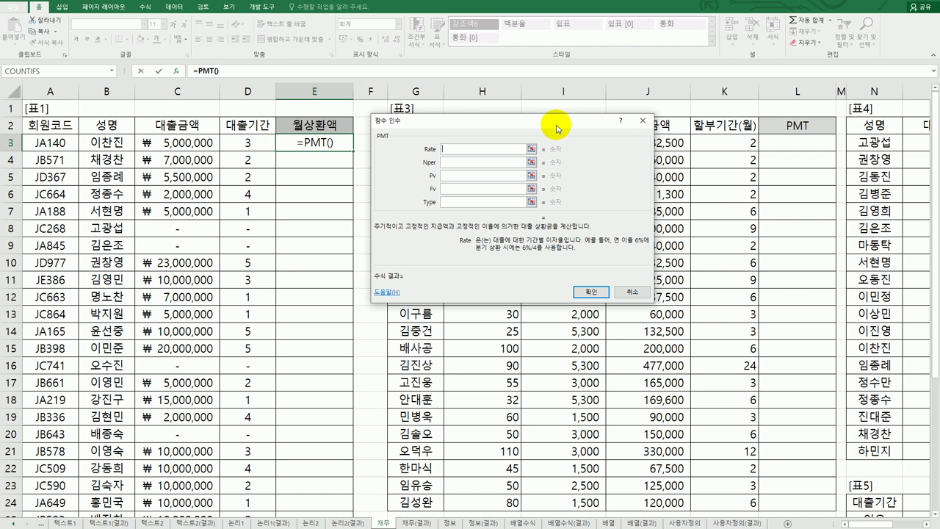
click(456, 163)
click(449, 176)
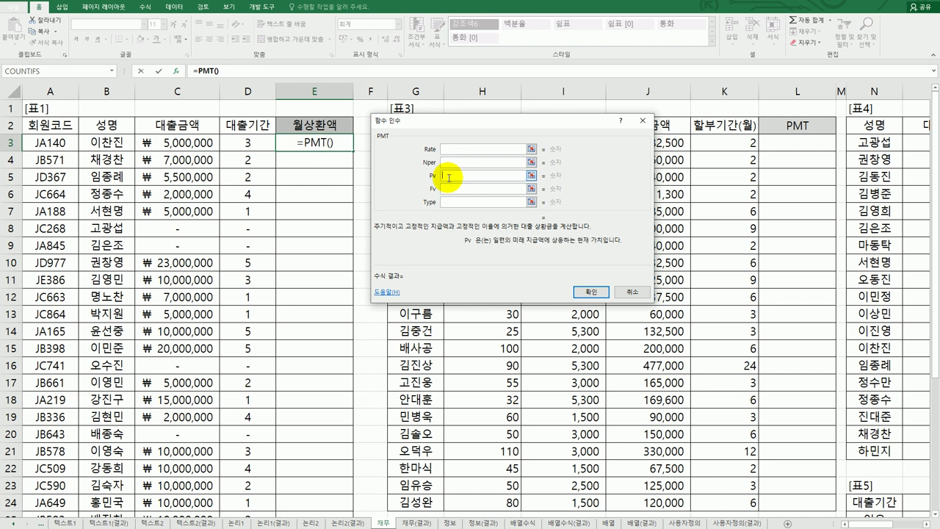
click(445, 189)
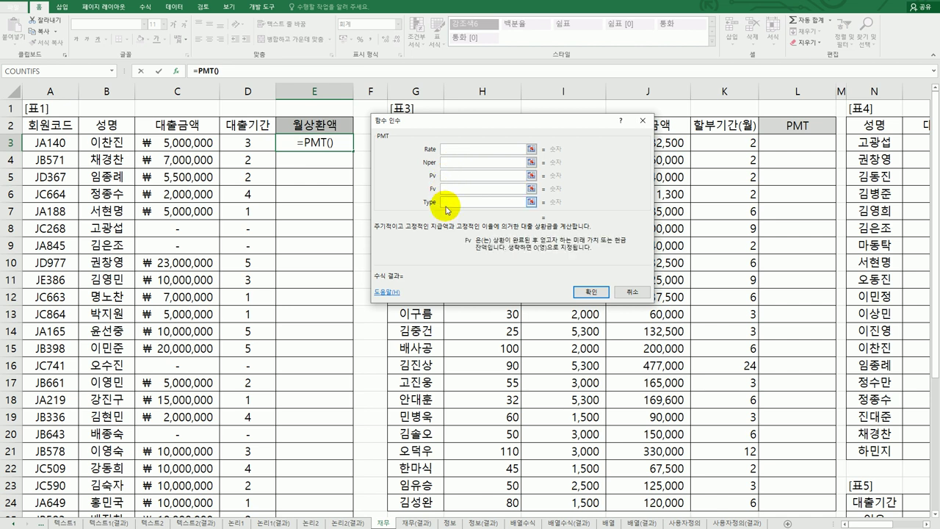
click(446, 202)
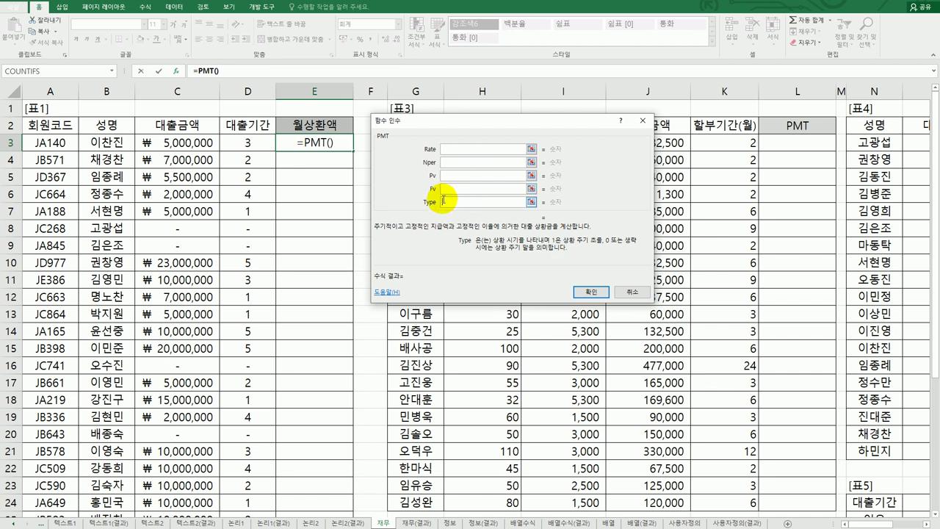
click(448, 152)
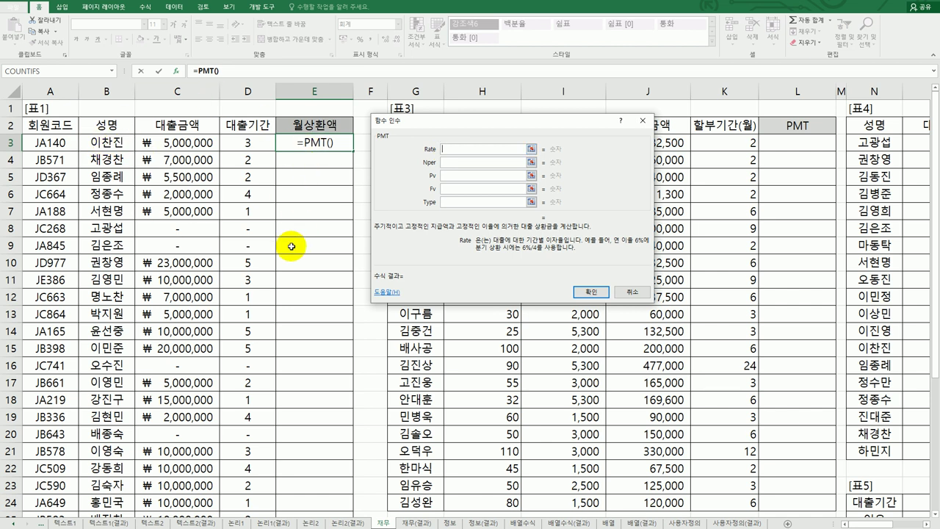
scroll(247, 216, down, 4)
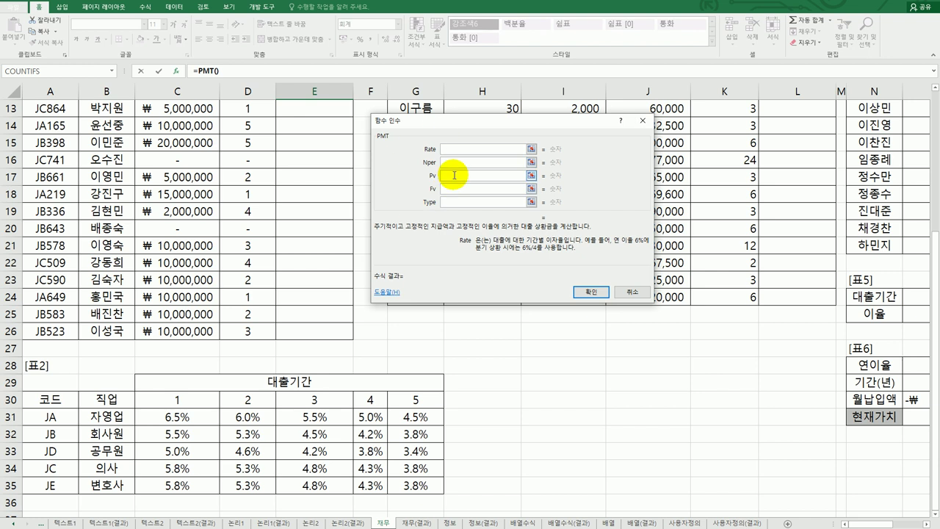
click(631, 292)
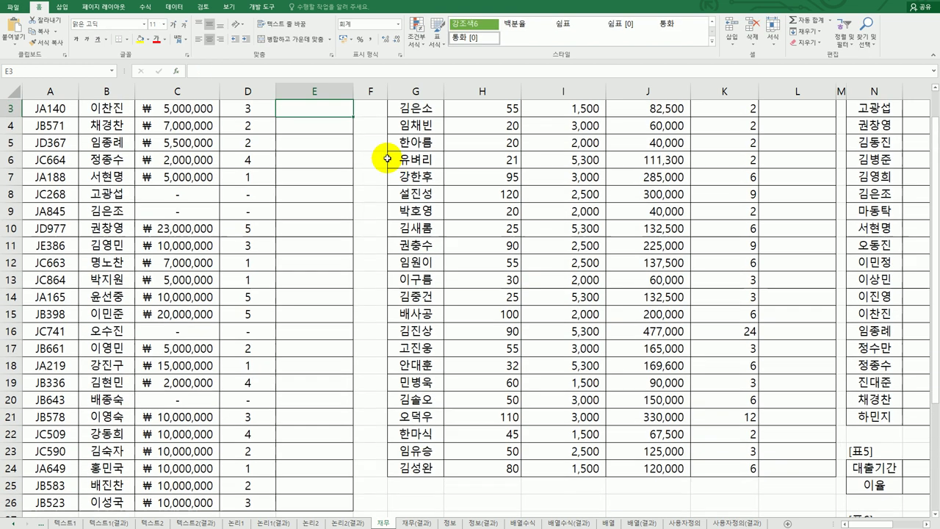
scroll(391, 168, up, 1)
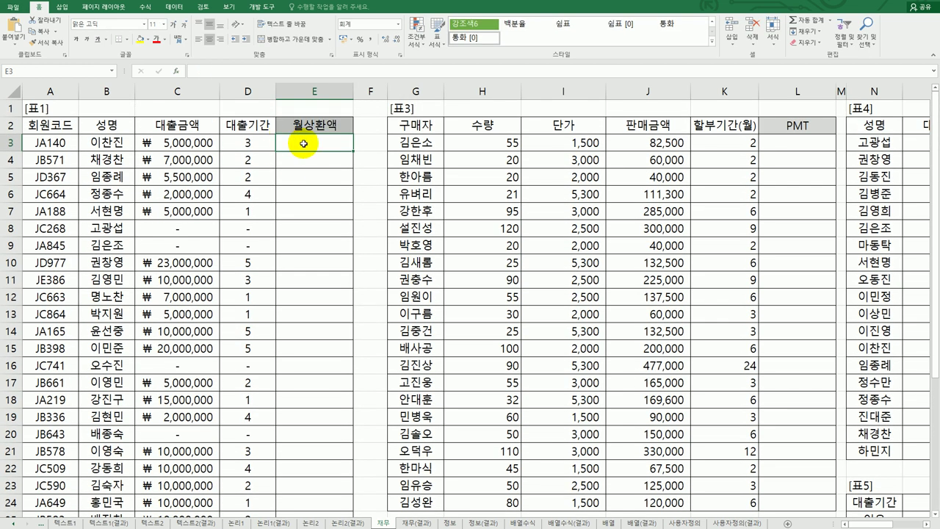
text(=)
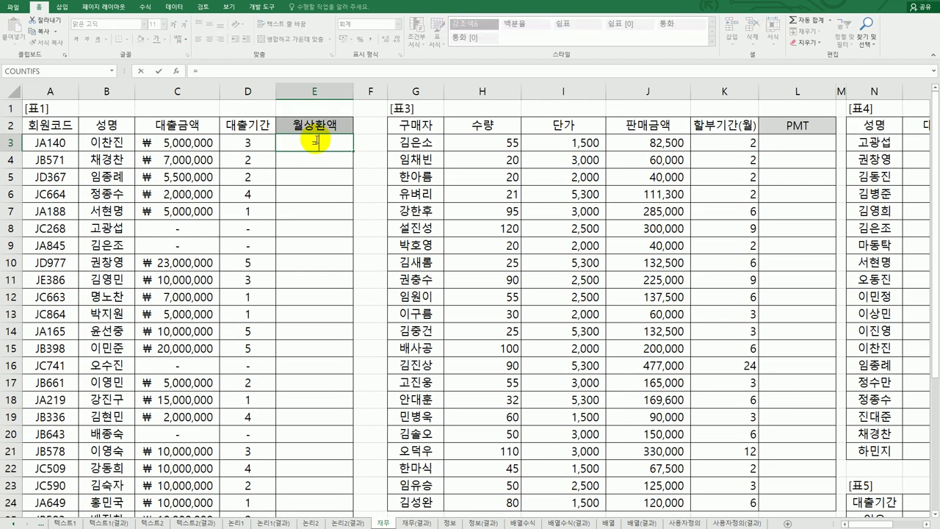
text(off)
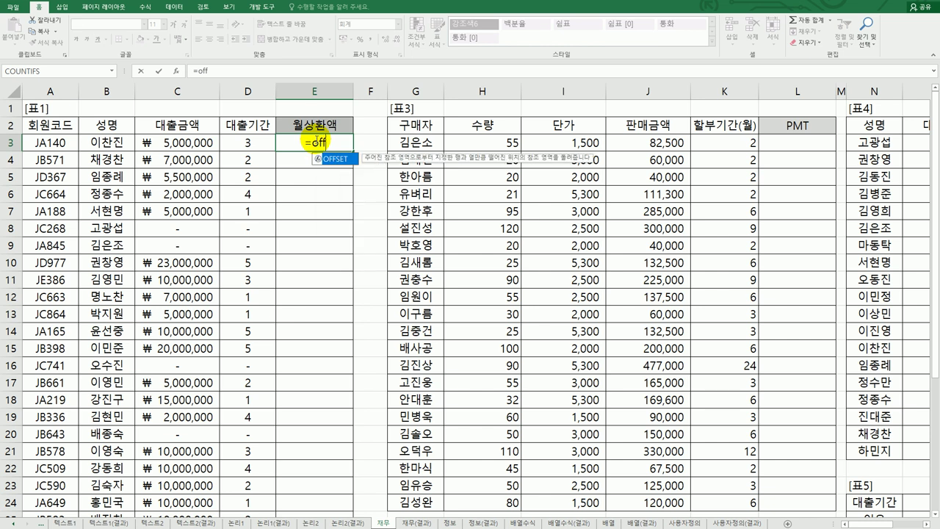
double_click(335, 158)
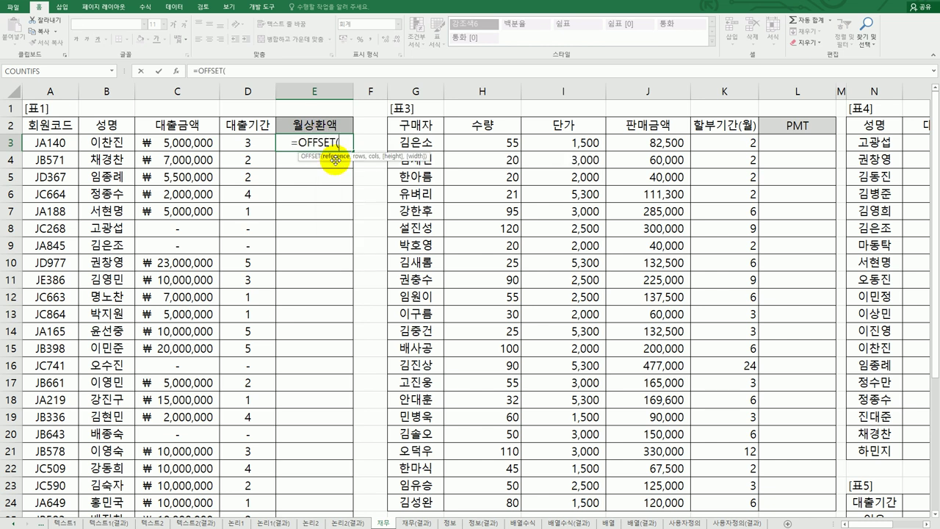
click(176, 74)
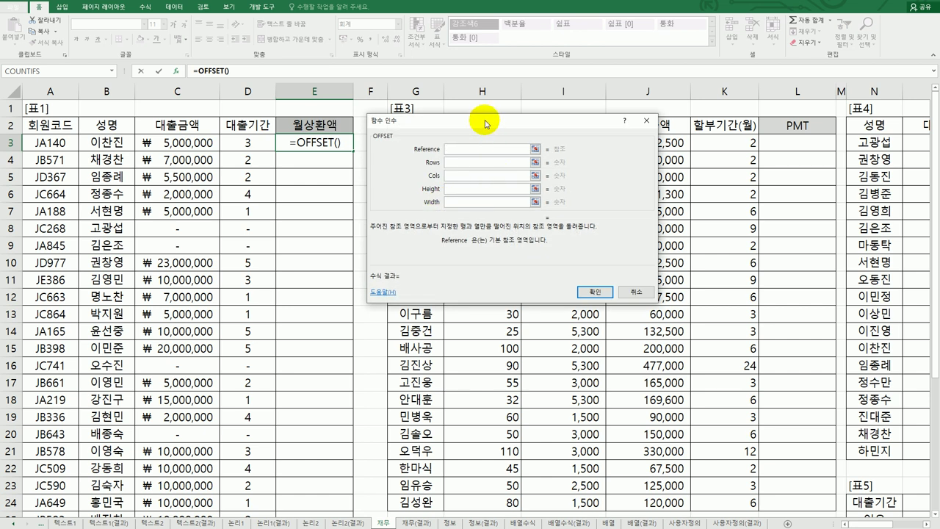
drag(485, 124, 497, 135)
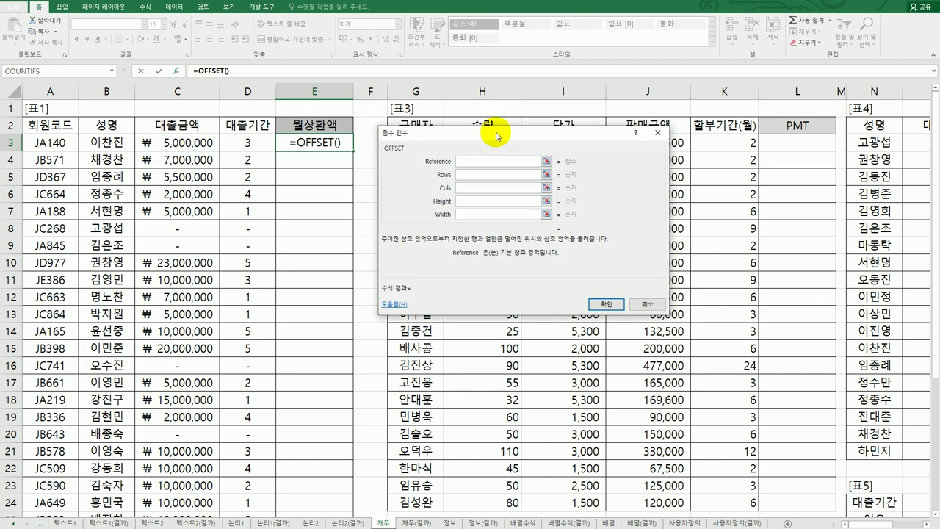
click(647, 305)
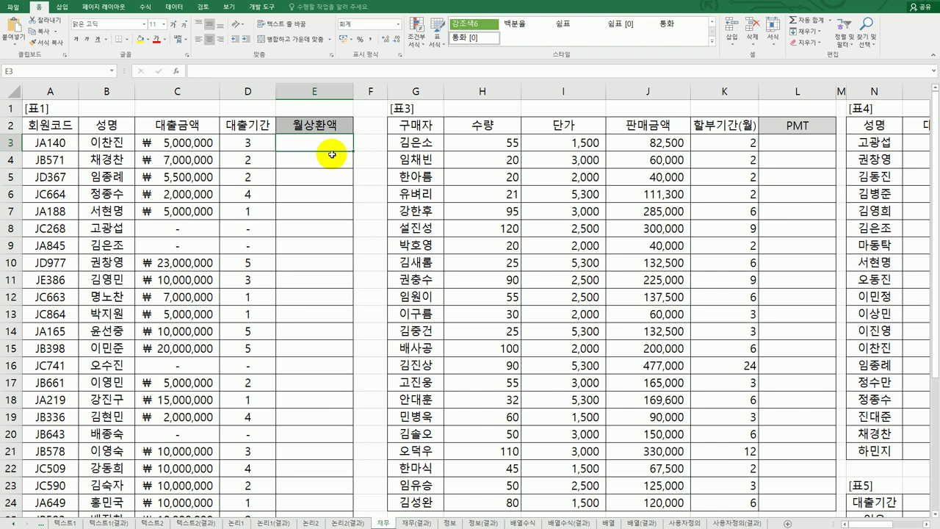
- Open the OFFSET function's arguments in E3 and examine the descriptions of Reference, Rows, Cols, Height and Width
text(=o)
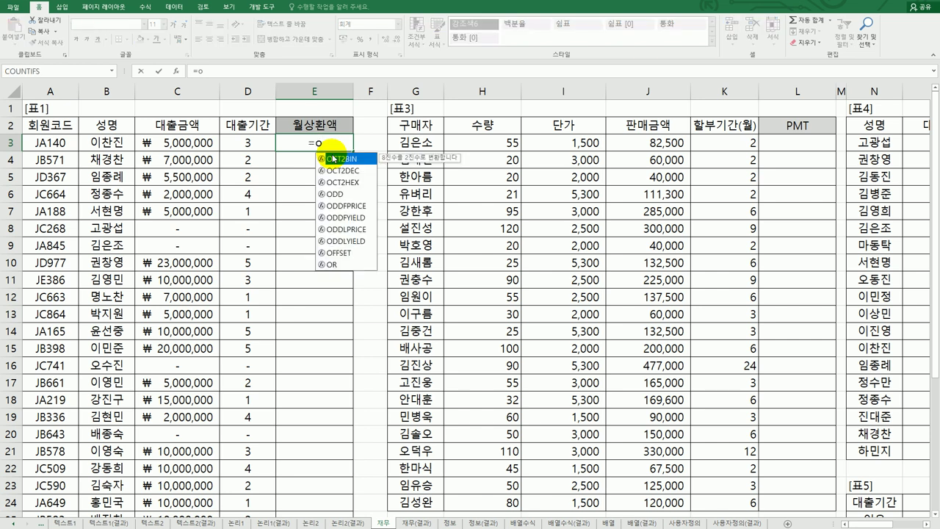
text(ff)
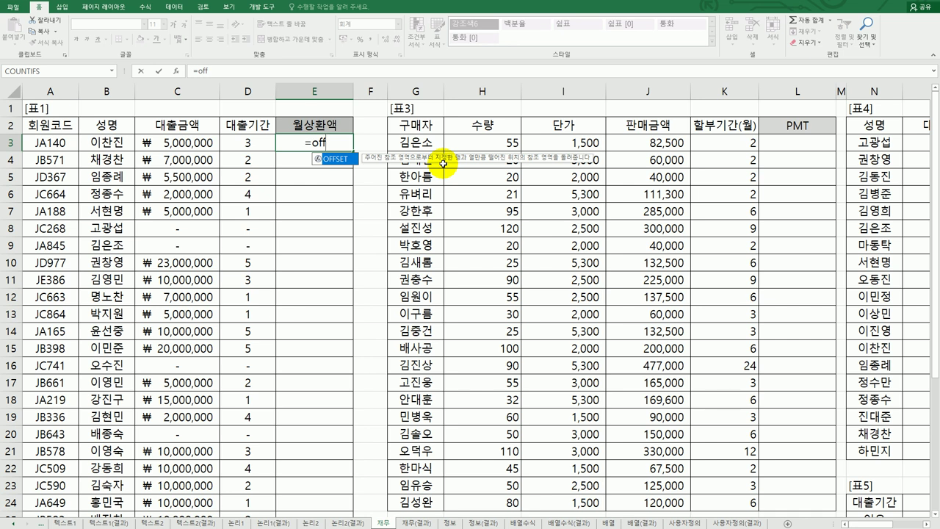
double_click(332, 157)
click(176, 71)
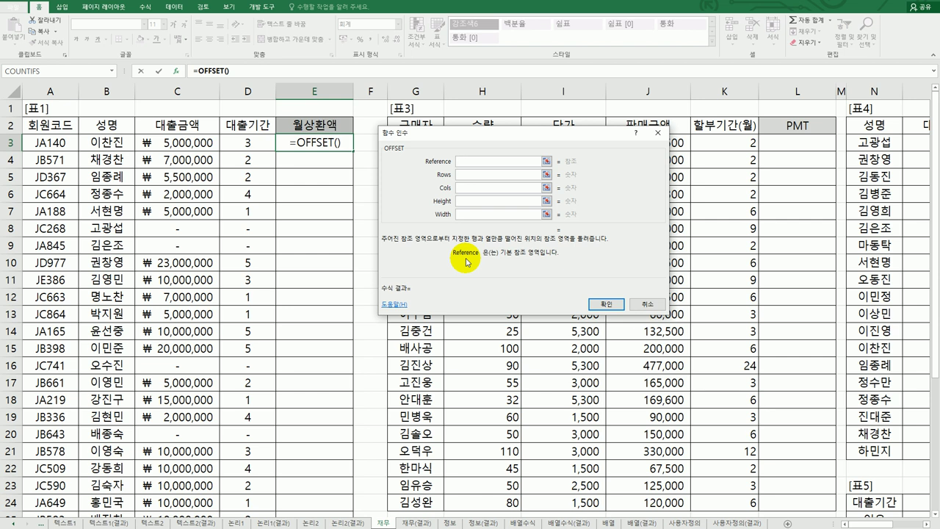
click(467, 175)
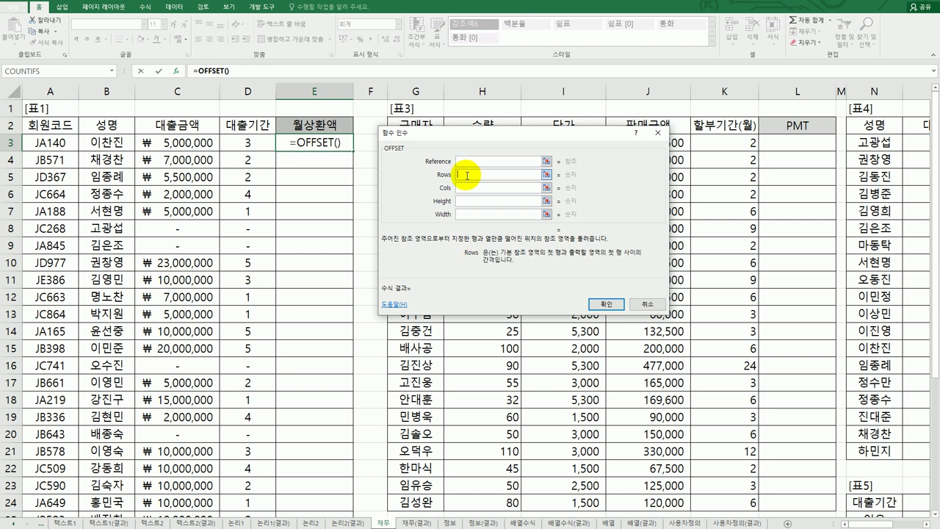
click(463, 185)
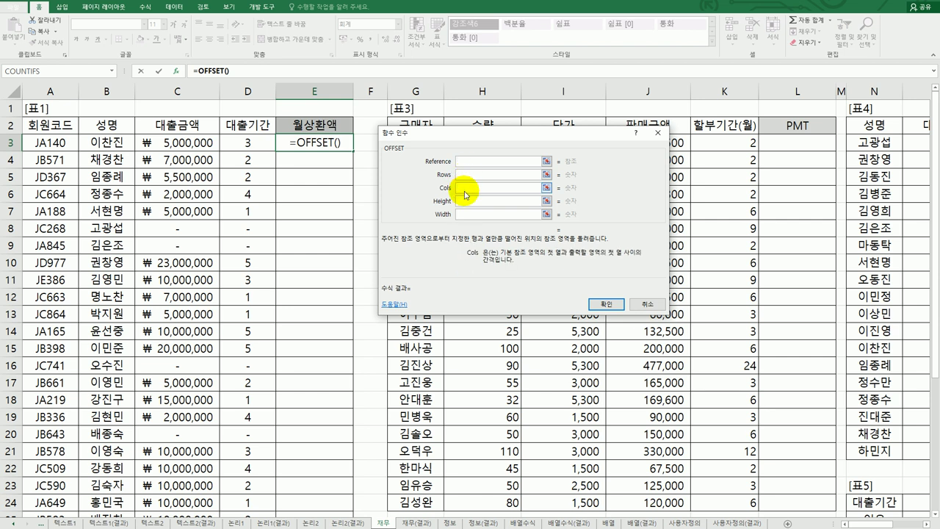
click(464, 200)
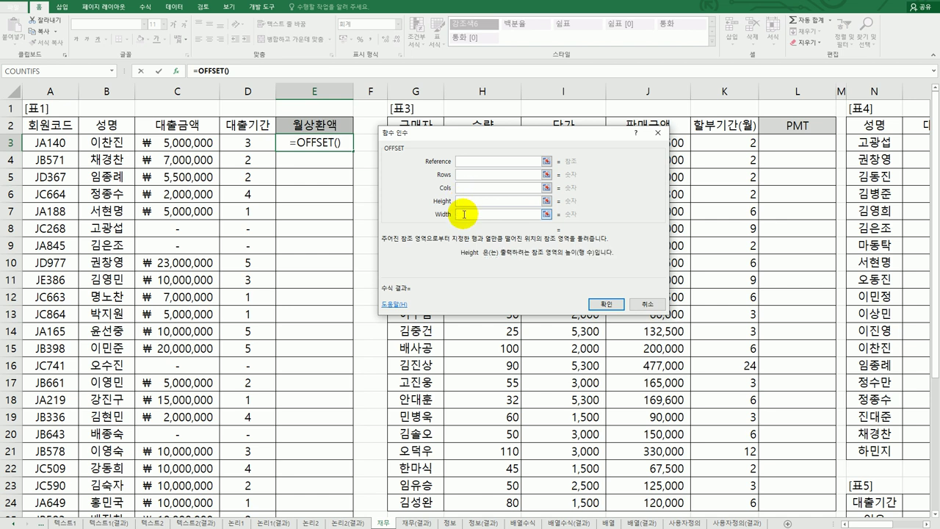
click(464, 214)
click(465, 160)
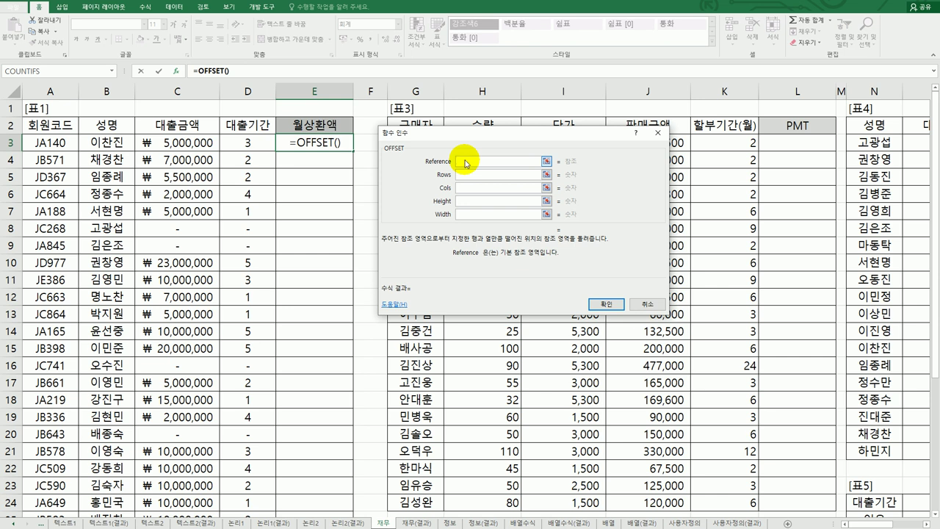
- Try to set the OFFSET reference to the 직업 header cell of 표2 as the absolute reference $B$30
scroll(246, 332, down, 4)
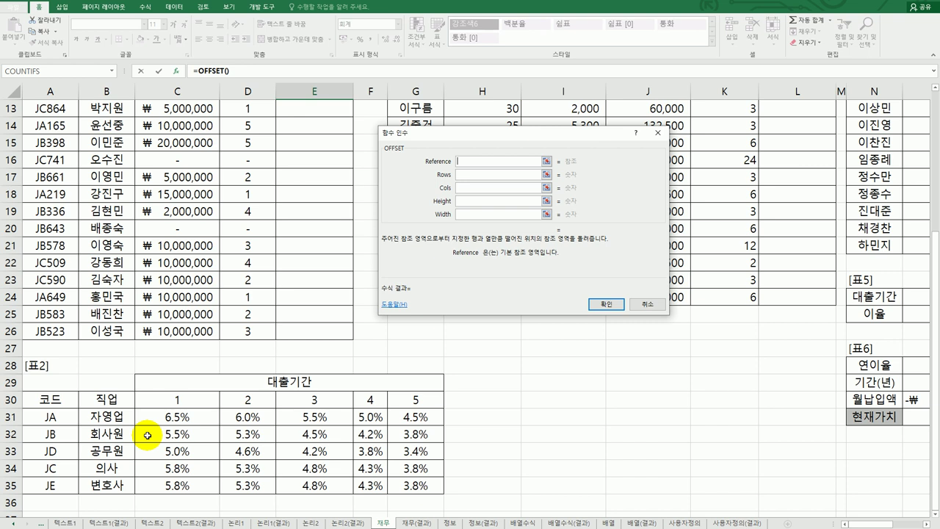
click(107, 402)
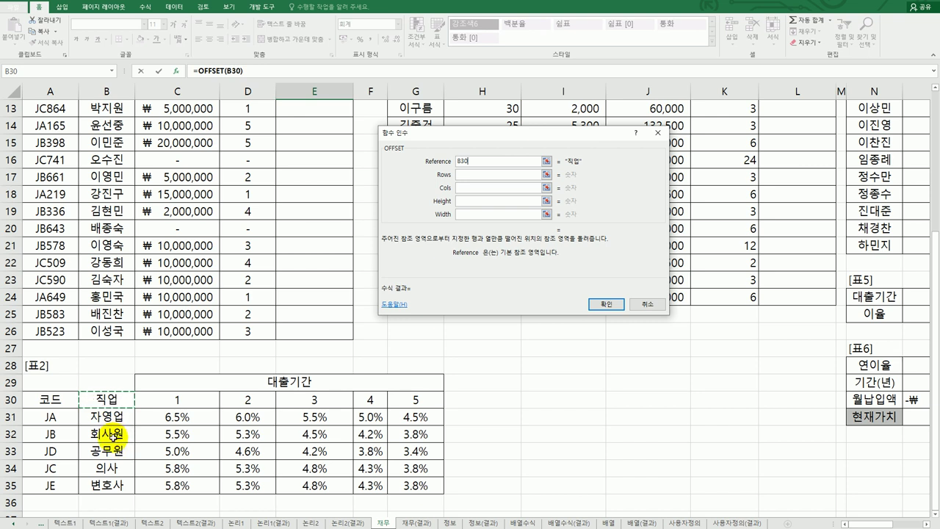
click(184, 439)
click(106, 400)
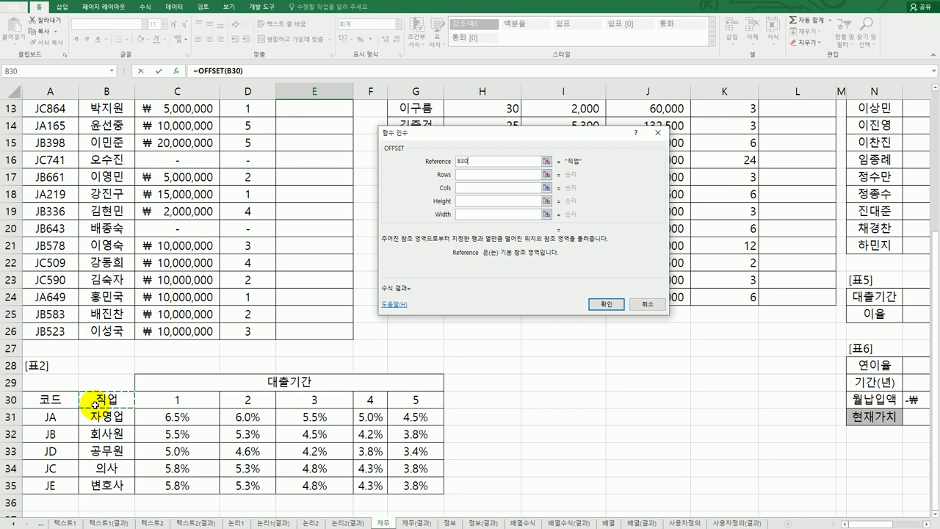
key(F4)
scroll(95, 404, up, 4)
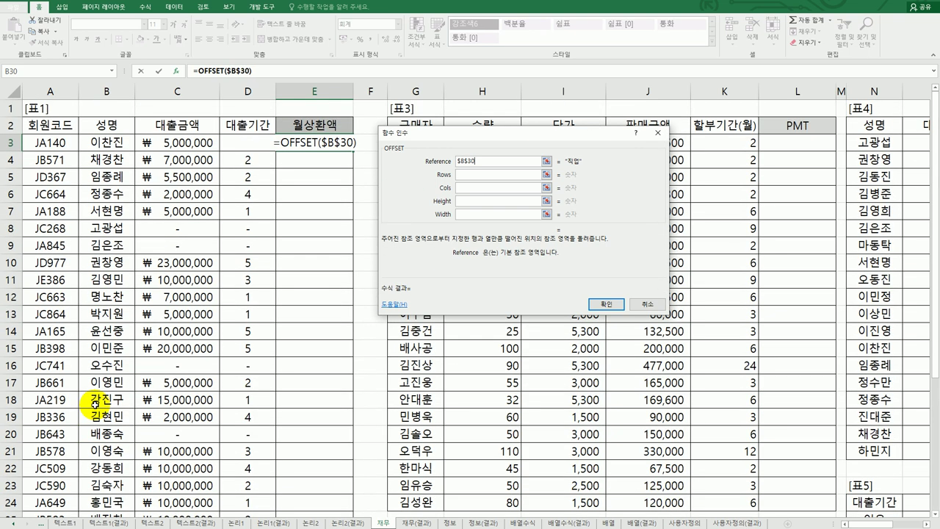
click(467, 176)
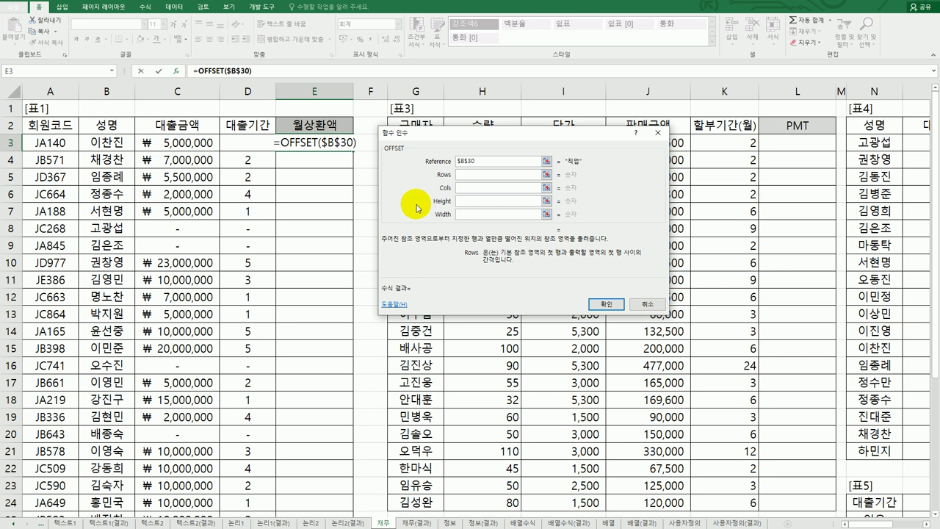
scroll(370, 284, down, 4)
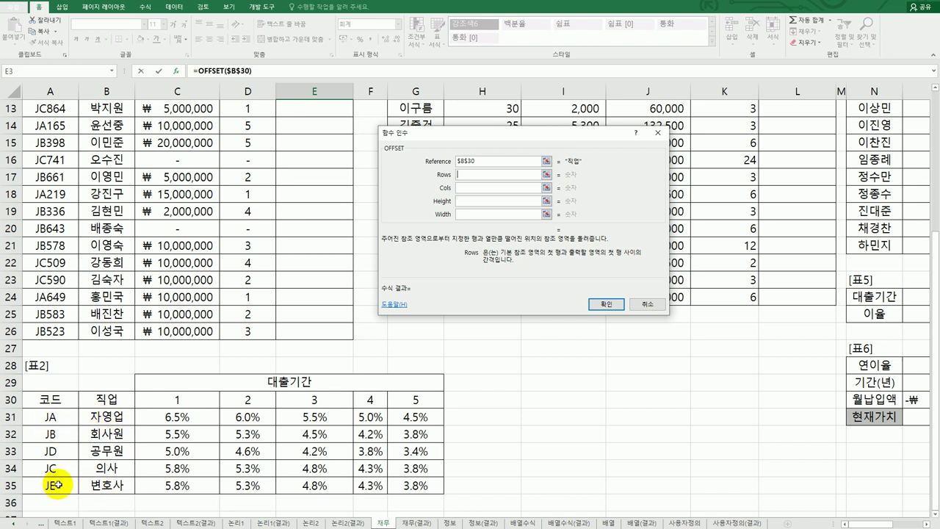
scroll(55, 433, up, 4)
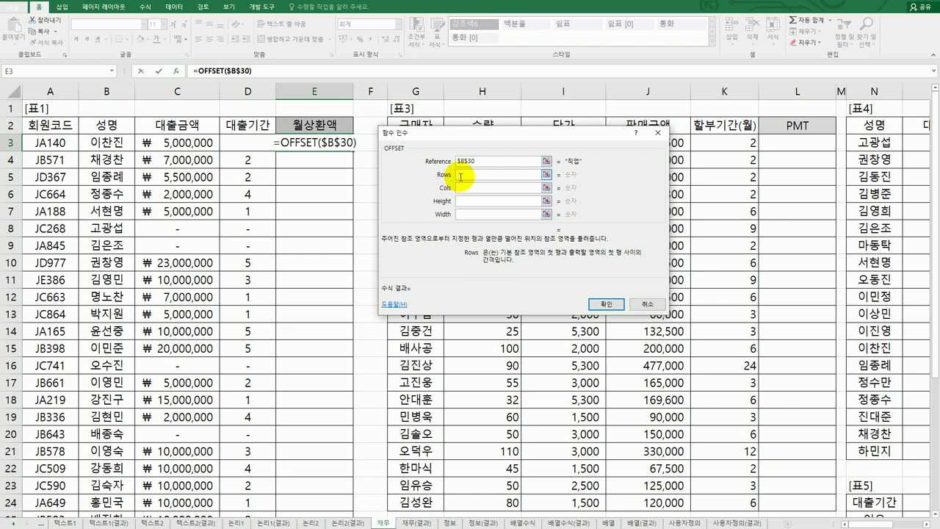
click(651, 305)
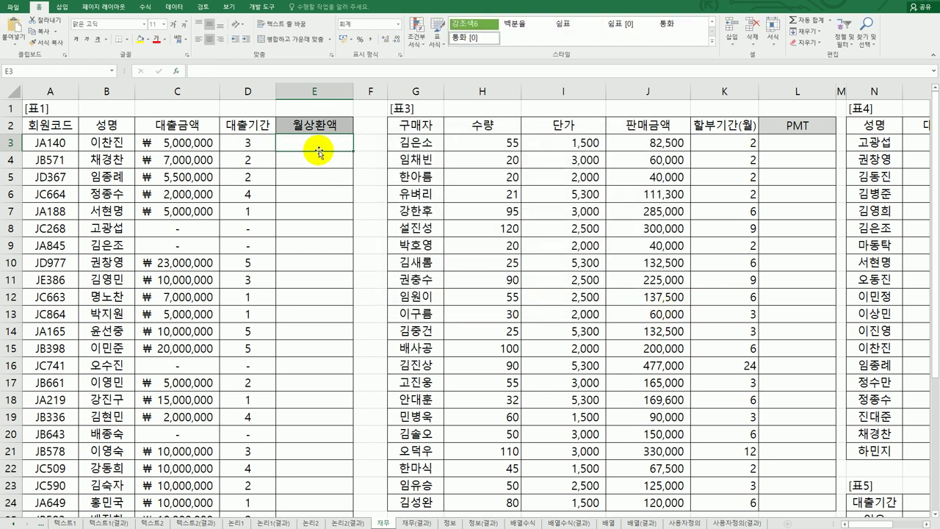
- Enter a LEFT formula in E3 that extracts the first 2 characters of A3, and fill it down the 월상환액 column
text(=)
text(If)
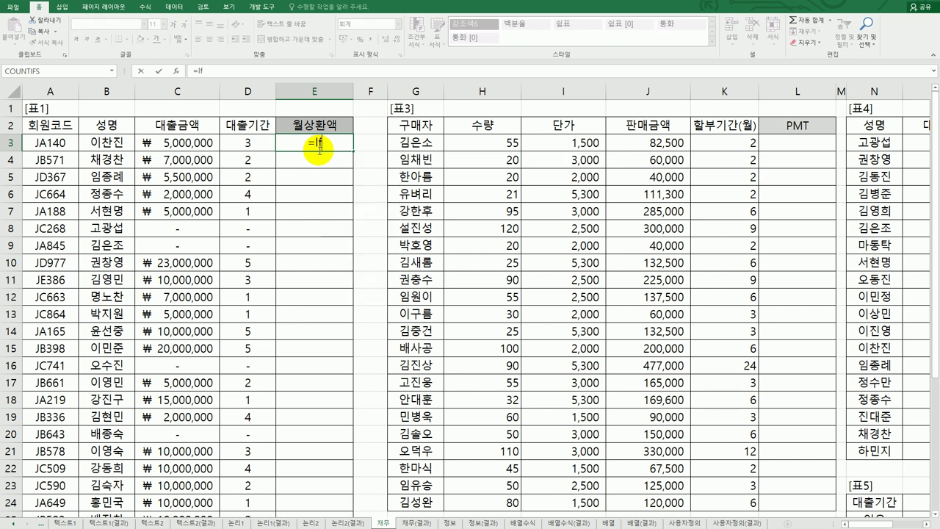
text(f)
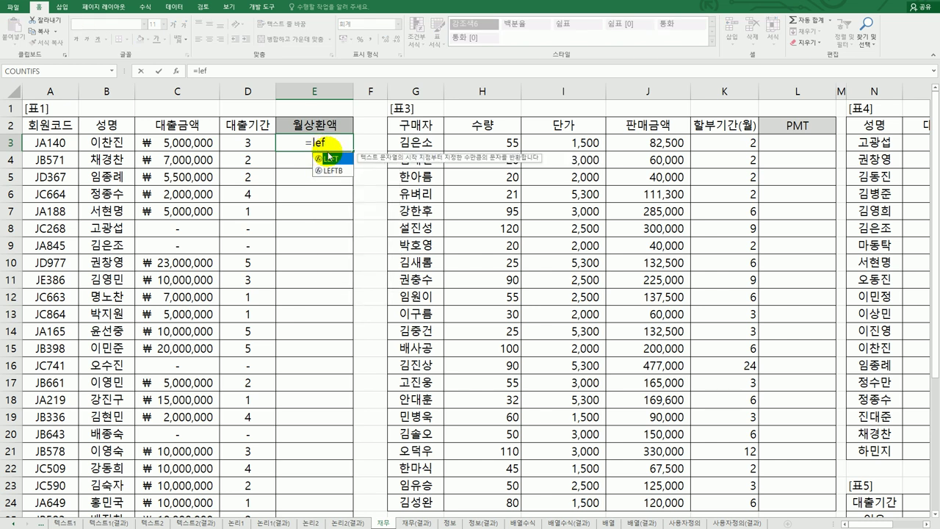
double_click(332, 158)
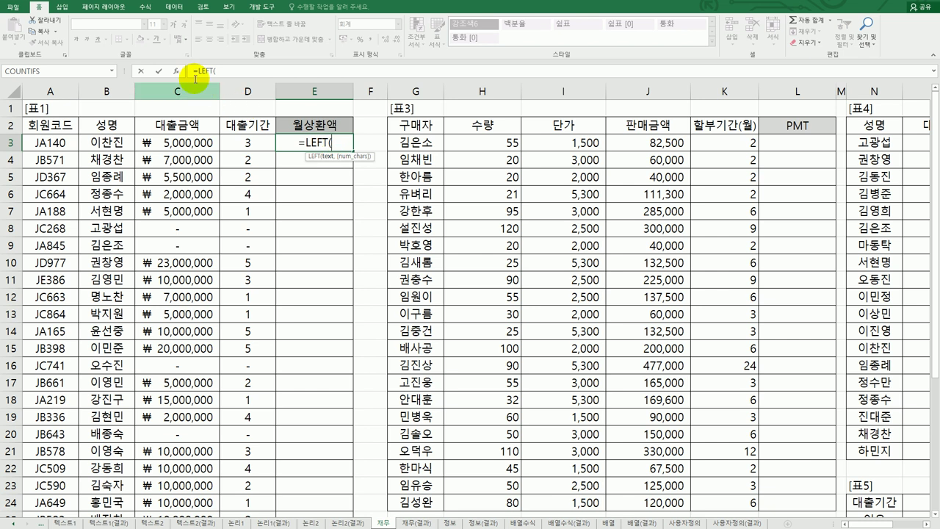
click(175, 71)
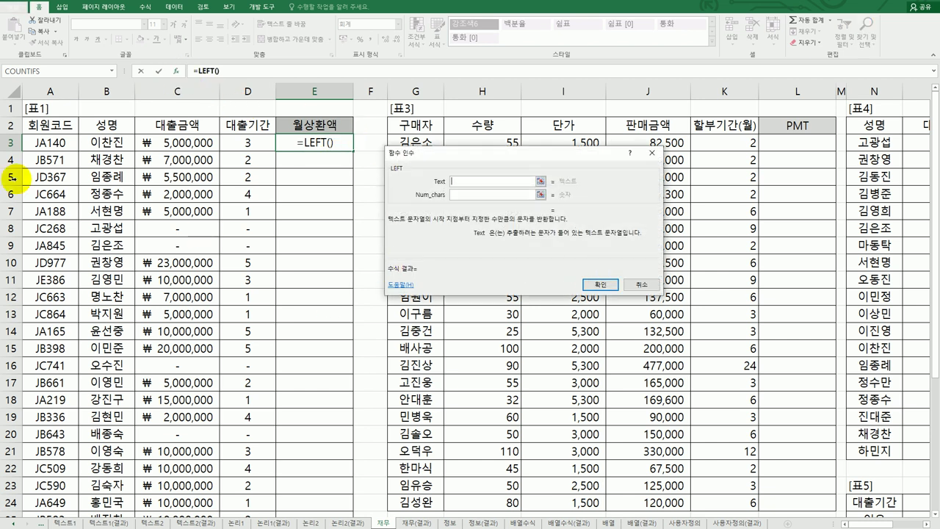
click(44, 143)
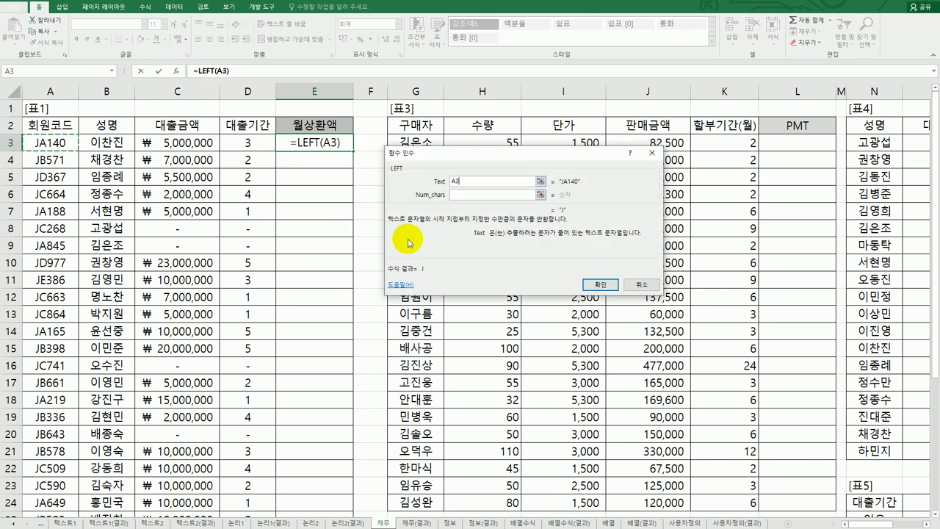
click(470, 195)
text(2)
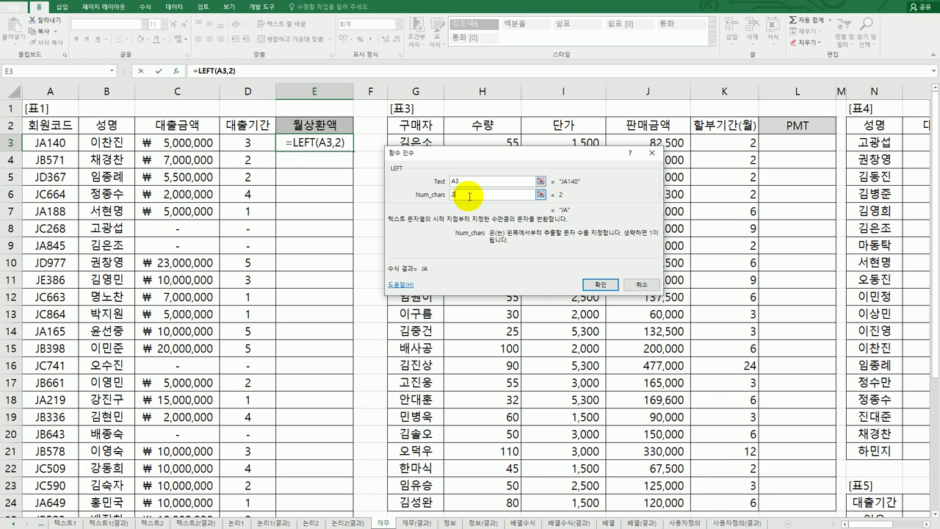
click(599, 284)
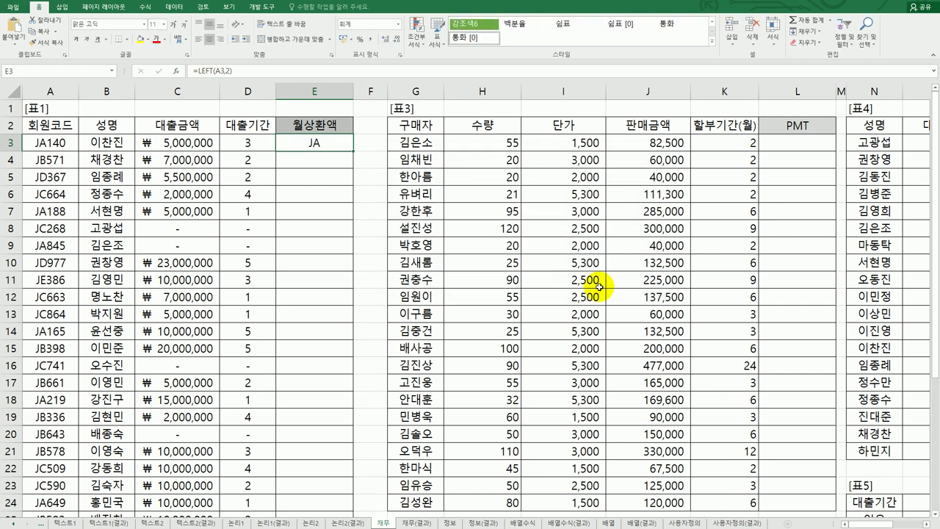
double_click(354, 151)
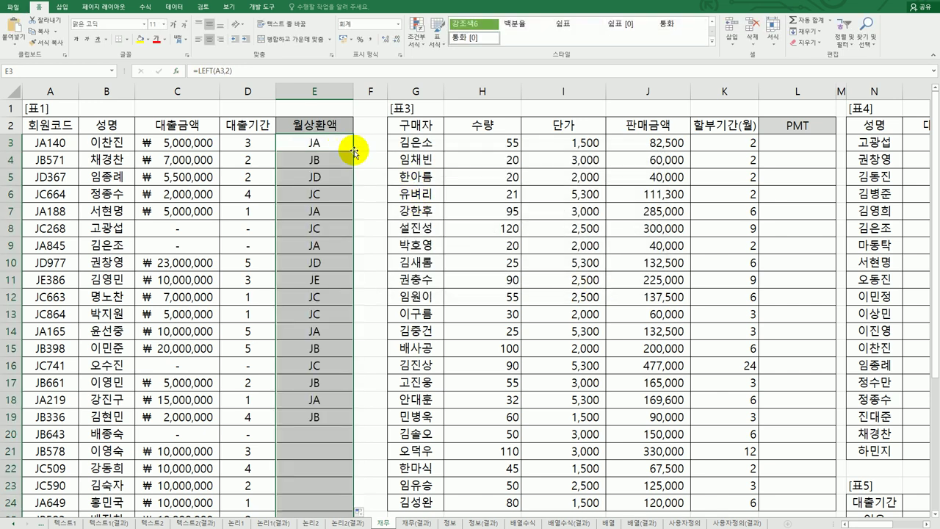
- Compare the extracted code prefixes in the 월상환액 column with the 코드 values in A31:A35 of 표2
scroll(311, 302, down, 6)
click(322, 226)
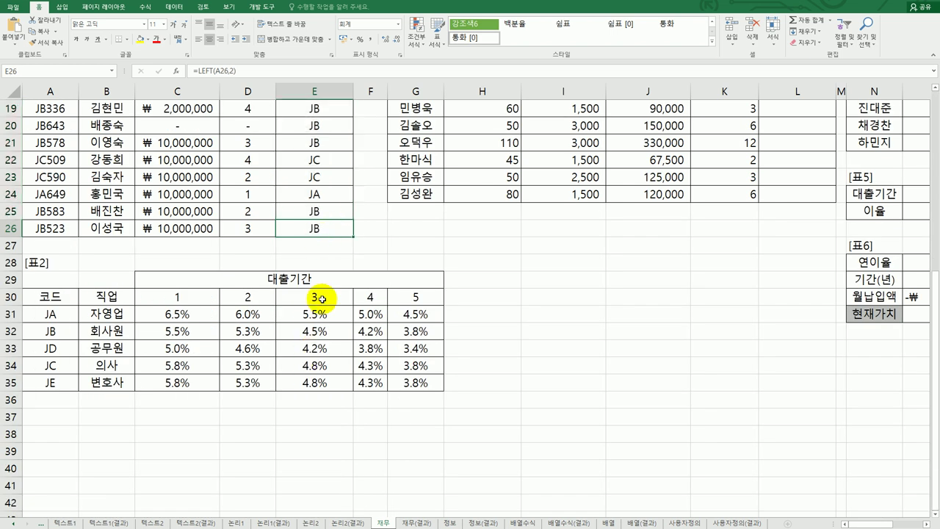
scroll(316, 291, up, 6)
click(334, 142)
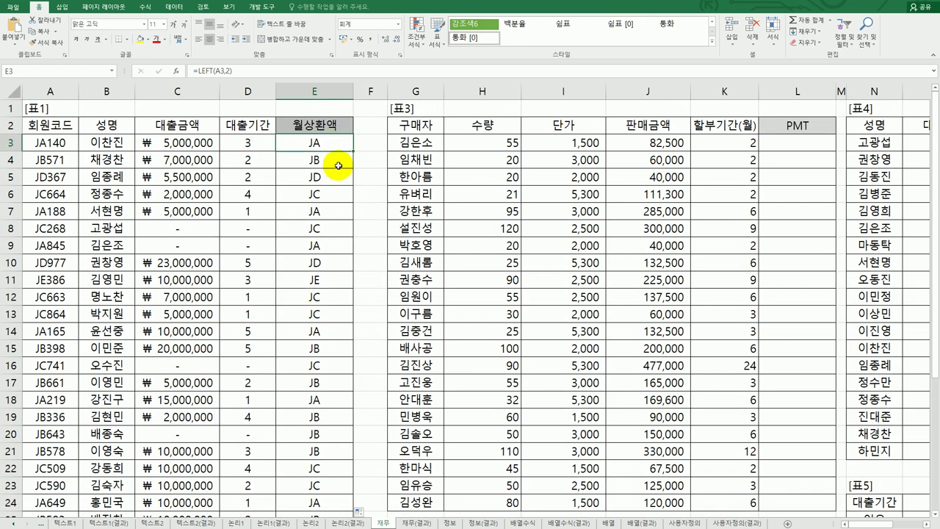
scroll(338, 166, down, 4)
click(89, 416)
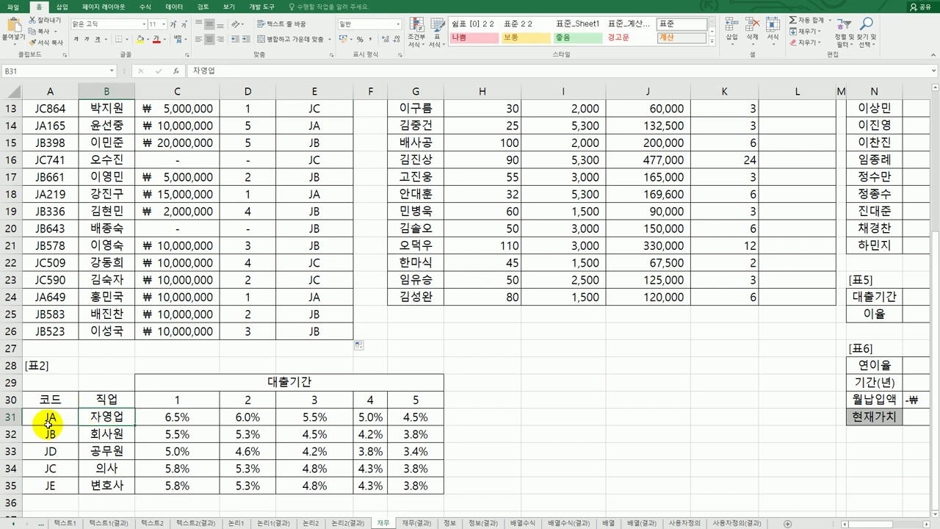
drag(50, 417, 53, 484)
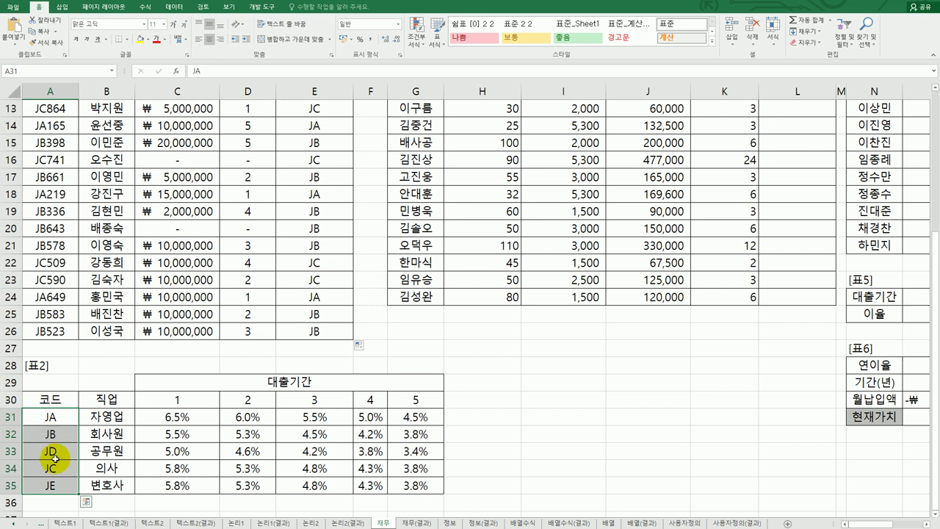
drag(50, 417, 54, 484)
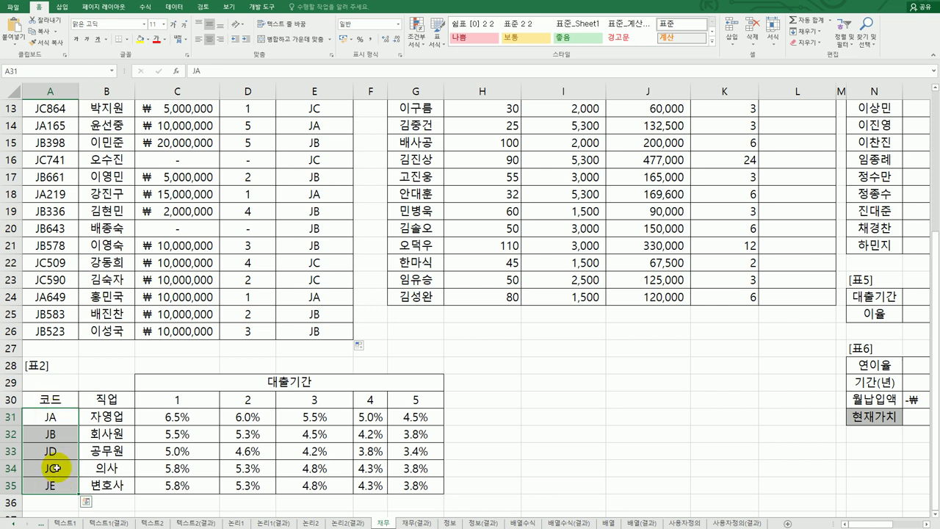
scroll(55, 468, up, 4)
click(329, 145)
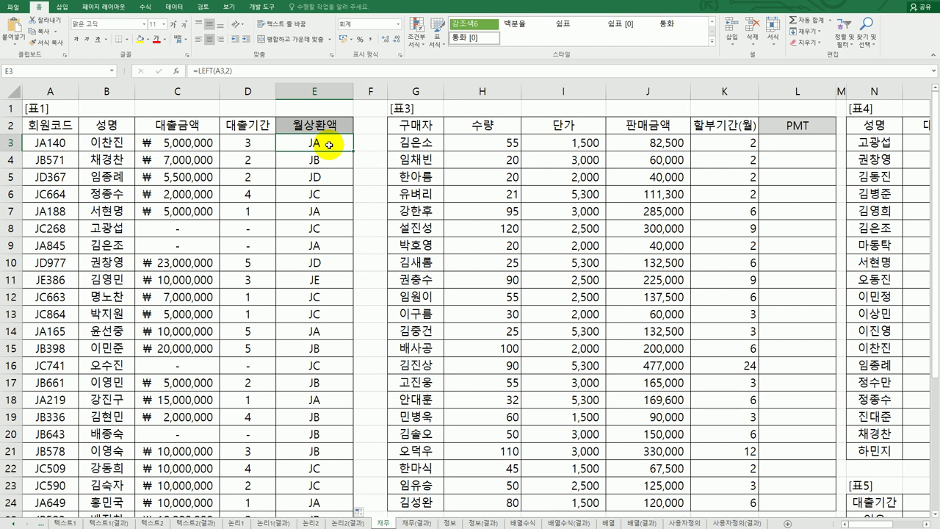
- Wrap E3's LEFT formula in a MATCH function as its lookup value and open the MATCH arguments
double_click(329, 144)
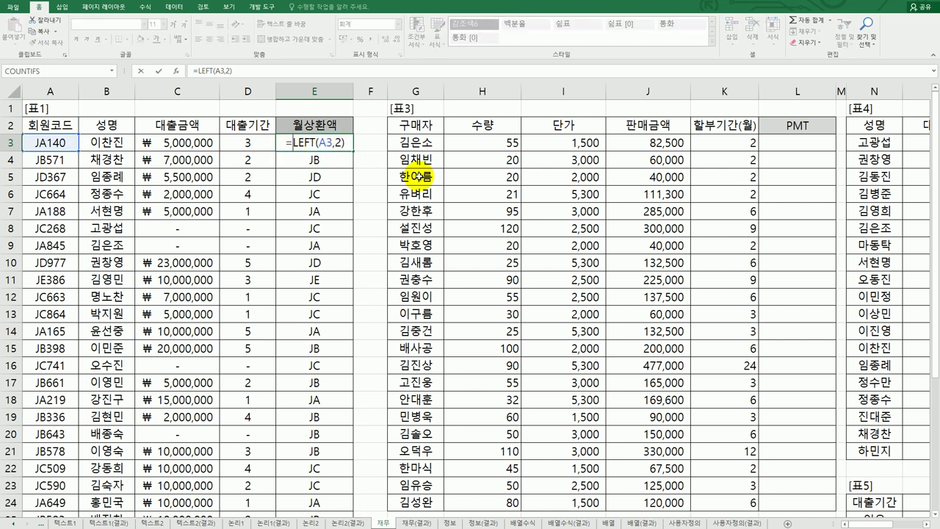
text(m)
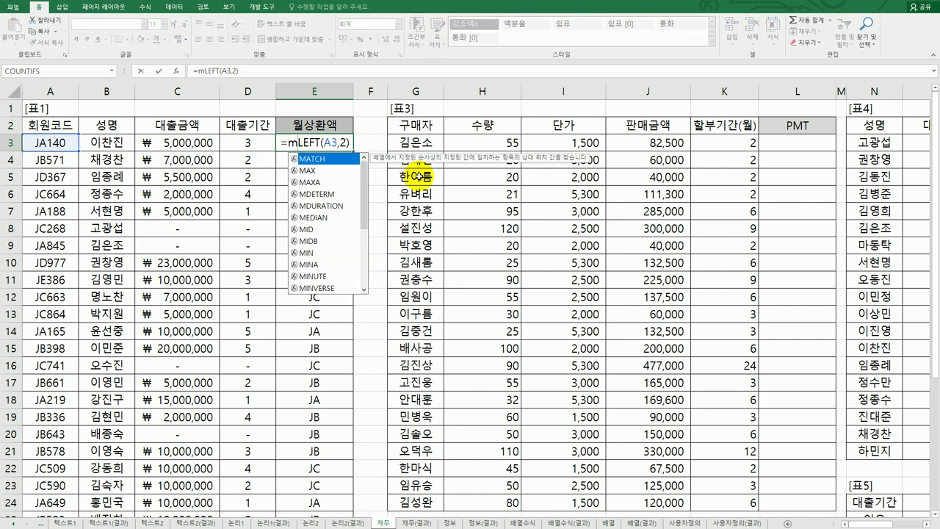
double_click(339, 159)
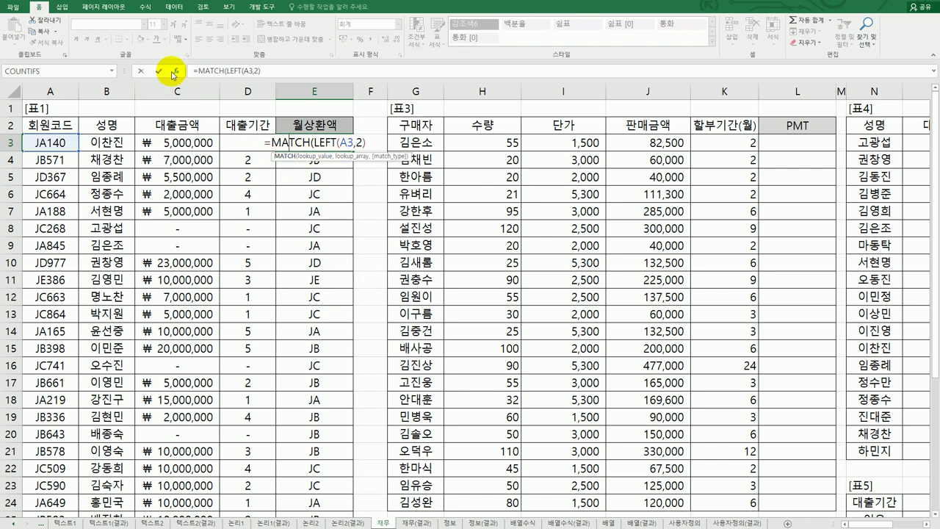
click(176, 70)
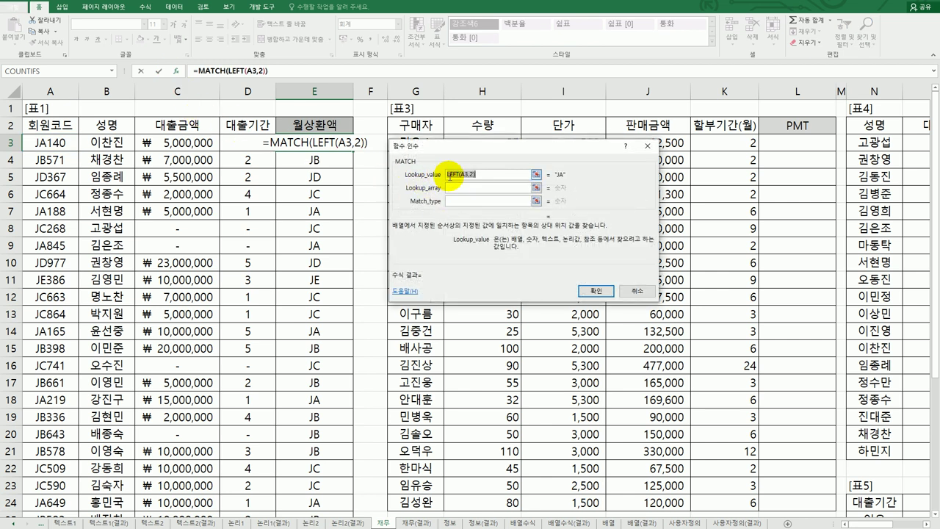
- Set the MATCH lookup array to $A$31:$A$35 with match type 0, and fill the formula down the 월상환액 column
click(470, 189)
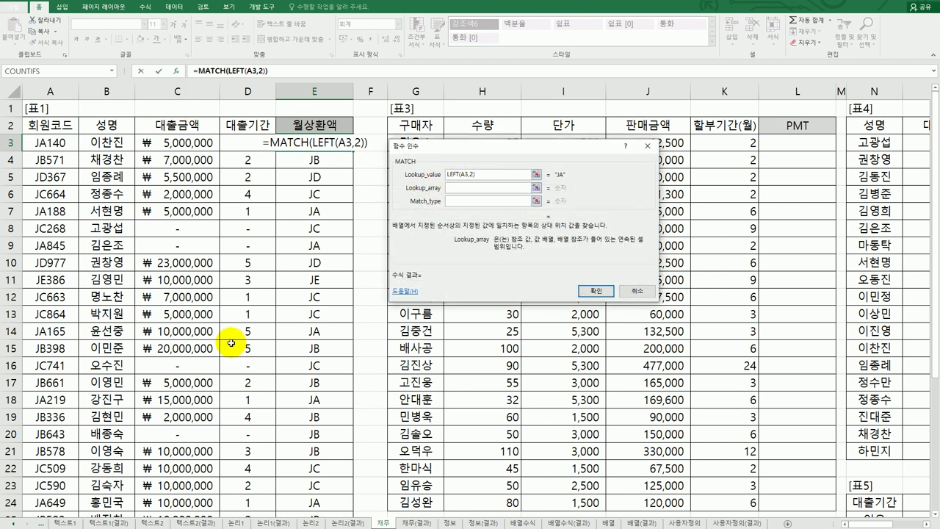
scroll(234, 344, down, 6)
drag(48, 314, 55, 381)
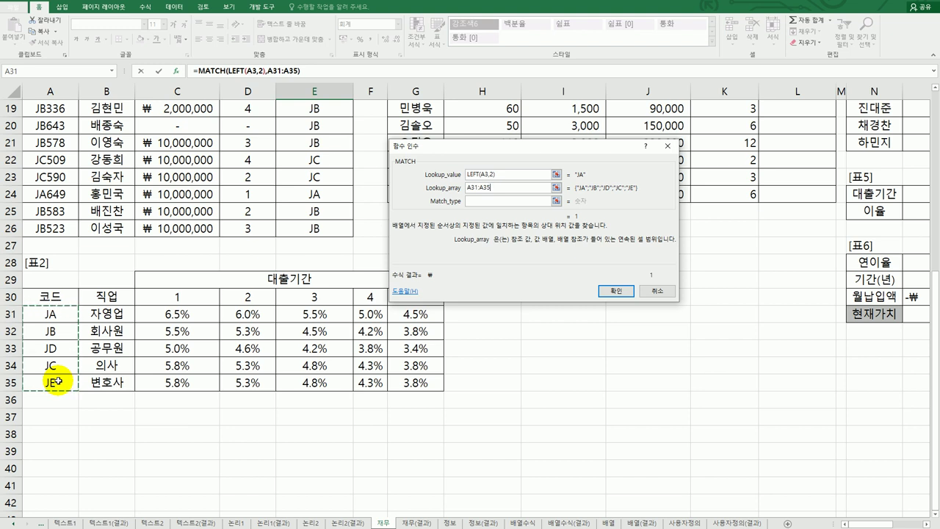
key(F4)
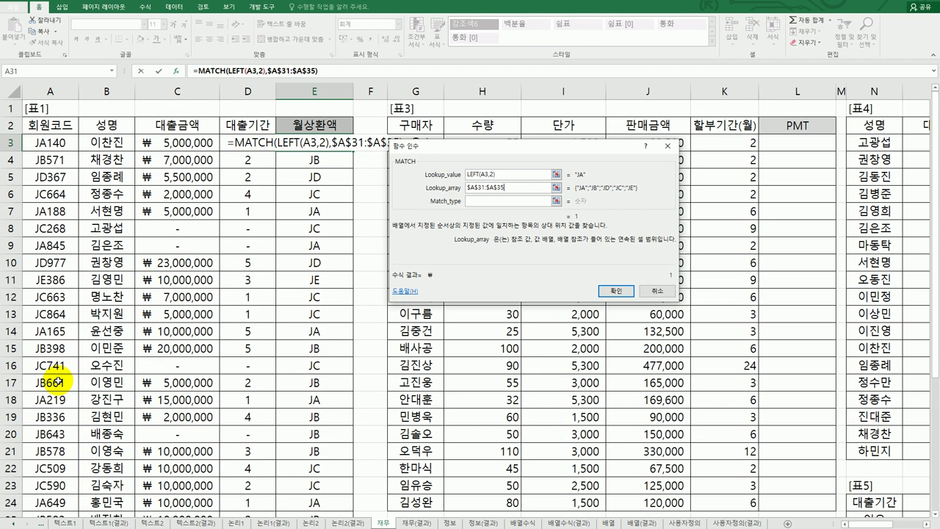
click(479, 202)
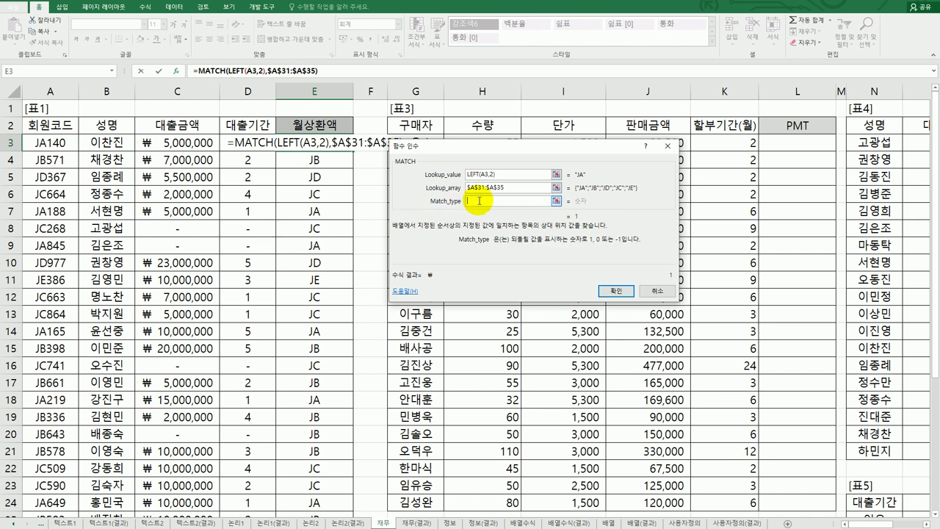
text(0)
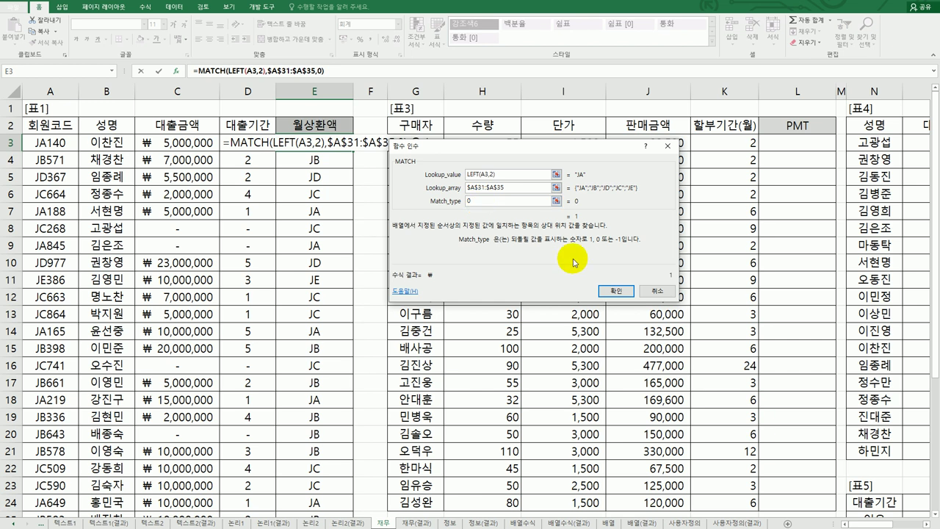
click(614, 291)
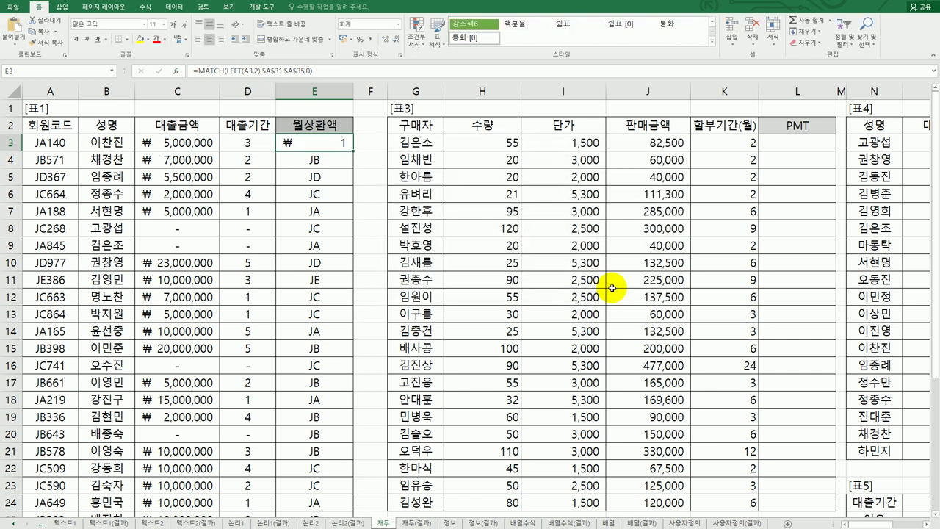
double_click(352, 150)
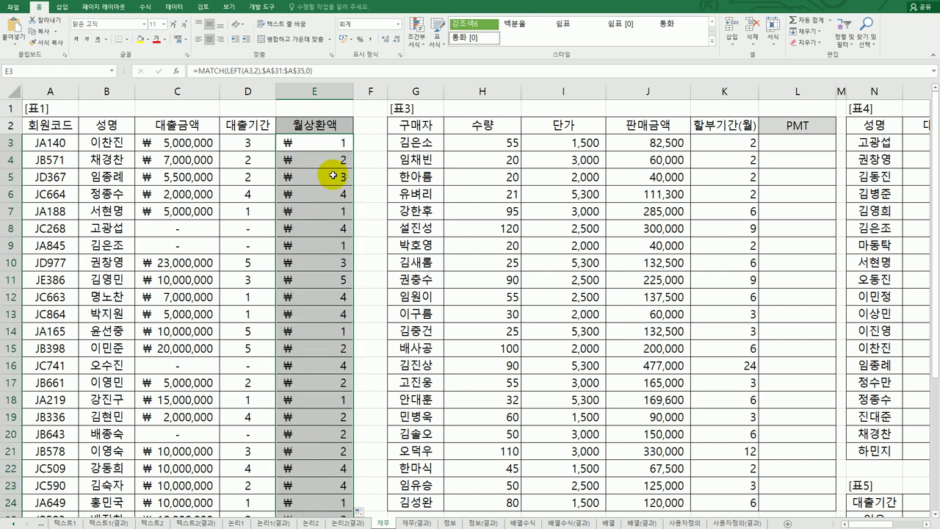
- Check the MATCH positions in the 월상환액 column against the order of codes JA to JE in 표2
scroll(81, 169, down, 6)
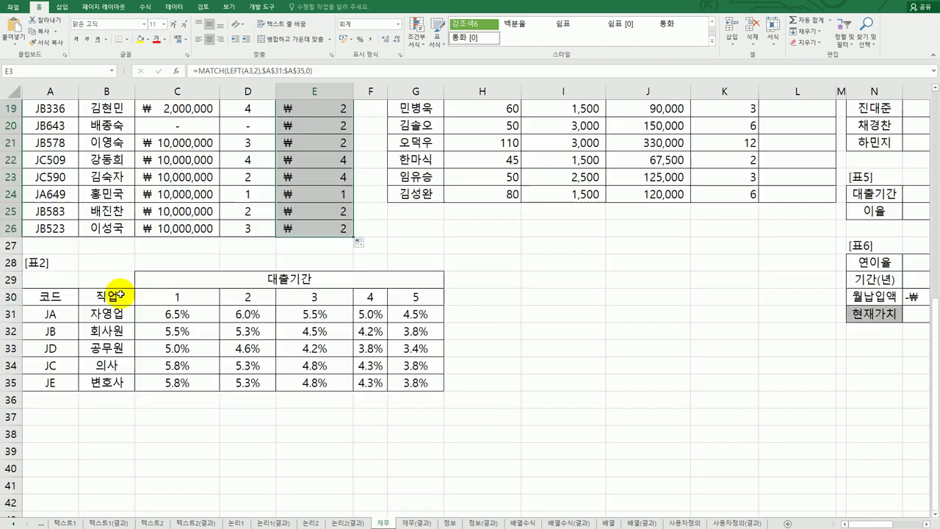
click(59, 314)
click(55, 331)
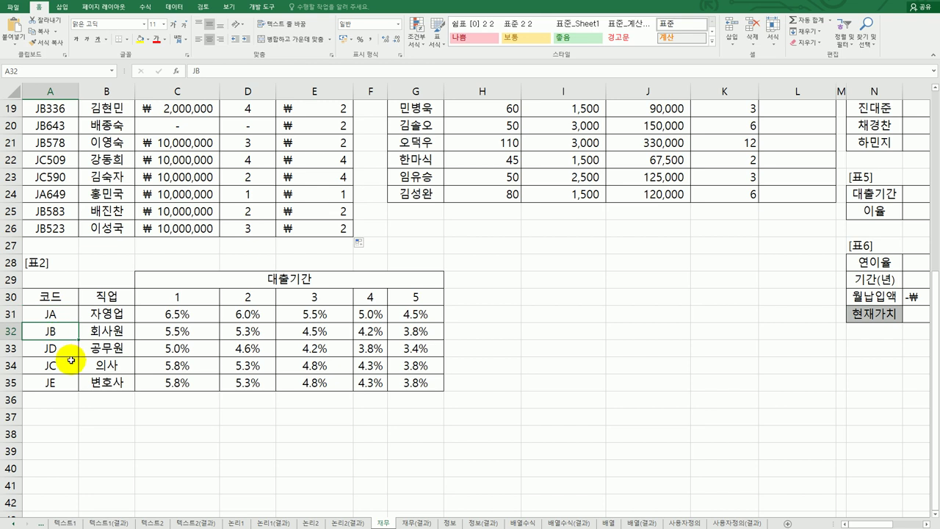
click(65, 347)
click(71, 366)
click(66, 383)
scroll(256, 411, up, 6)
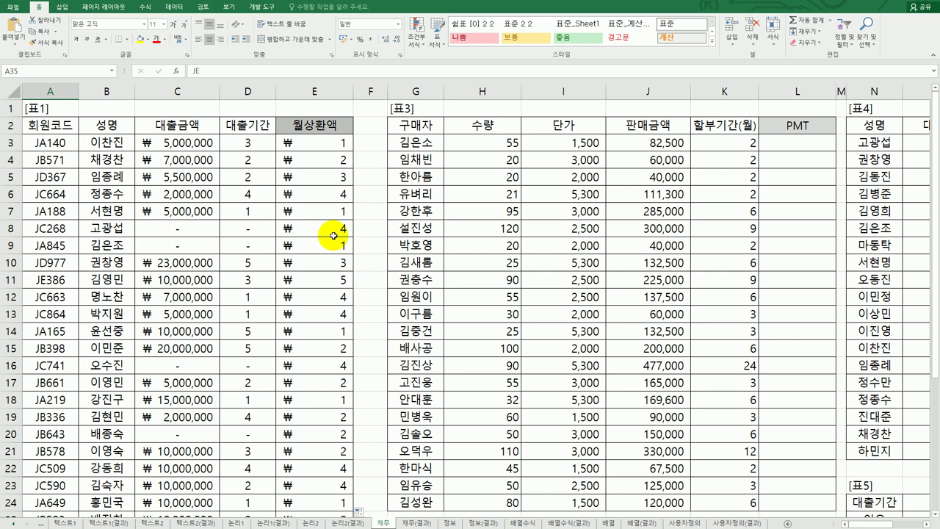
click(334, 279)
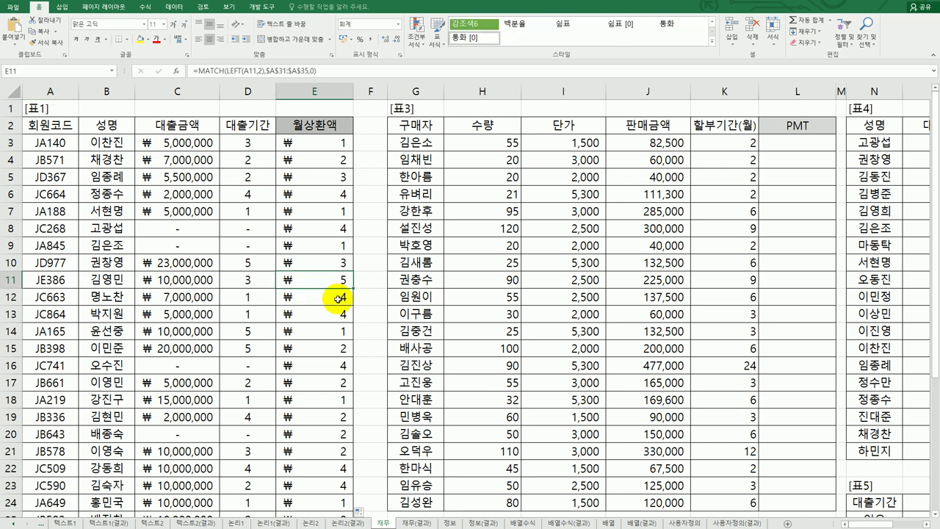
click(336, 145)
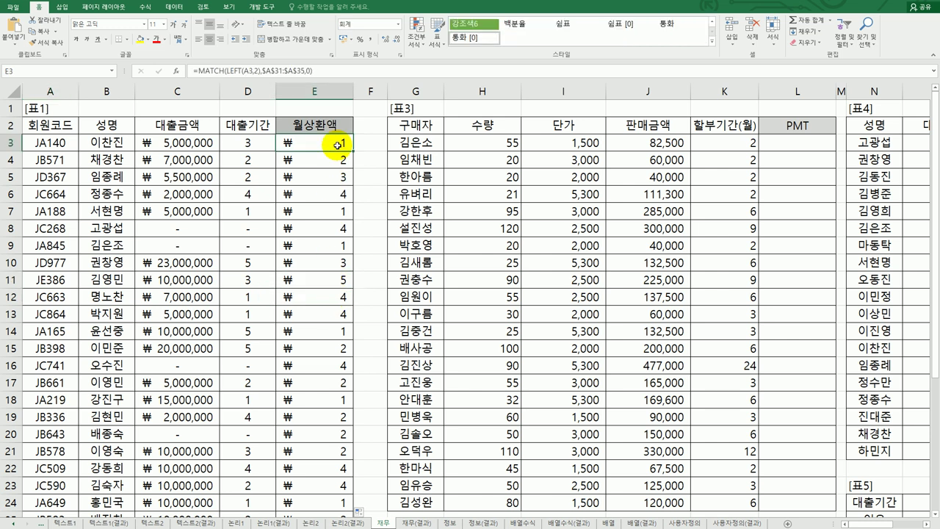
- Examine how 표2's codes and 대출기간 headers 1 to 5, starting from 직업 in B30, relate to D3 and E3 in 표1
scroll(312, 165, down, 6)
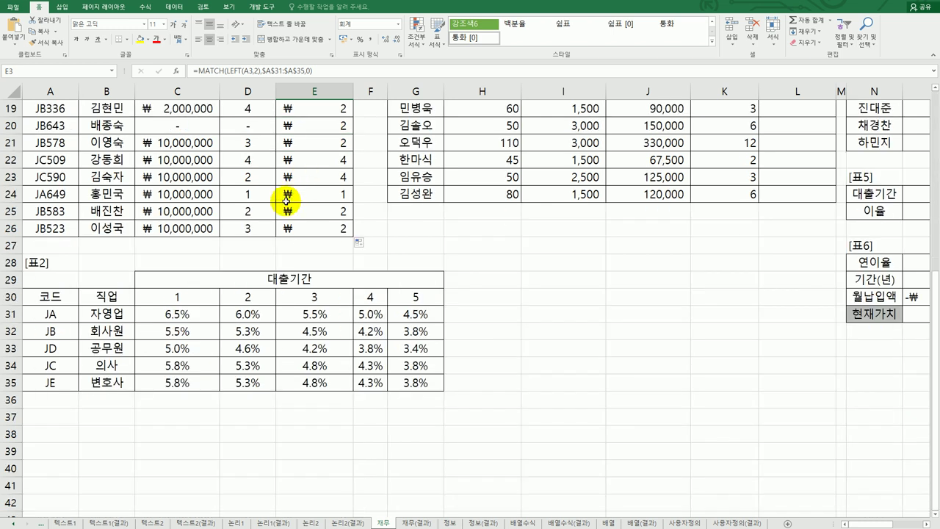
click(105, 294)
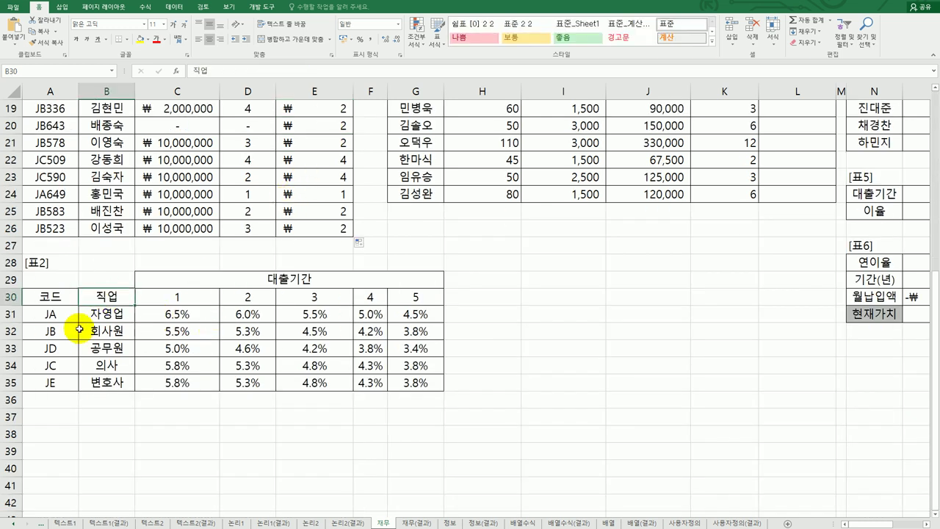
drag(67, 315, 112, 332)
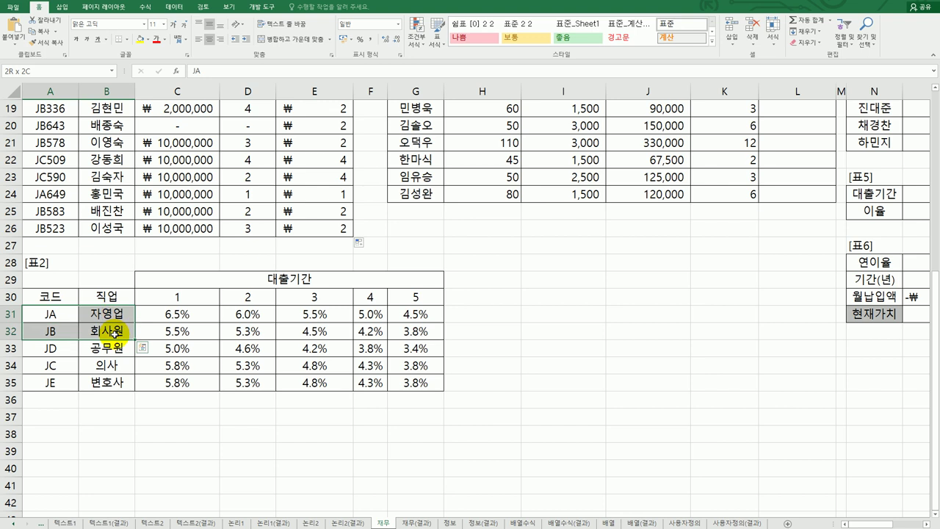
click(271, 279)
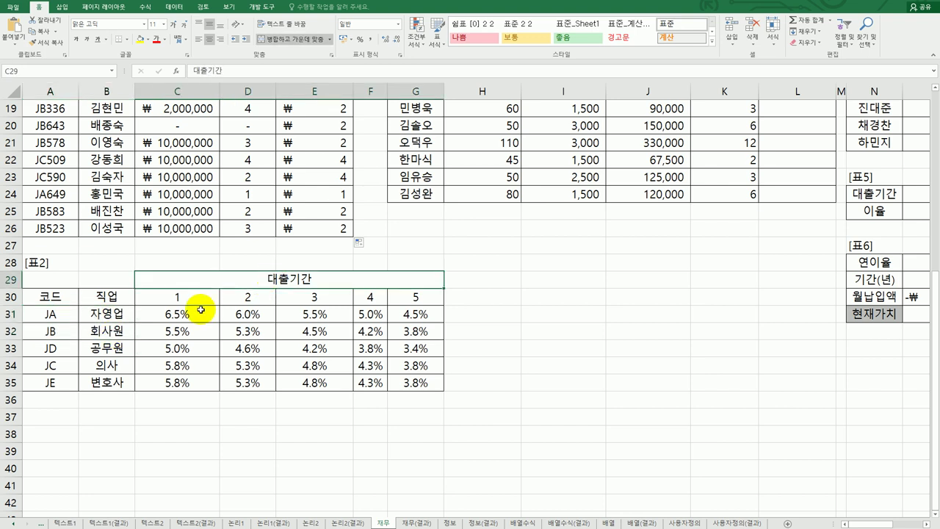
drag(193, 298, 198, 387)
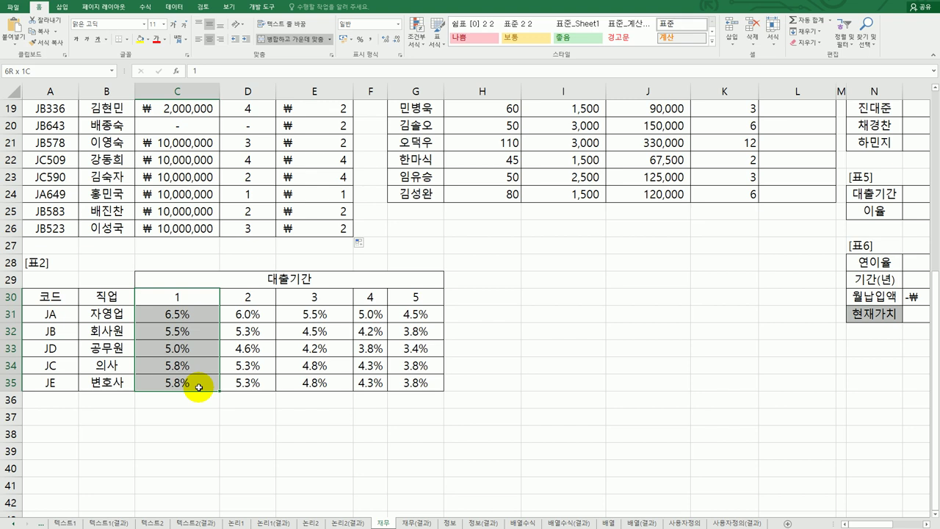
click(213, 297)
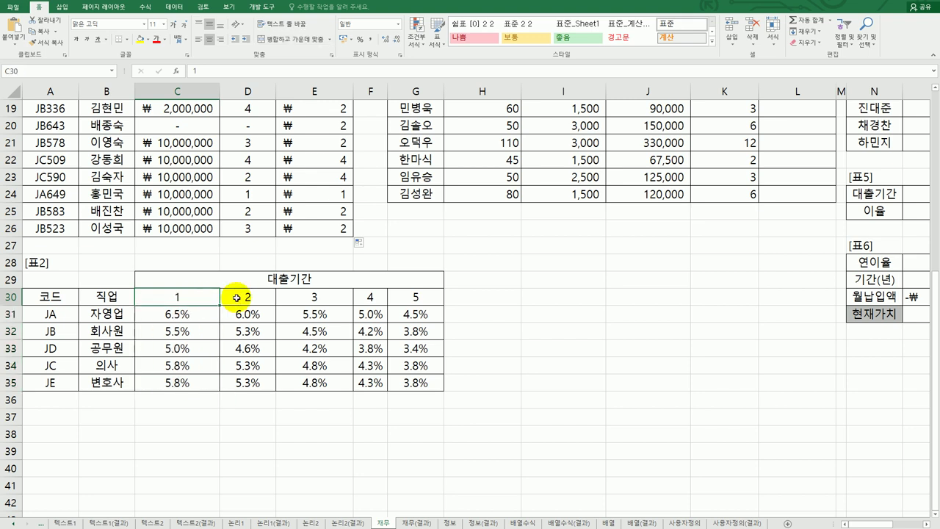
click(236, 297)
click(304, 298)
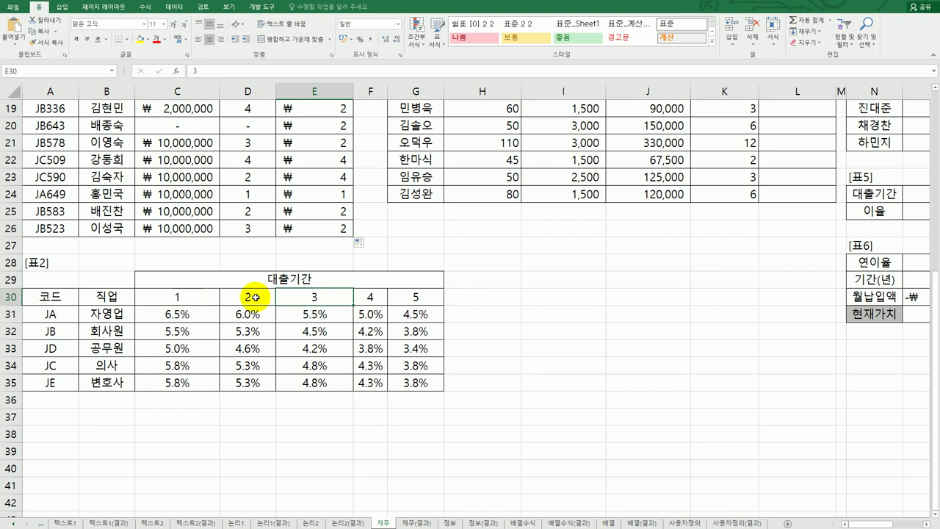
scroll(407, 303, up, 1)
scroll(390, 282, up, 6)
click(258, 147)
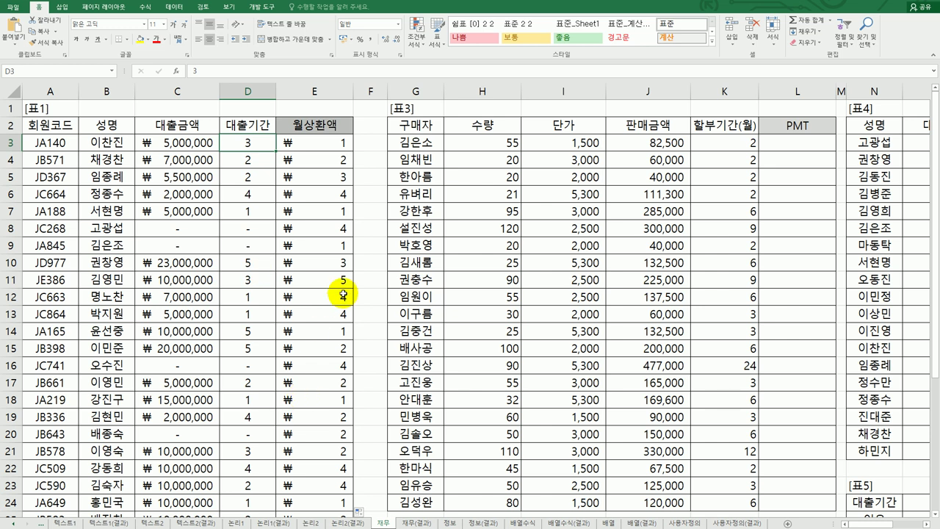
click(322, 147)
scroll(308, 267, down, 6)
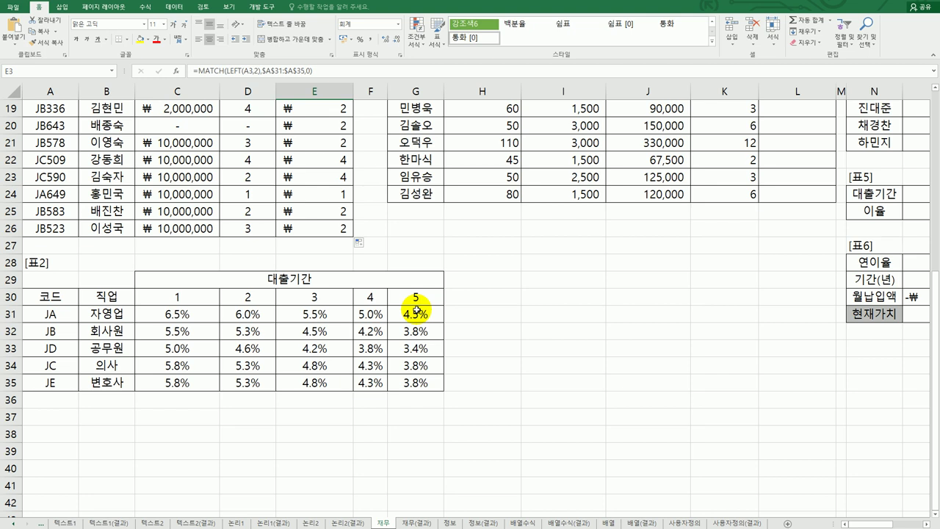
scroll(416, 310, up, 6)
- Wrap E3's MATCH formula in an OFFSET function and open the OFFSET arguments
double_click(319, 140)
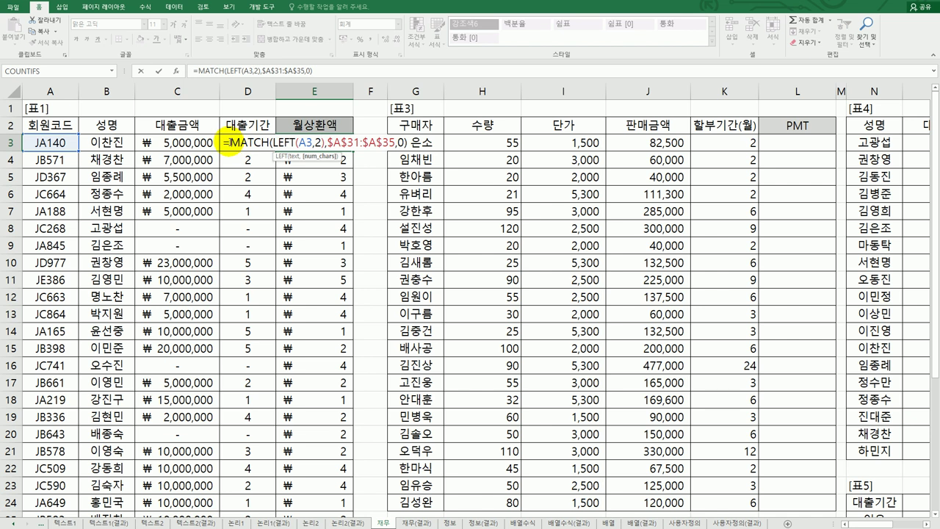
click(230, 141)
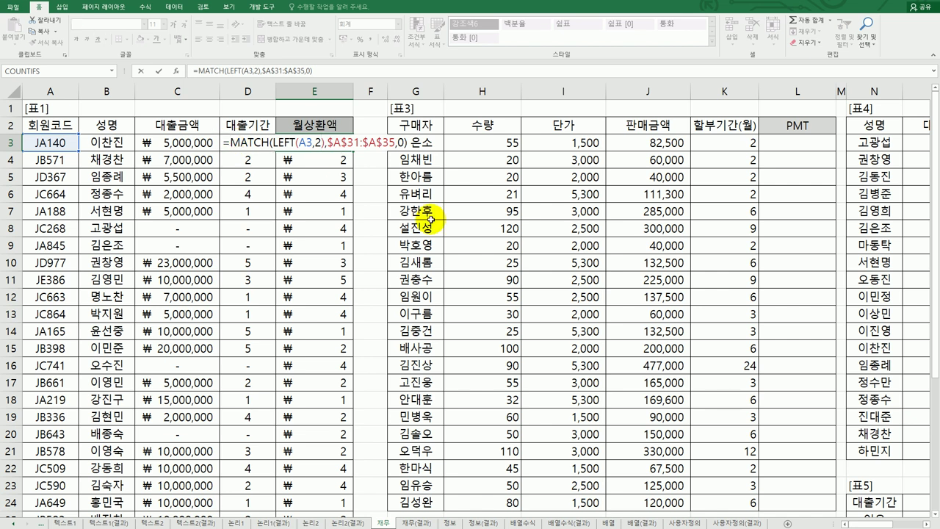
text(offe)
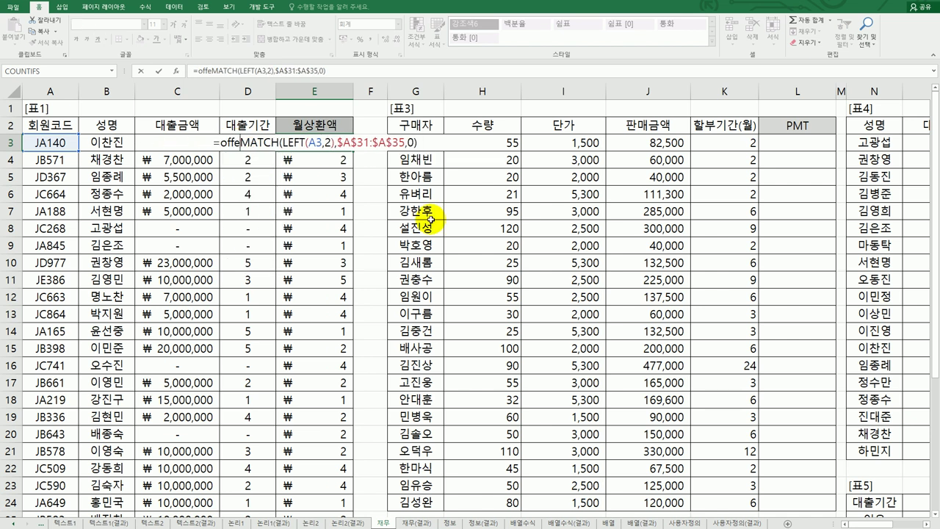
key(BackSpace)
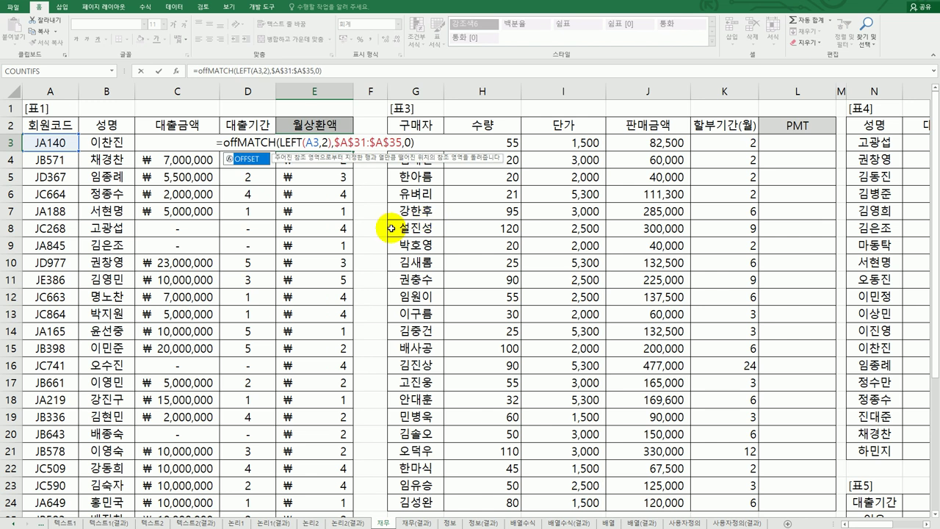
double_click(252, 162)
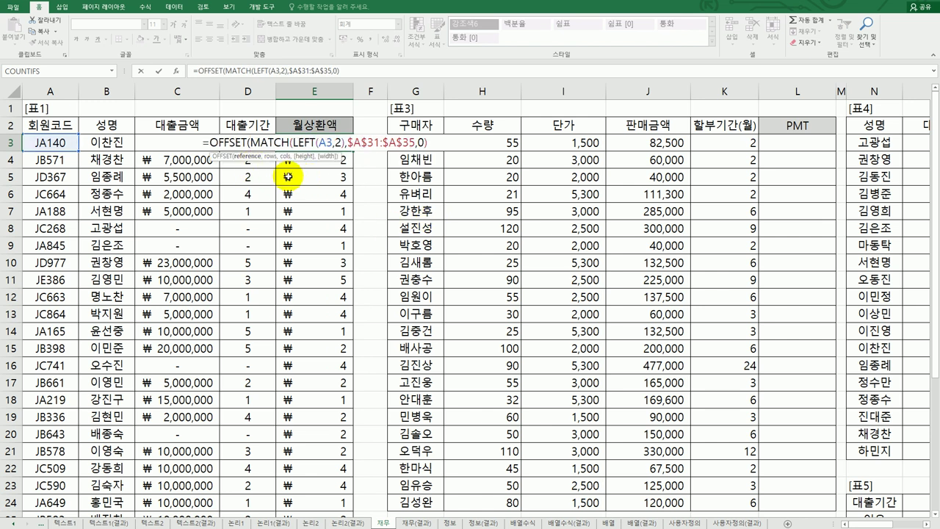
click(218, 139)
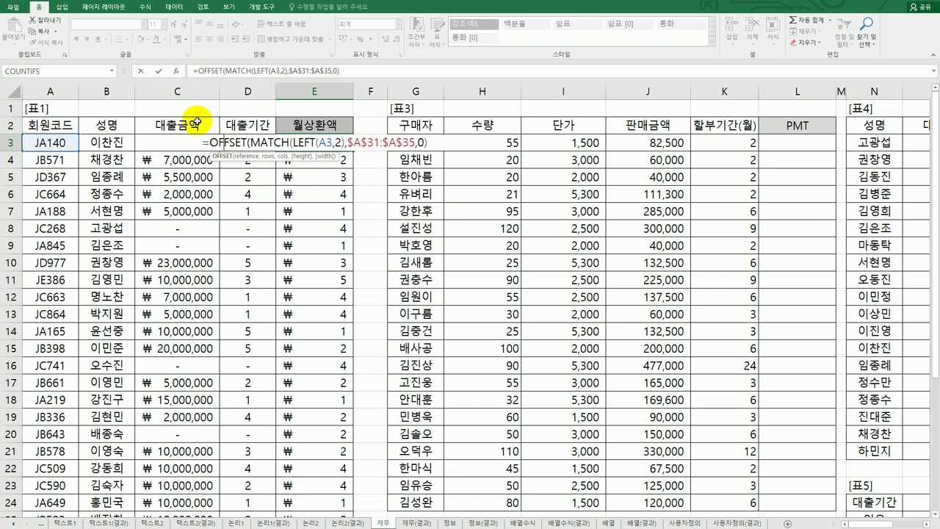
click(177, 73)
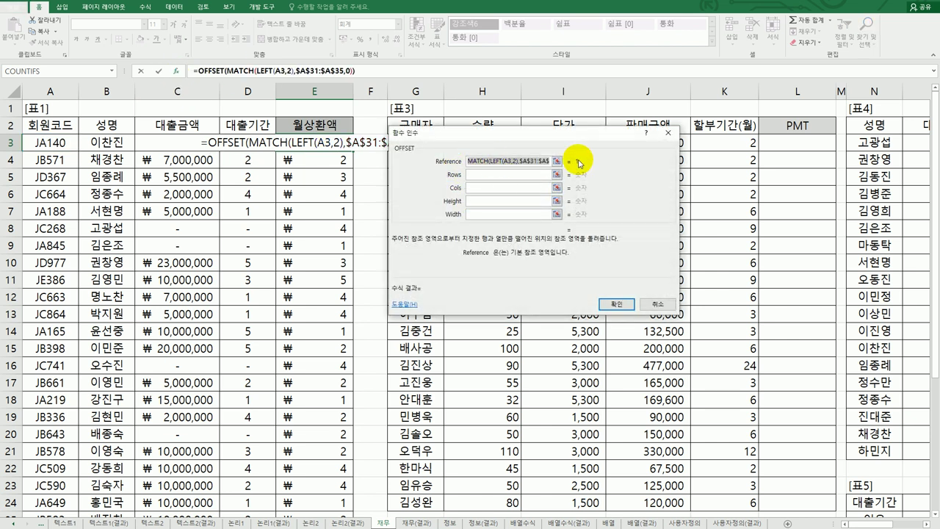
- Move MATCH(LEFT(A3,2),$A$31:$A$35,0) from the Reference argument of OFFSET to its Rows argument
key(BackSpace)
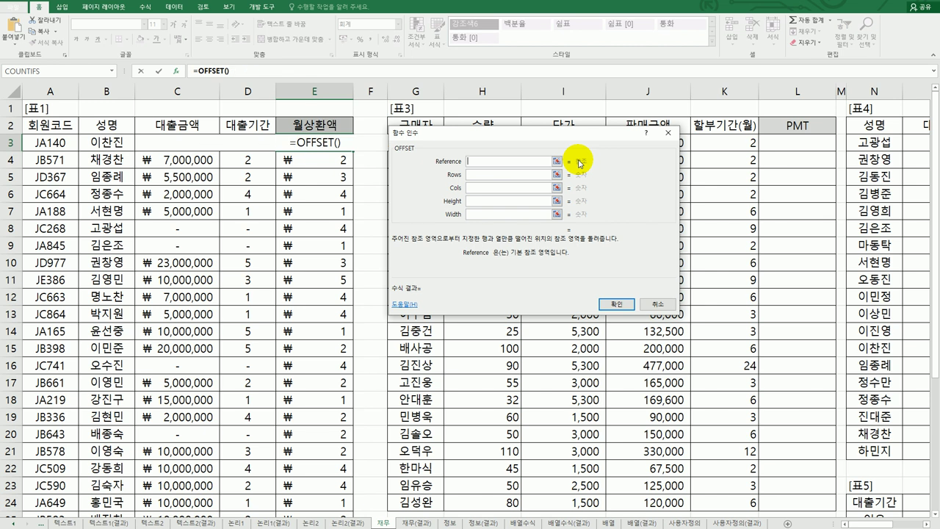
click(504, 178)
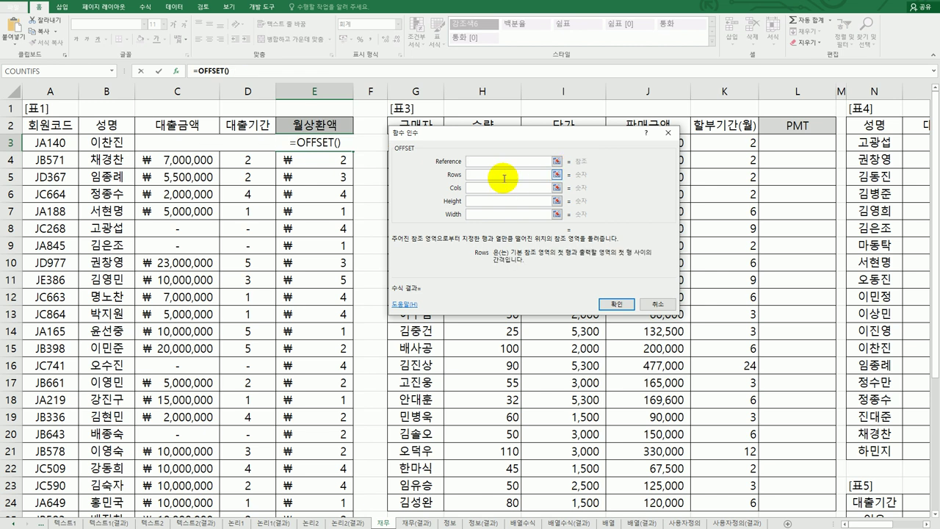
text(MATCH(LEFT(A3,2),$A$31:$A$35,0))
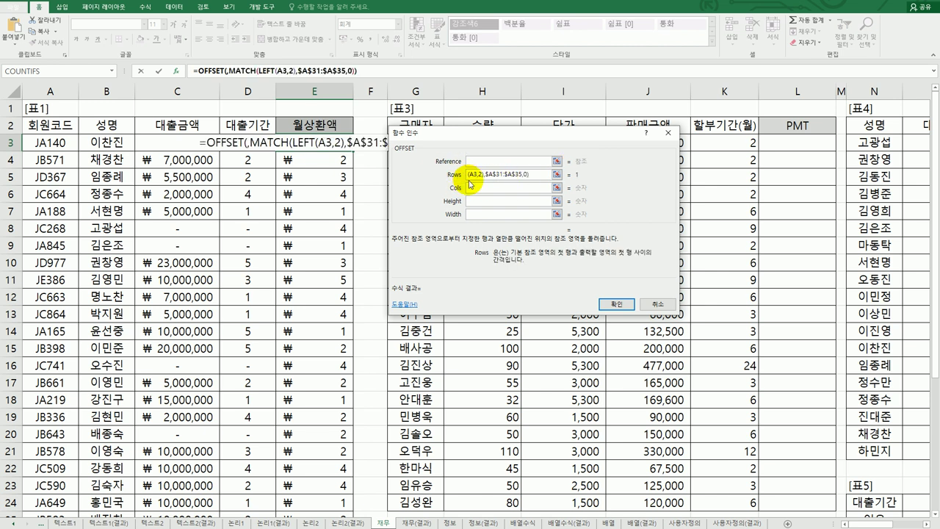
- Set the OFFSET Reference argument to the 직업 header cell of 표2 as the absolute reference $B$30
click(495, 162)
scroll(310, 404, down, 4)
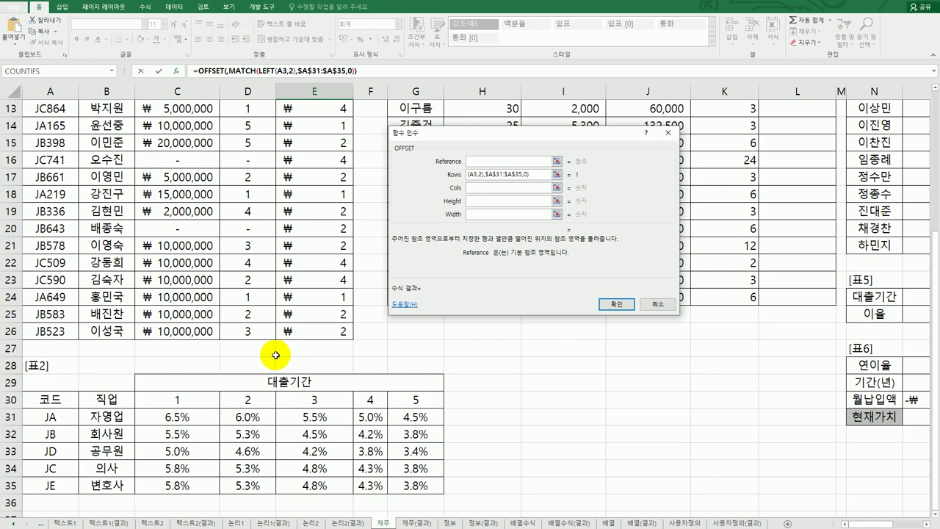
click(123, 399)
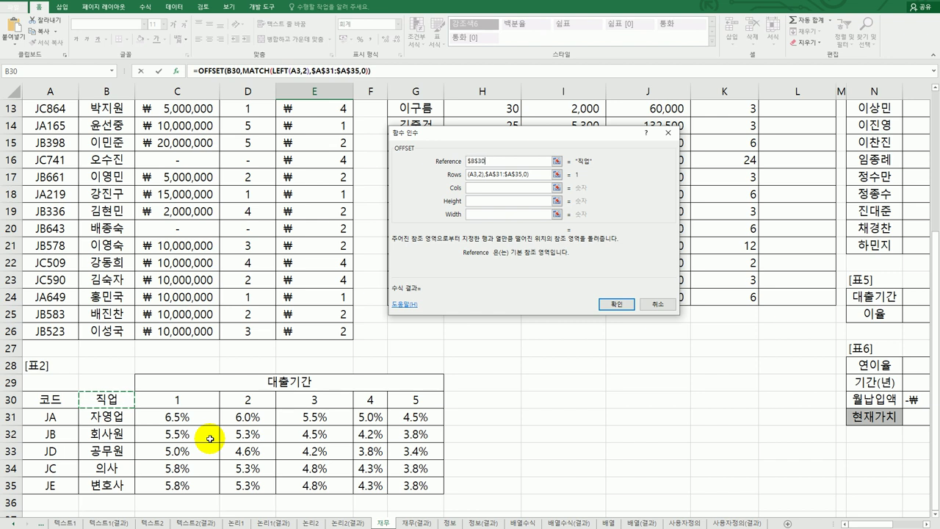
key(F4)
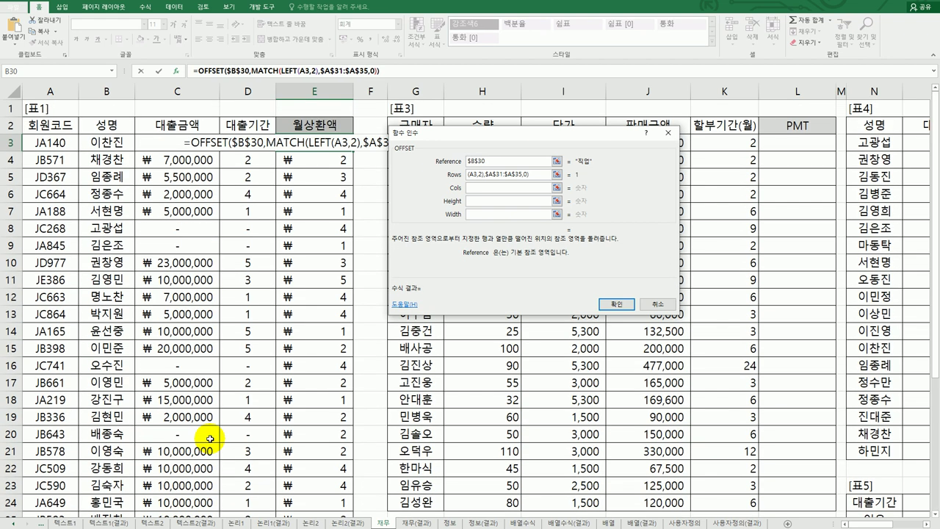
scroll(209, 353, down, 4)
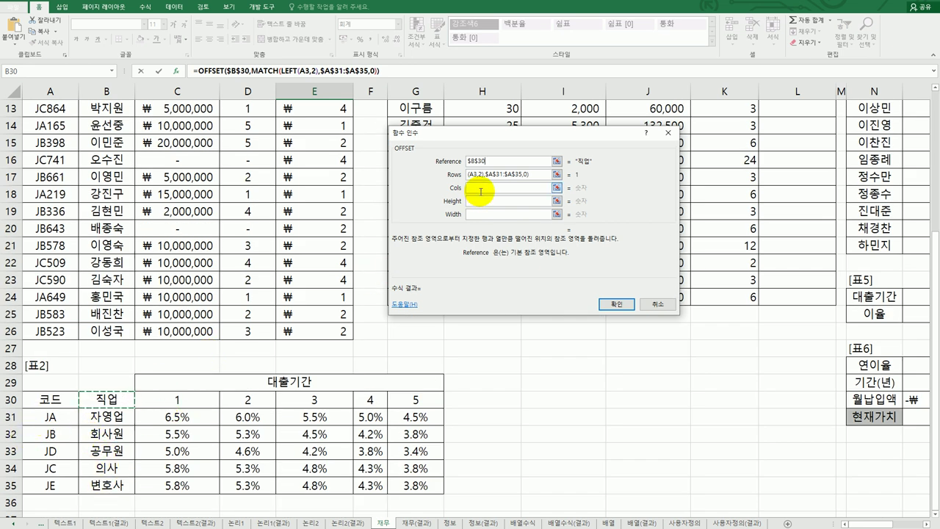
- Set the OFFSET Cols argument to the loan period in D3 and apply the formula to E3
click(531, 176)
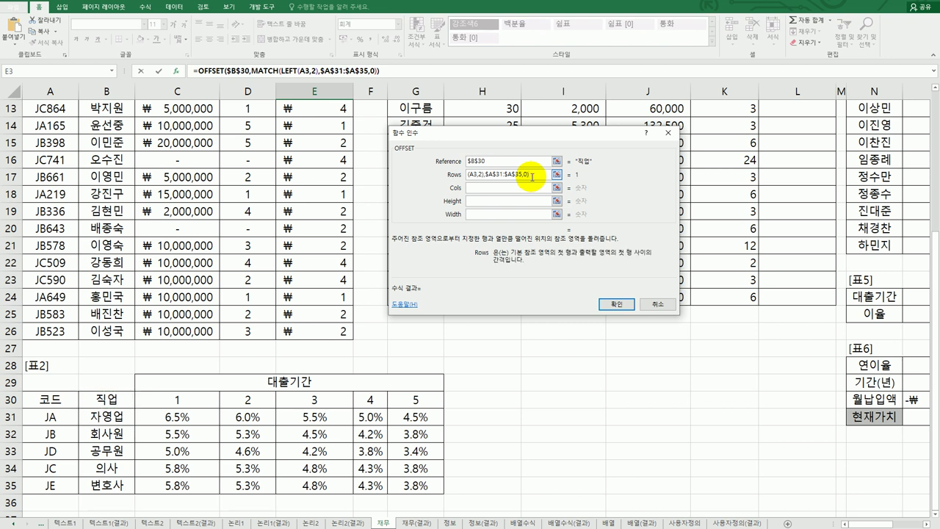
click(507, 190)
scroll(367, 271, up, 2)
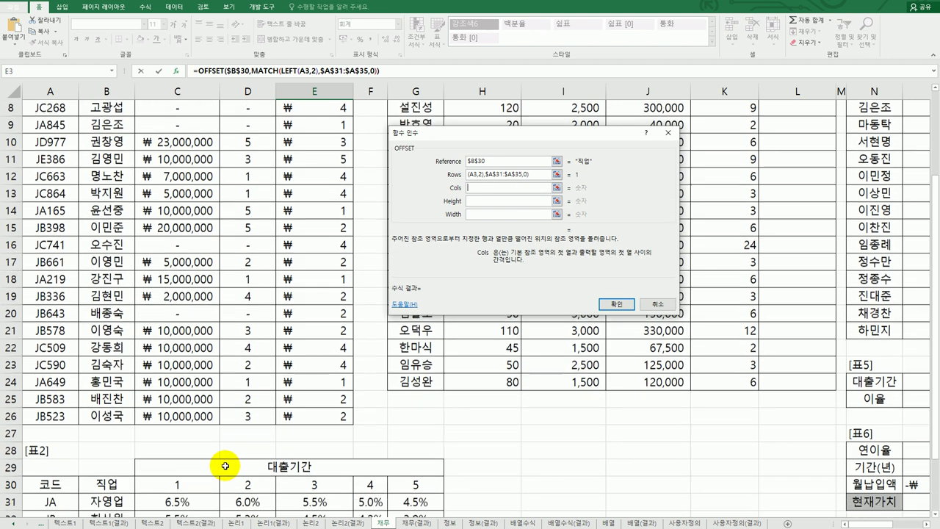
scroll(226, 467, down, 4)
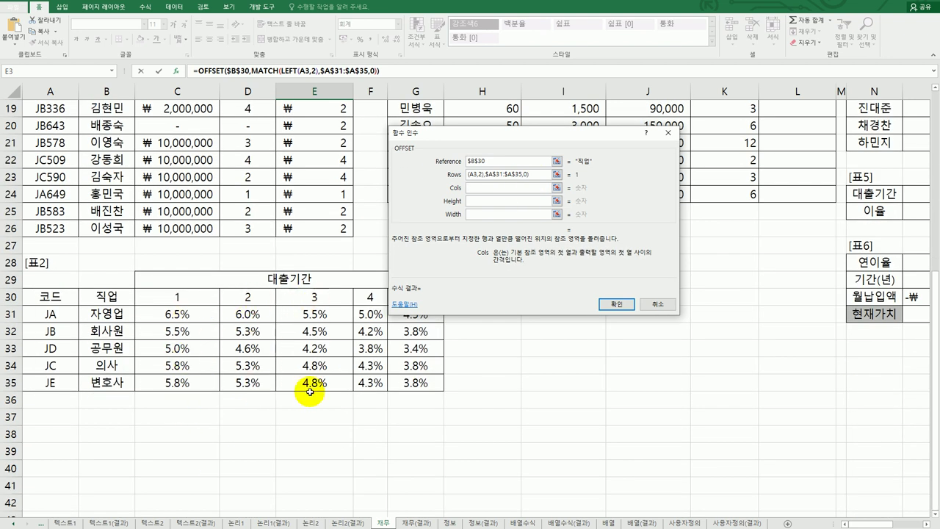
scroll(310, 391, up, 6)
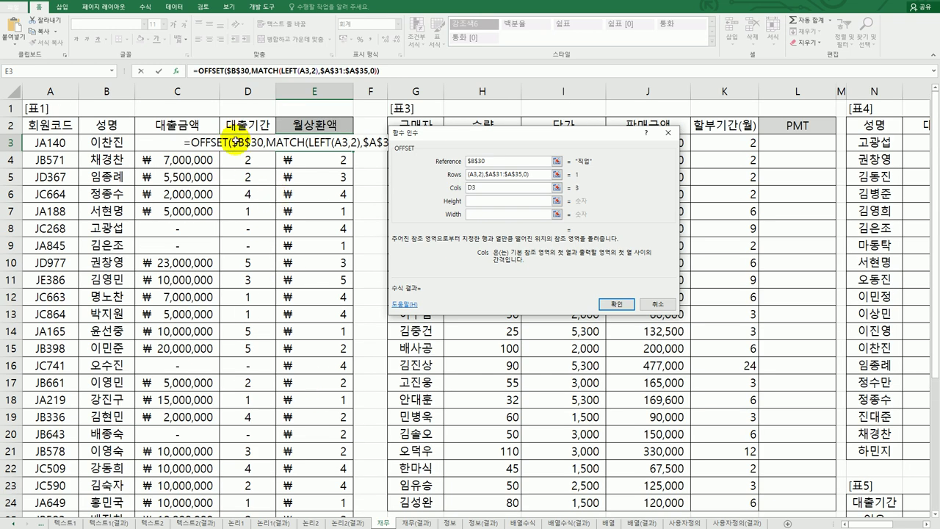
click(235, 142)
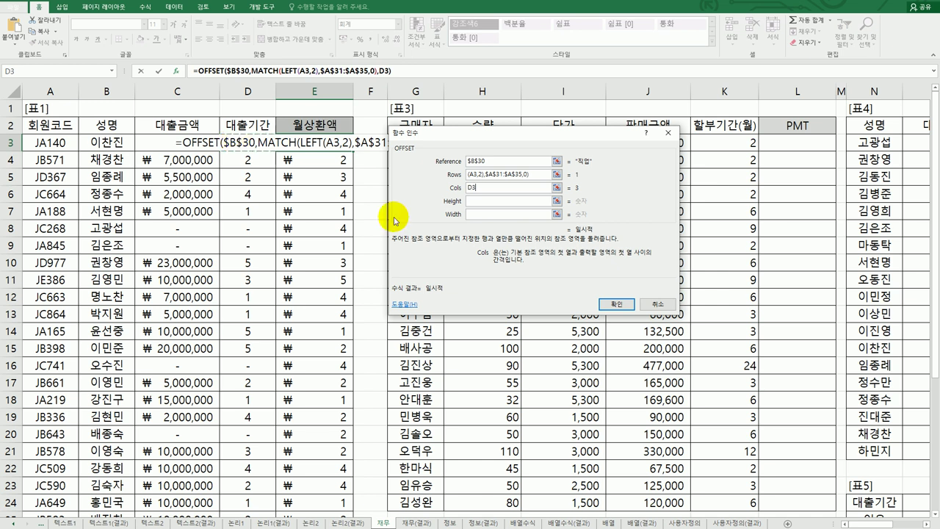
click(626, 308)
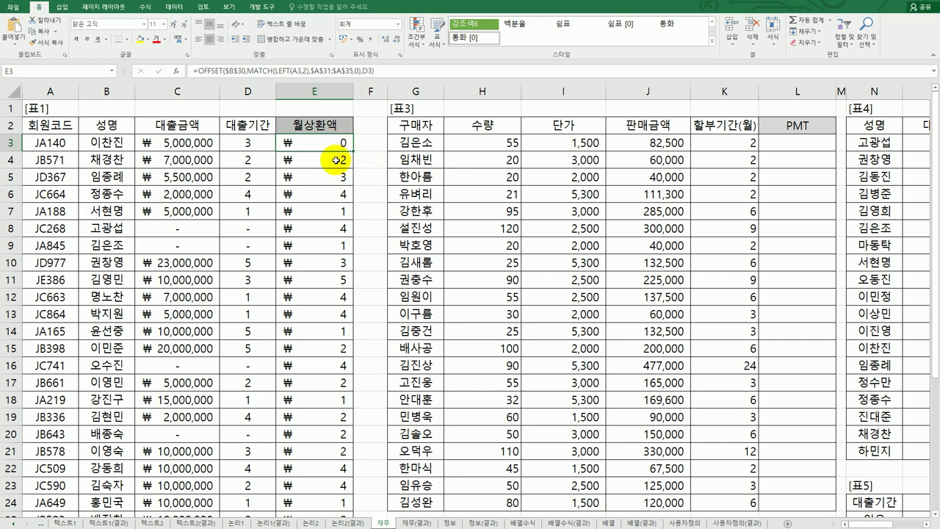
- Check E3's number format without changing it, and review the interest rates in C31:G35 of 표2
right_click(332, 143)
click(399, 312)
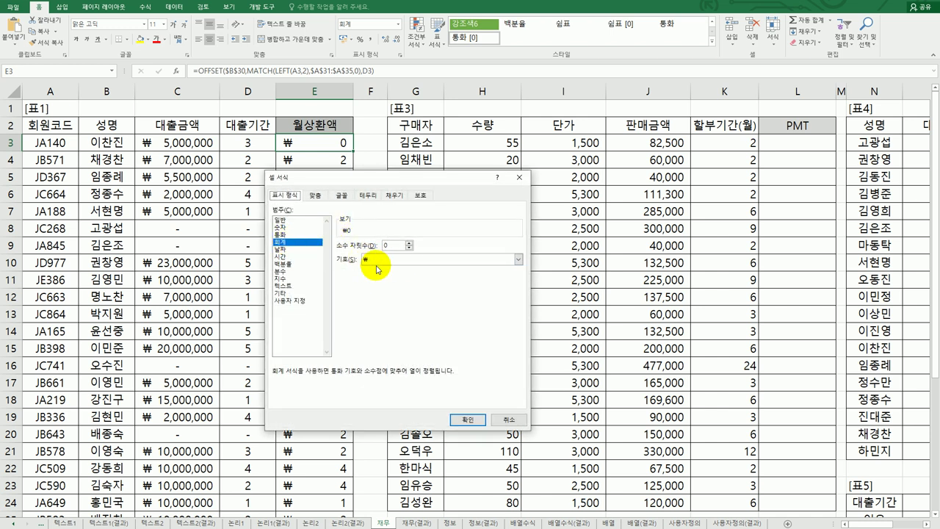
click(508, 420)
scroll(325, 383, down, 4)
drag(216, 417, 407, 484)
scroll(407, 484, up, 4)
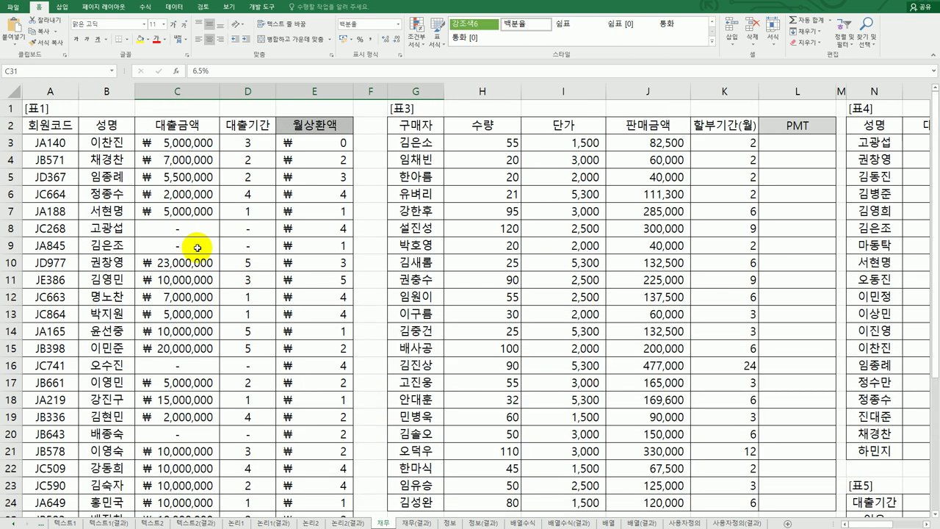
- Trace E3's OFFSET lookup from the code in A3 and period in D3, starting at B30 and ending at E31 in 표2
click(44, 143)
click(249, 142)
scroll(258, 291, down, 6)
click(130, 298)
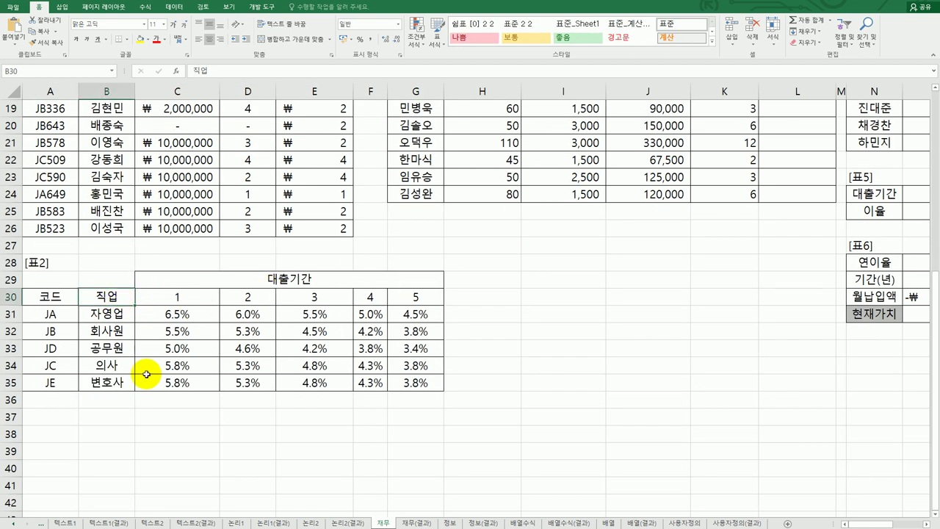
click(106, 314)
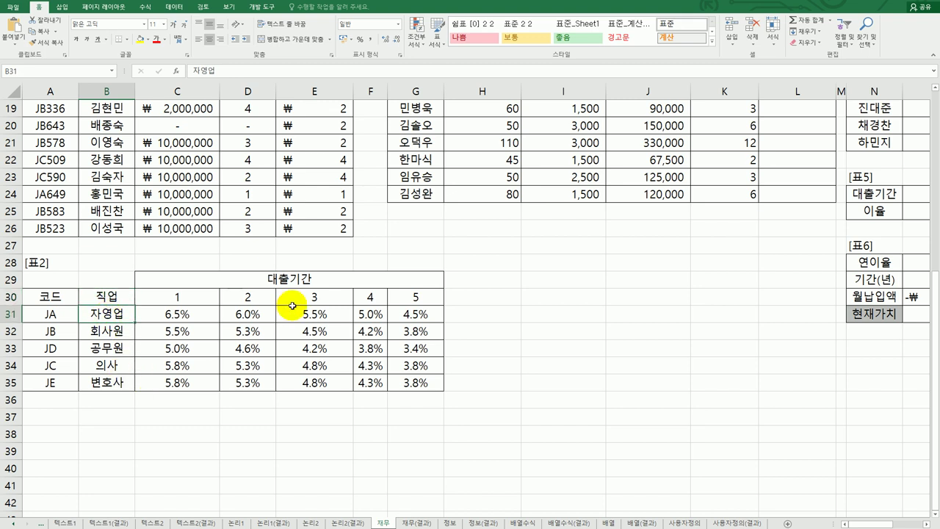
click(176, 314)
click(237, 313)
click(312, 313)
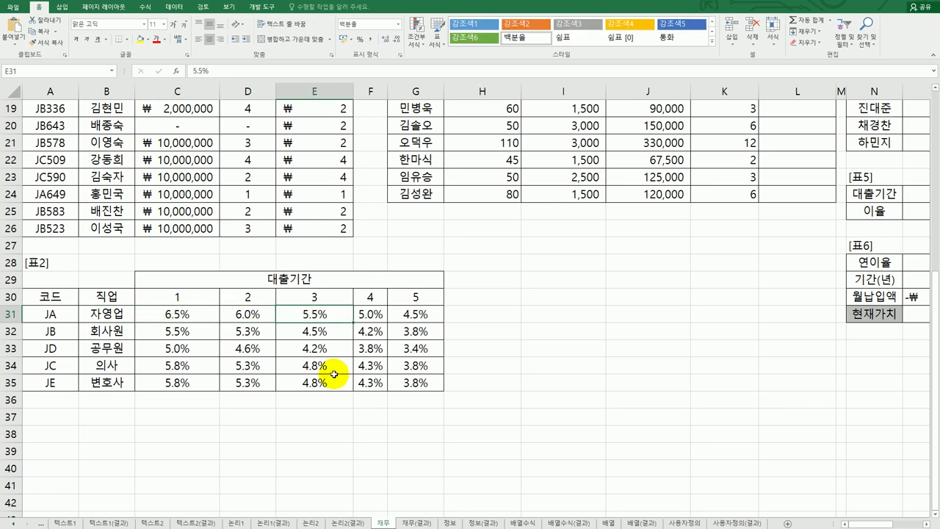
scroll(335, 374, up, 6)
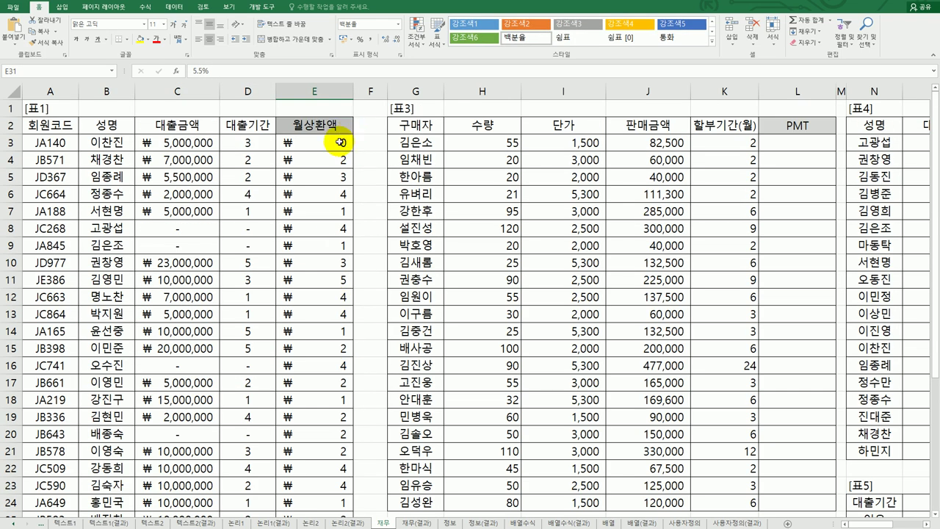
- Format E3 as a percentage (백분율) with 1 decimal place and compare it with the interest rates in 표2
click(340, 142)
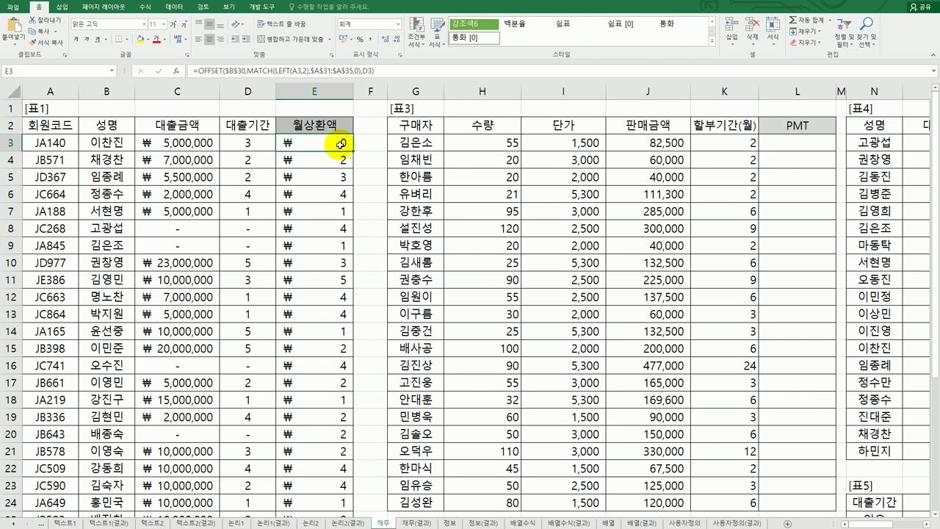
right_click(340, 143)
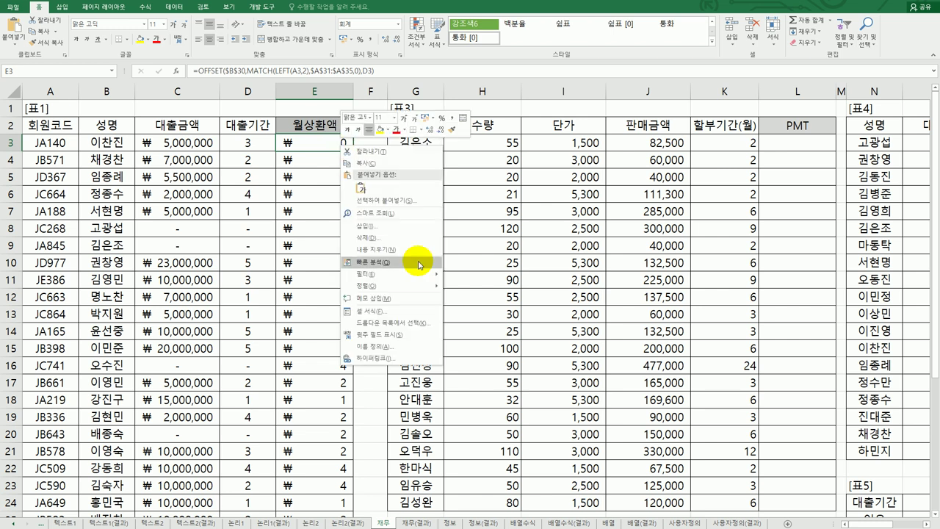
click(418, 317)
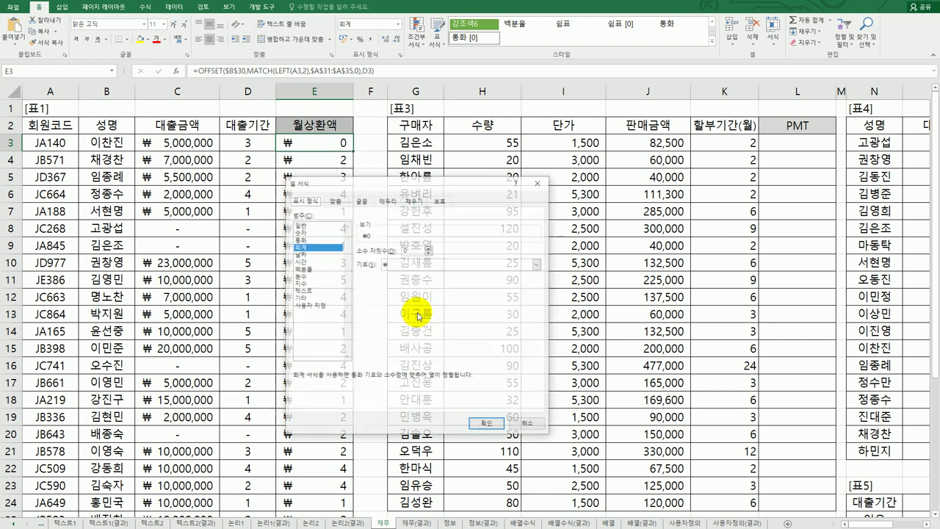
click(320, 270)
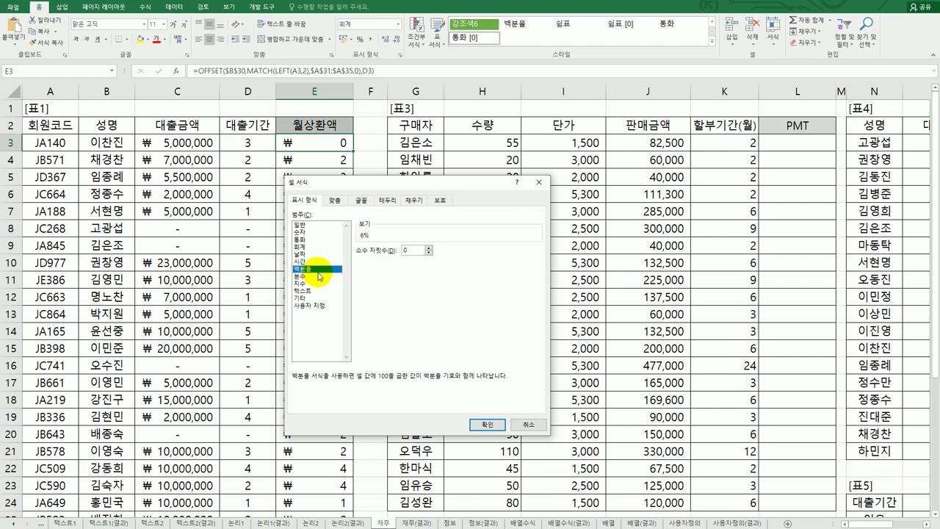
click(429, 249)
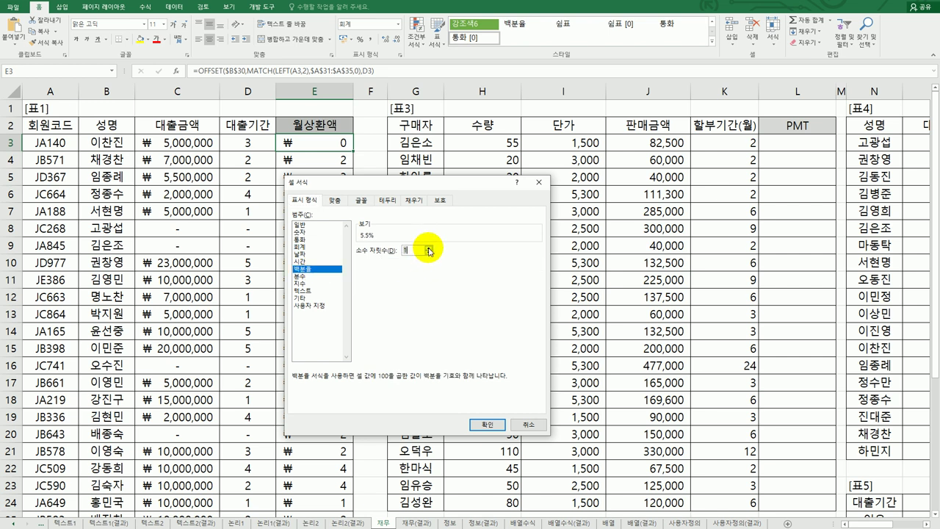
click(479, 425)
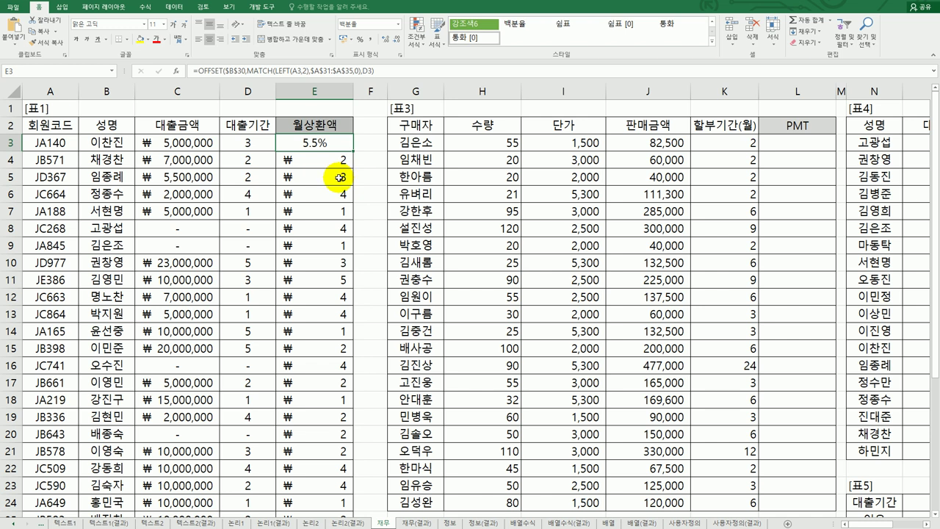
scroll(334, 194, down, 4)
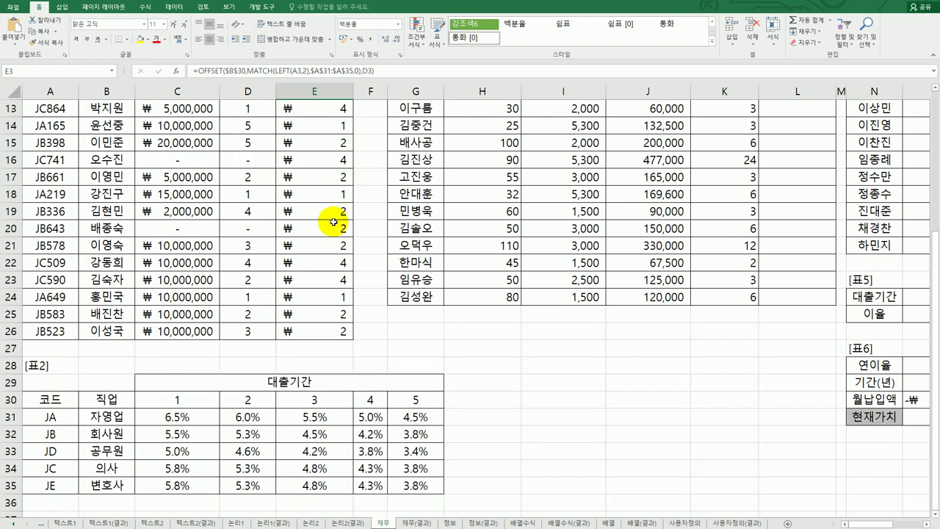
scroll(334, 222, up, 4)
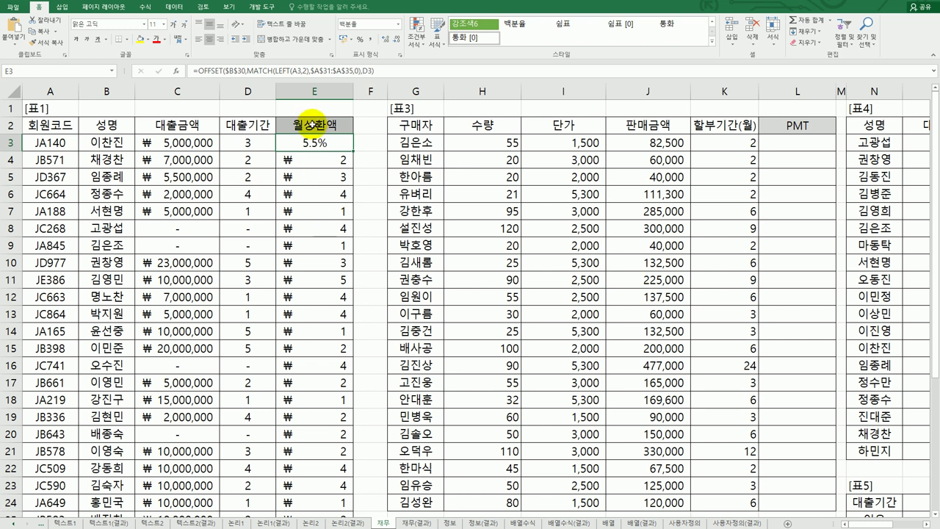
- Wrap E3's OFFSET formula in the PMT function and open the PMT function arguments
double_click(299, 145)
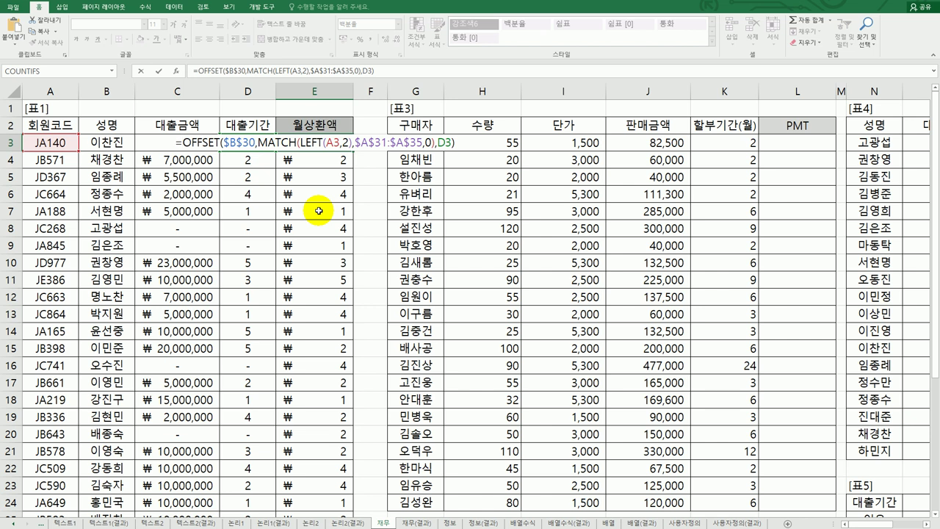
text(pm)
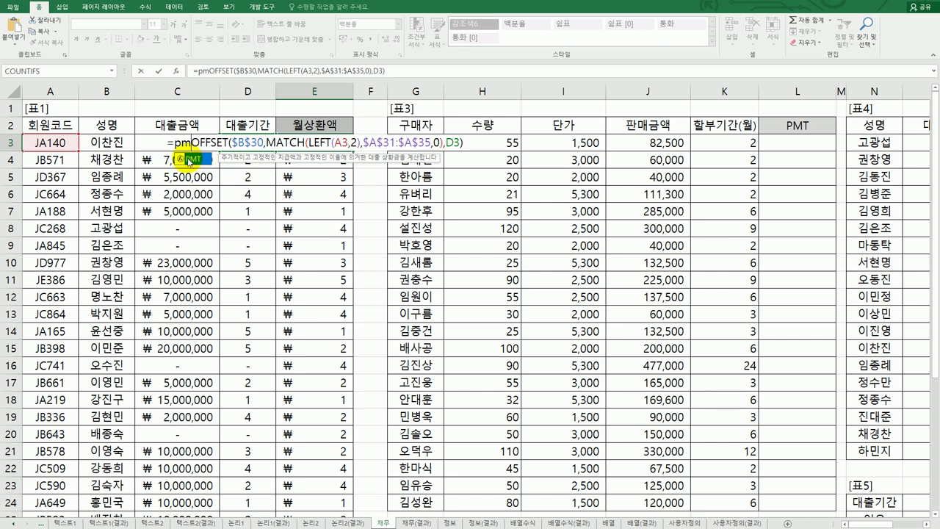
double_click(189, 158)
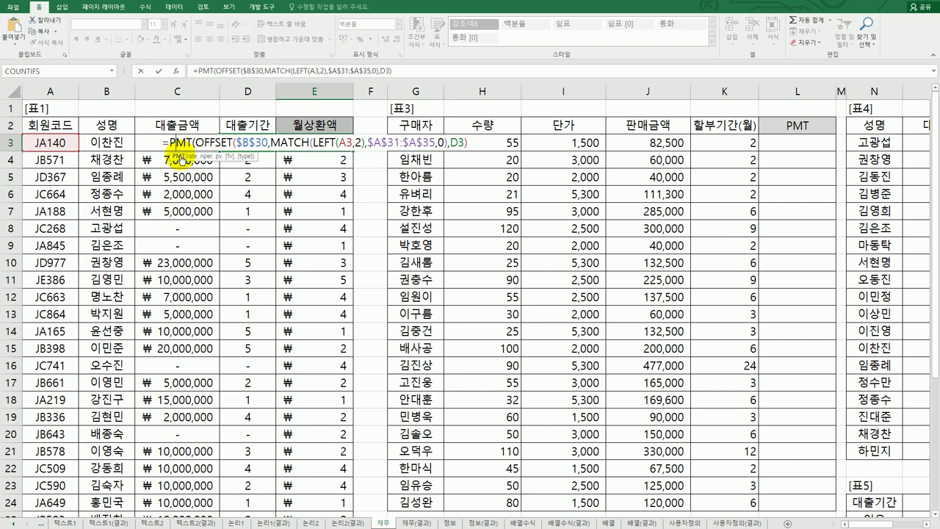
click(176, 71)
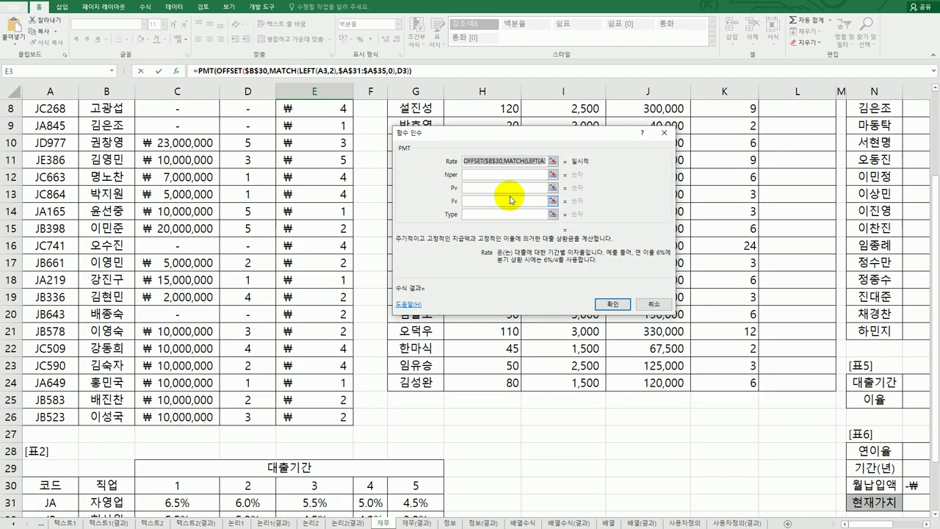
- Divide the OFFSET lookup in the PMT Rate argument by 12 to get a monthly rate
click(542, 161)
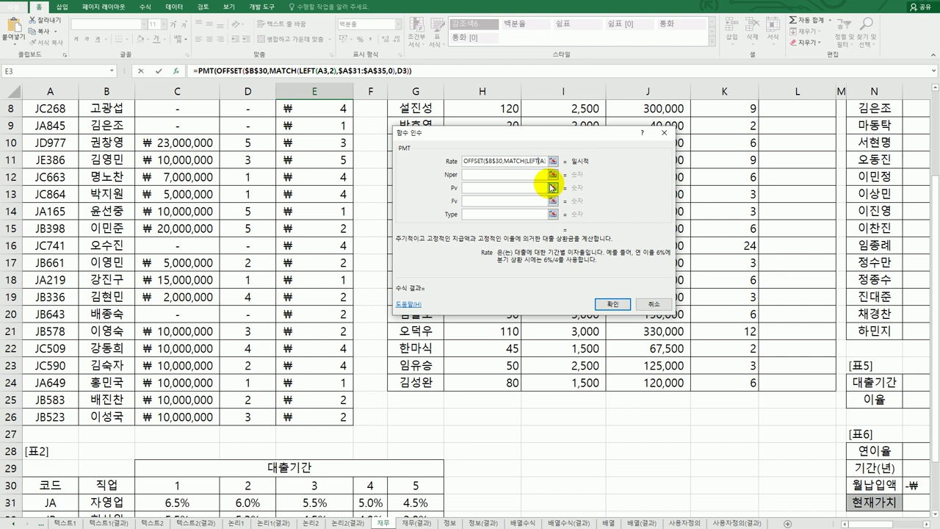
key(Right)
key(Right)
key(Right)
key(Right)
key(Right)
key(Right)
key(Right)
key(Right)
key(Right)
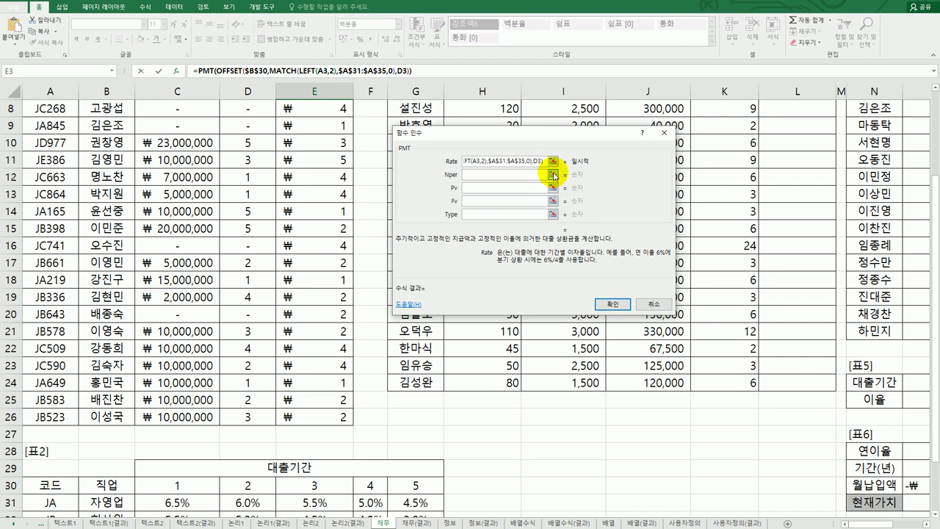
text(/12)
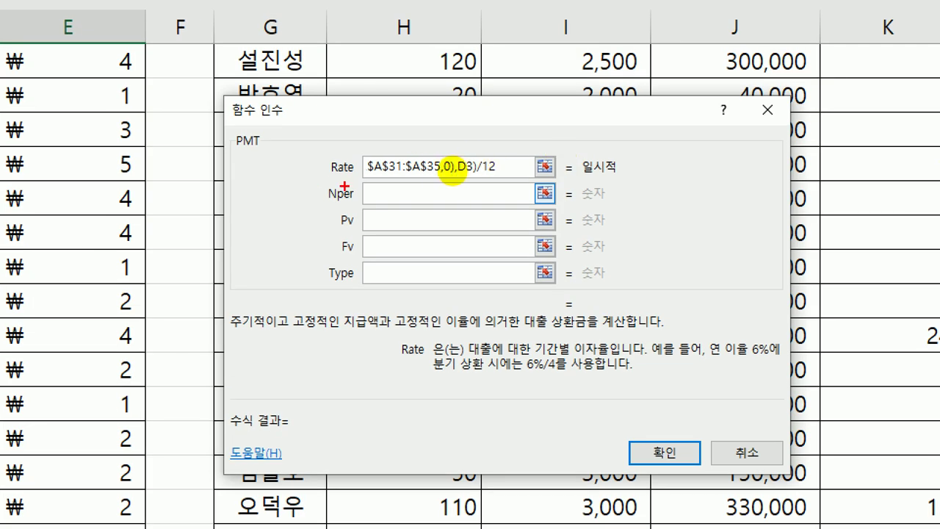
mouse_move(344, 186)
mouse_down()
mouse_move(512, 174)
mouse_move(541, 161)
mouse_move(522, 151)
mouse_move(520, 162)
mouse_up()
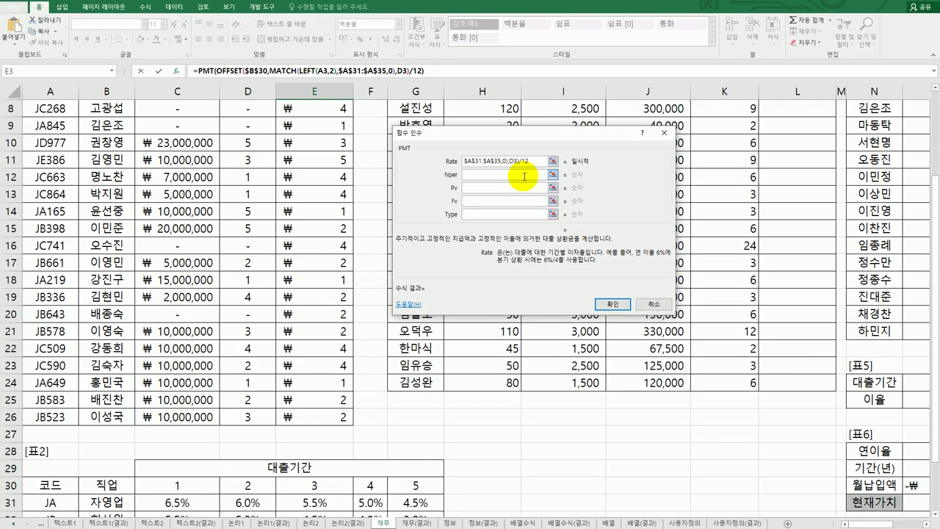
- Set the PMT Nper argument to D3*12, the loan period in months
click(490, 197)
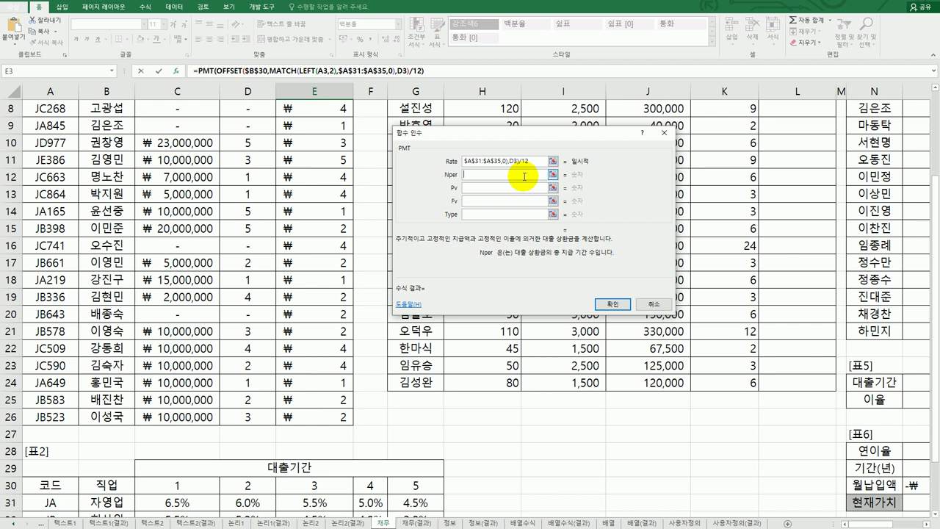
scroll(500, 151, up, 2)
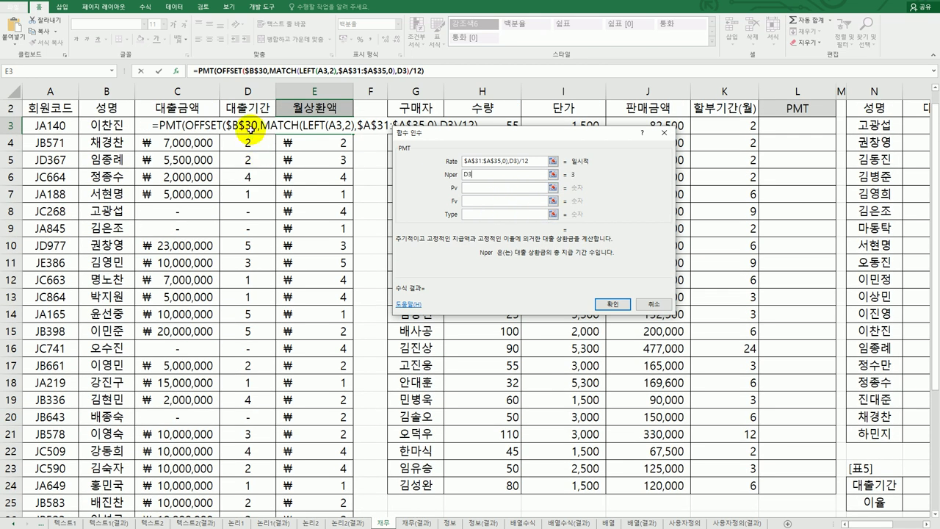
click(248, 126)
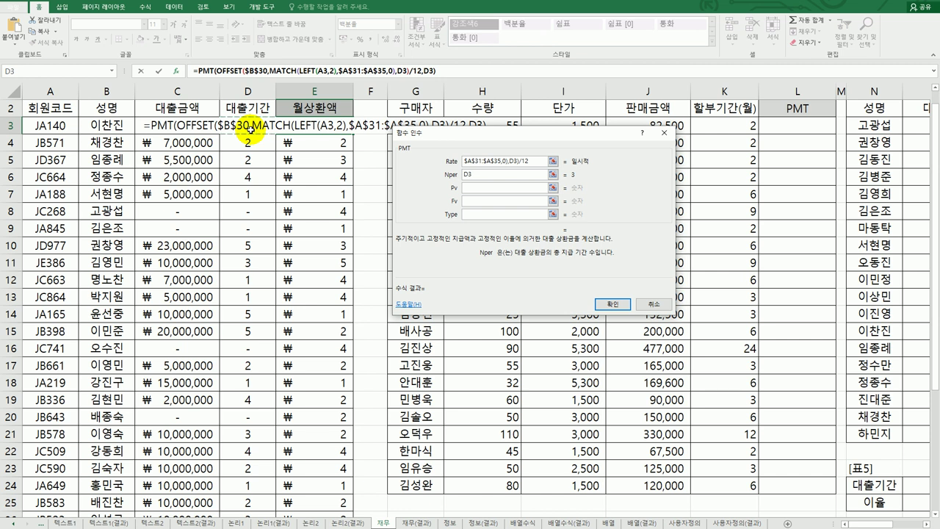
text(*12)
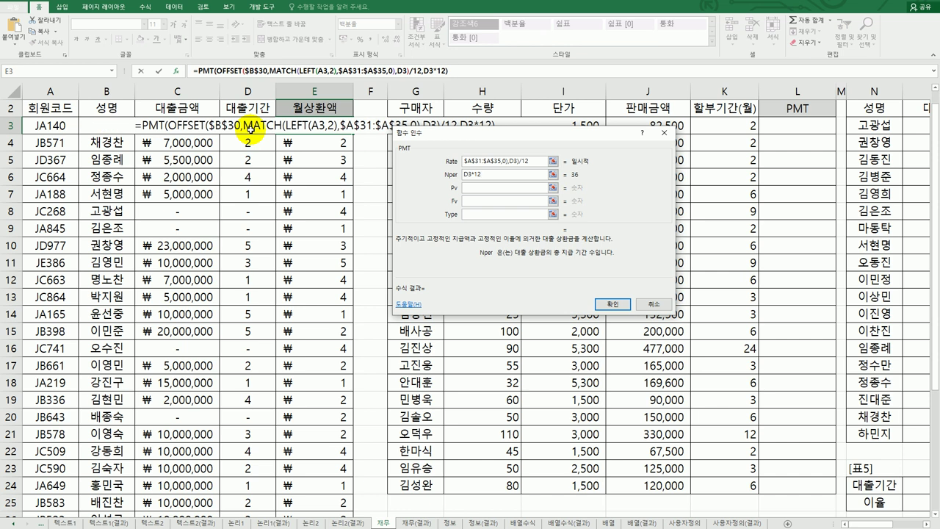
- Set the PMT Pv argument to -C3, leave Fv and Type empty, and apply the formula to E3
click(476, 187)
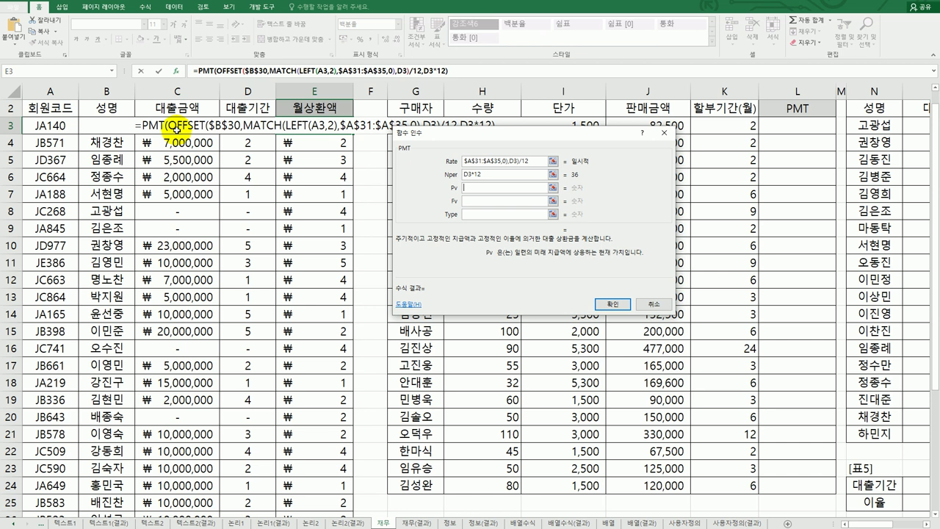
text(-)
click(176, 128)
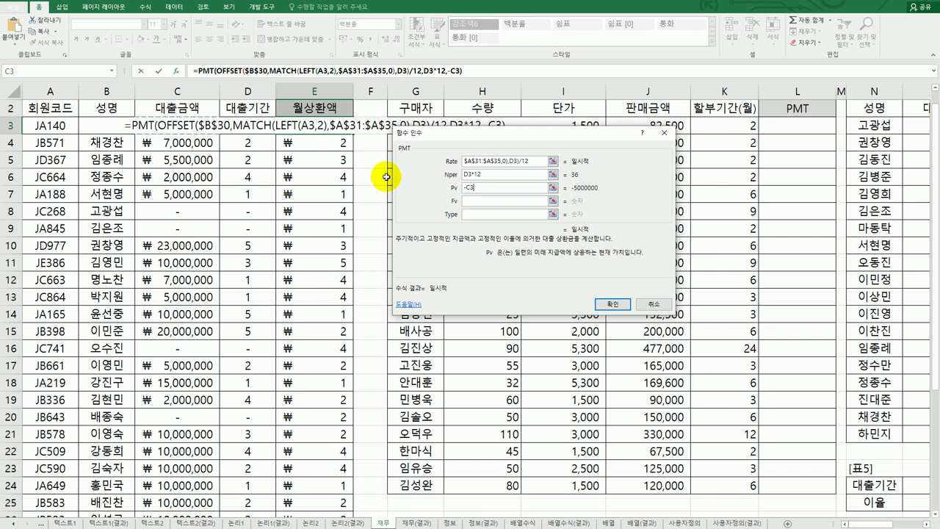
click(471, 202)
click(475, 213)
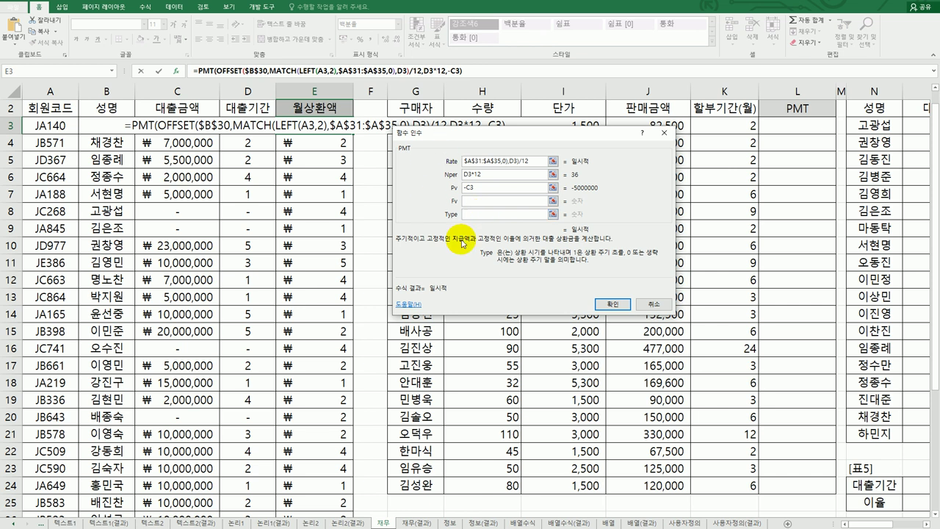
click(612, 304)
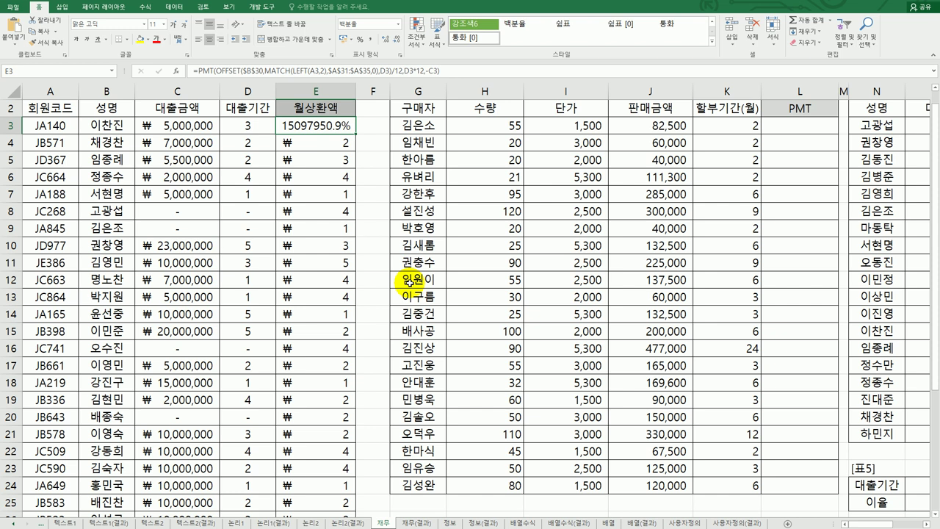
- Format E3 as accounting (회계) with the ₩ symbol and 1 decimal place
right_click(312, 129)
click(386, 300)
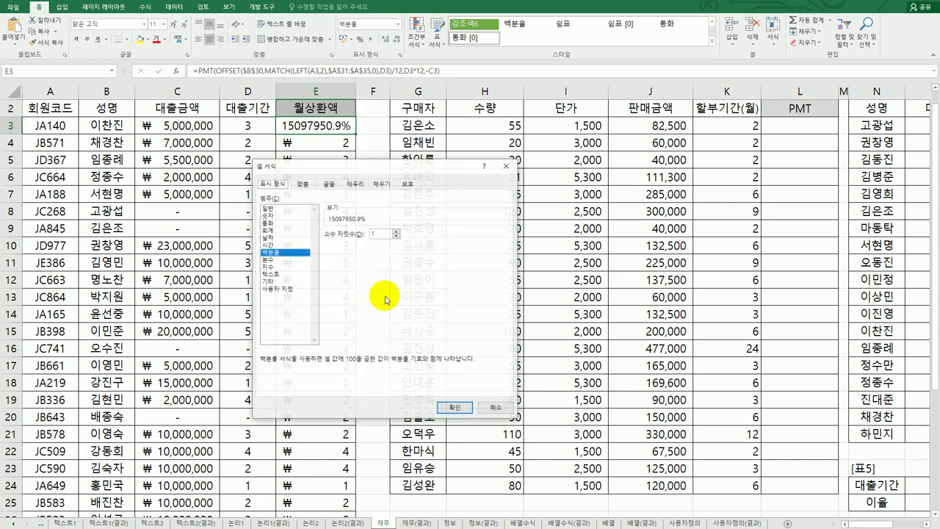
drag(336, 171, 476, 127)
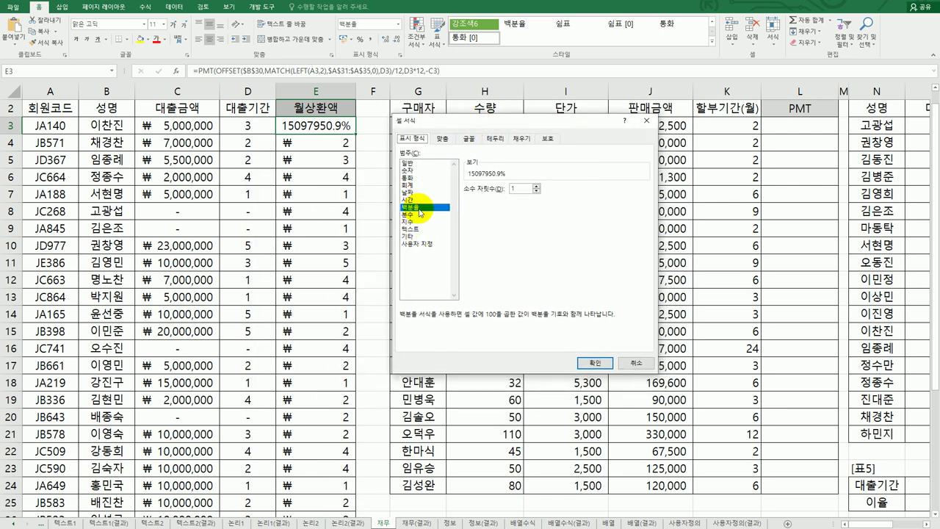
click(410, 185)
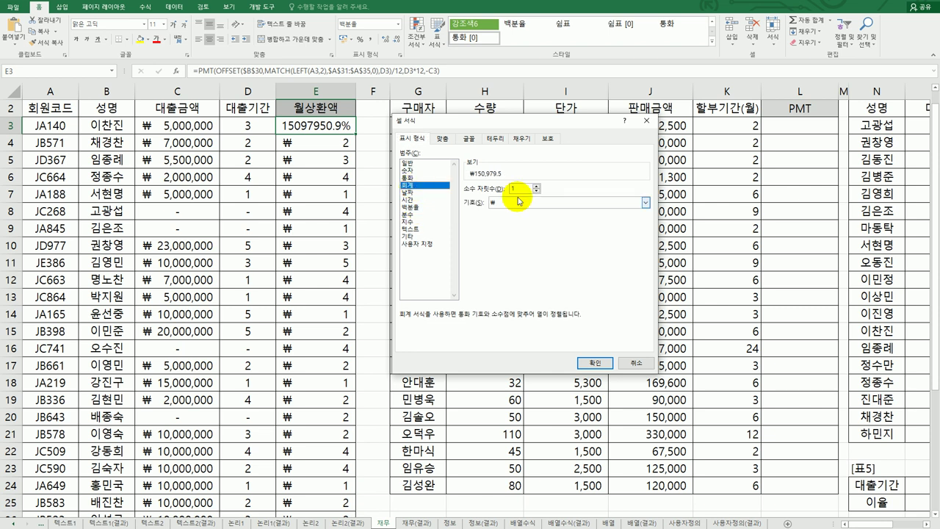
click(595, 363)
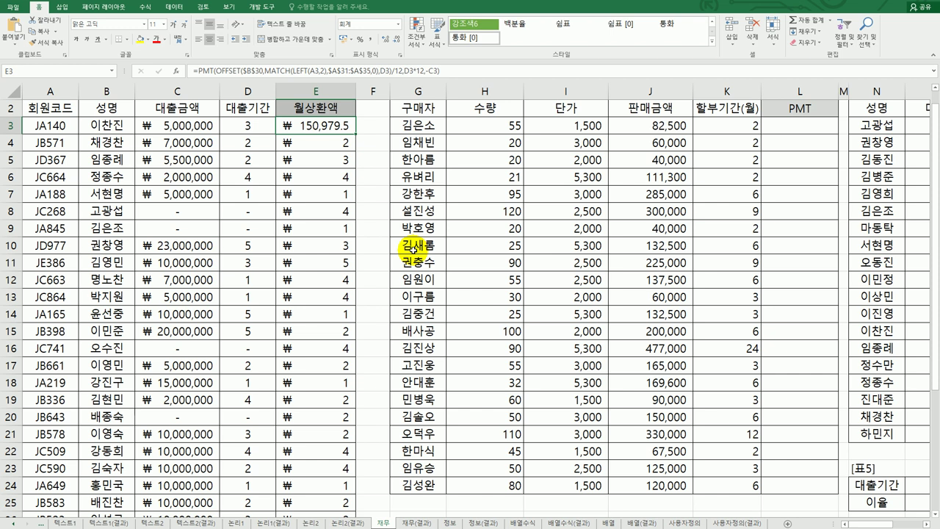
- Try filling E3's PMT formula down the 월상환액 column, and undo the fill
double_click(355, 133)
click(327, 224)
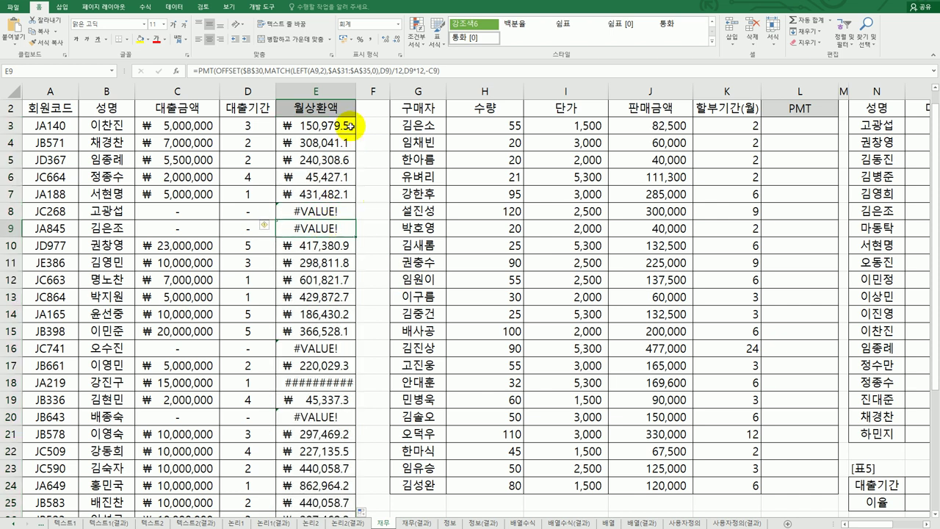
key(ctrl+z)
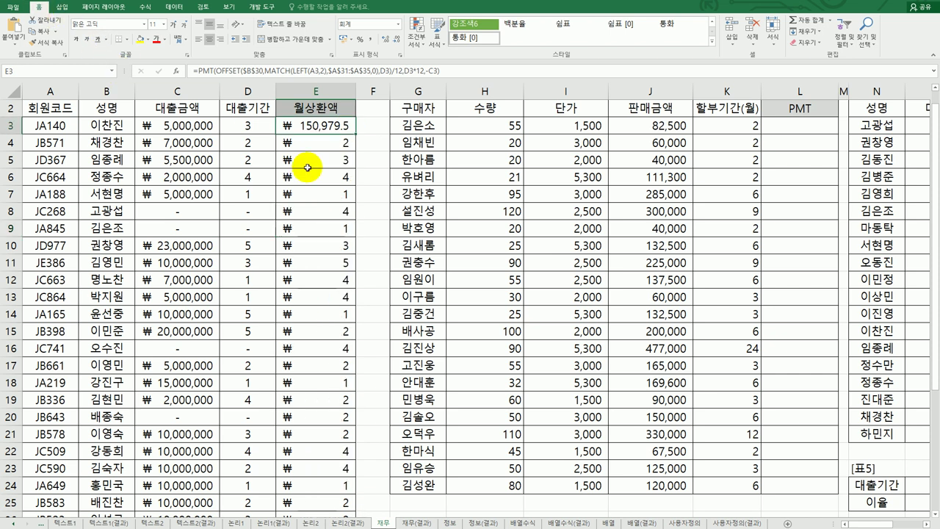
- Check the number format of E4, including its decimal places and symbol, without changing it
click(334, 144)
right_click(335, 145)
click(413, 312)
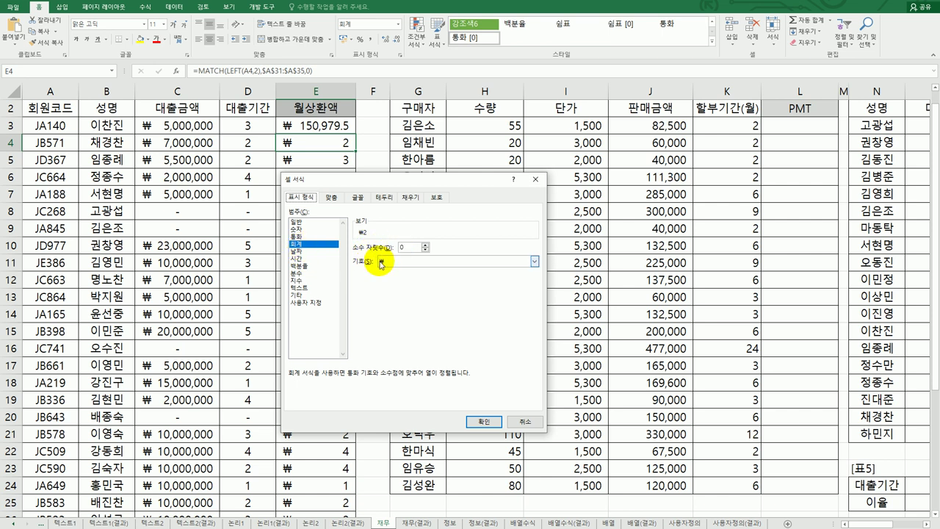
click(523, 422)
- Set E3's accounting format to 0 decimal places and fill its formula down the 월상환액 column
click(325, 126)
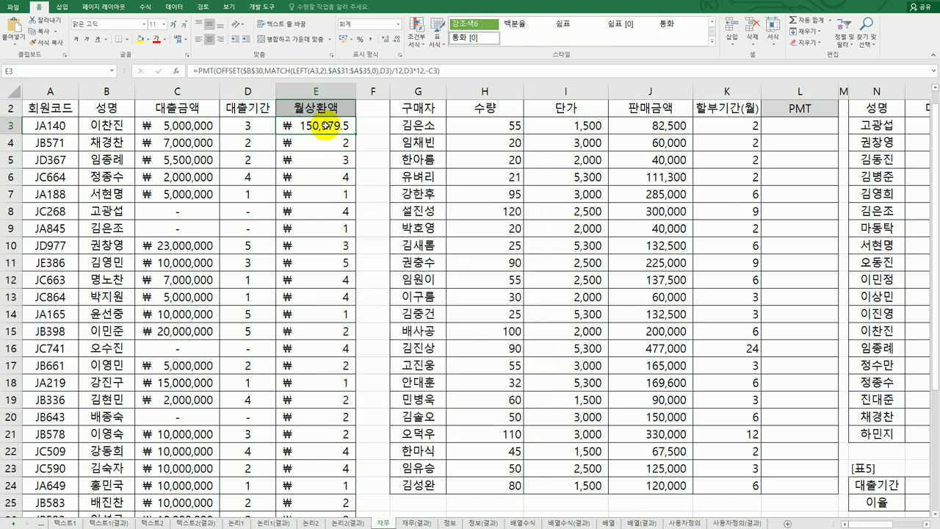
right_click(325, 126)
click(367, 293)
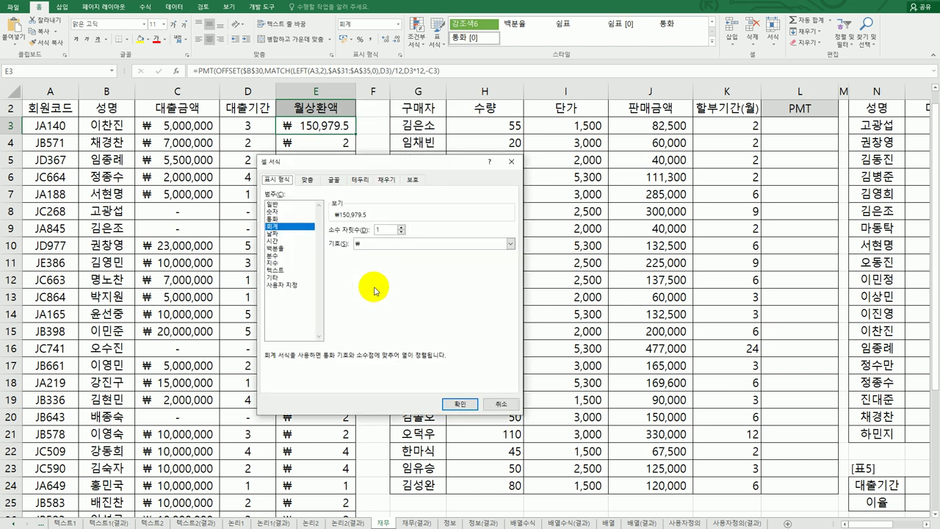
click(401, 234)
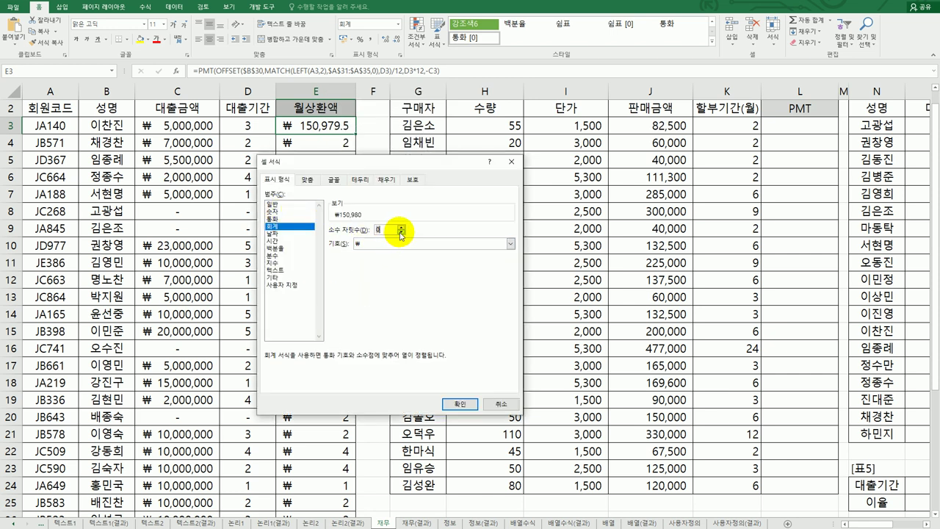
click(378, 230)
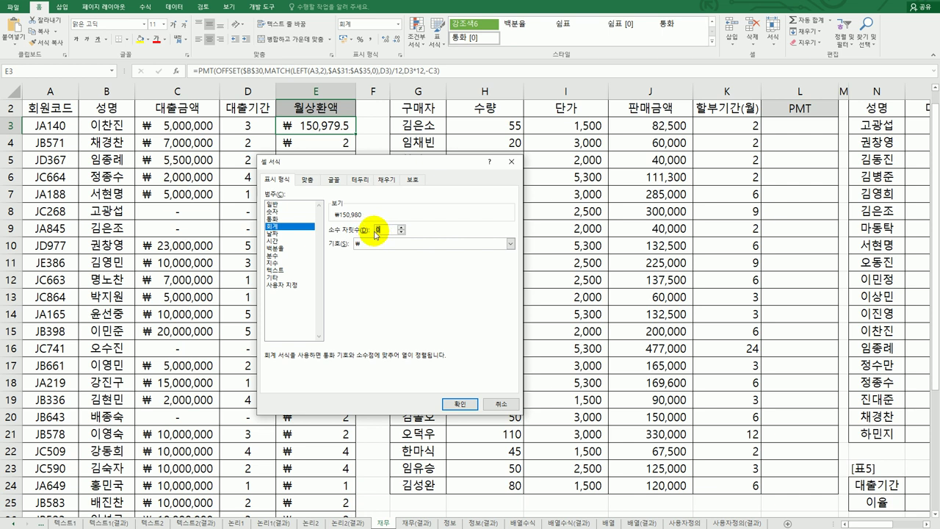
click(458, 404)
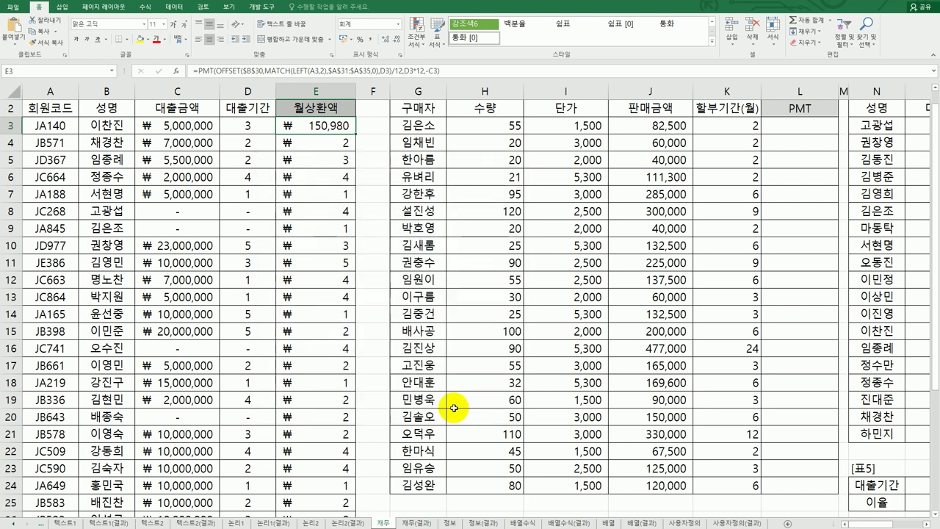
double_click(354, 133)
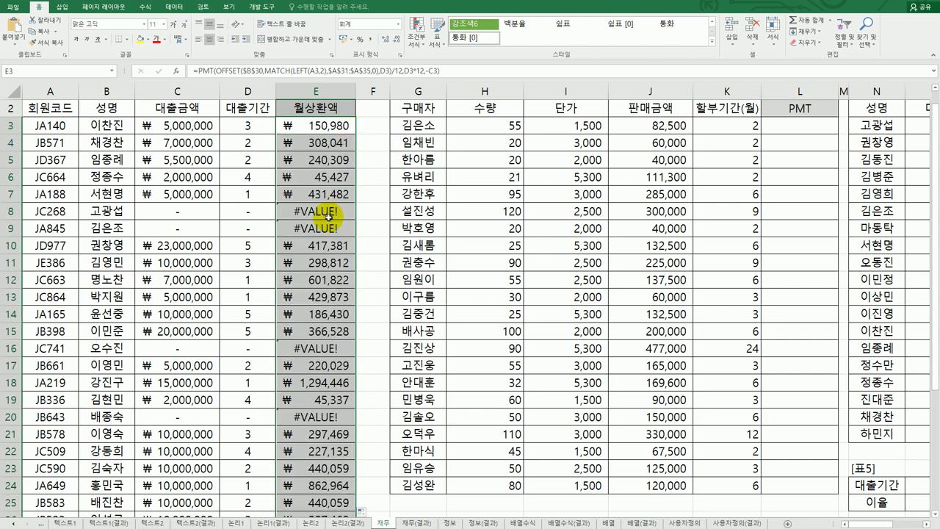
- Wrap E3's PMT formula in an IFERROR function and open the IFERROR arguments for editing
double_click(329, 126)
click(134, 125)
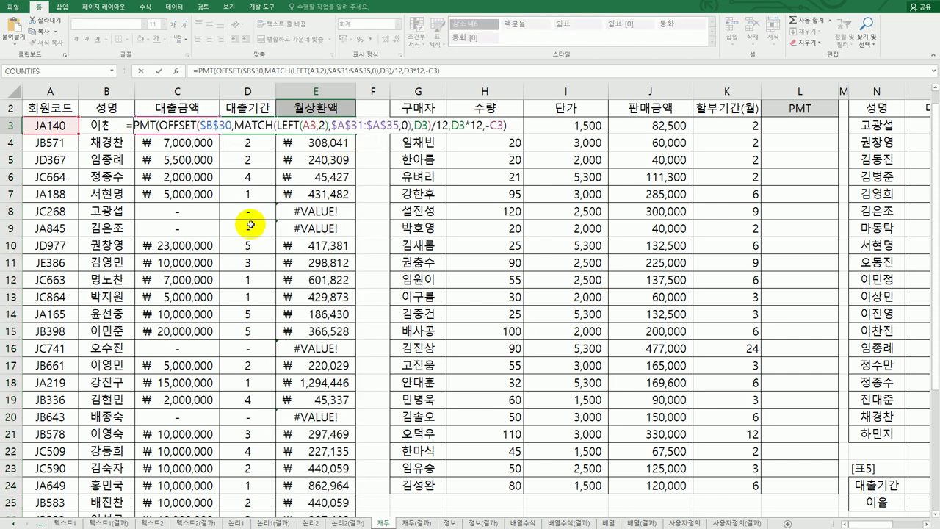
text(If)
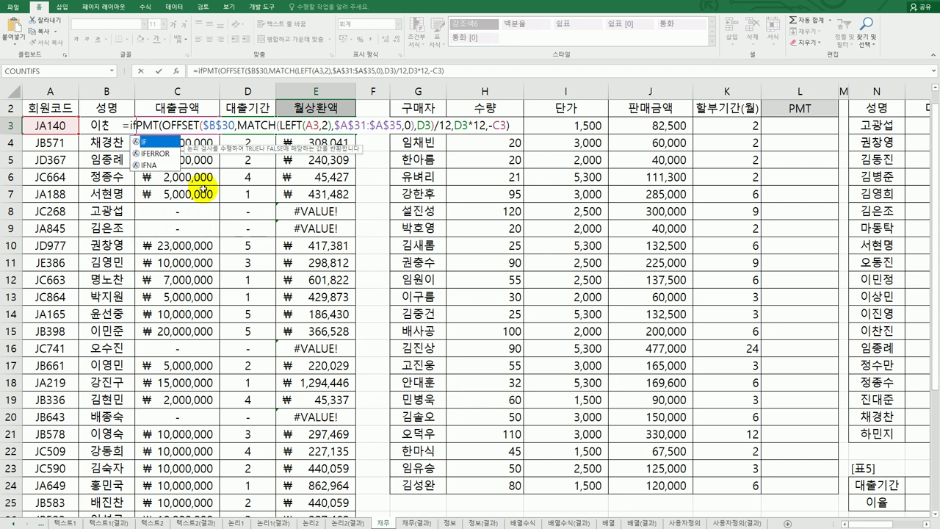
double_click(156, 154)
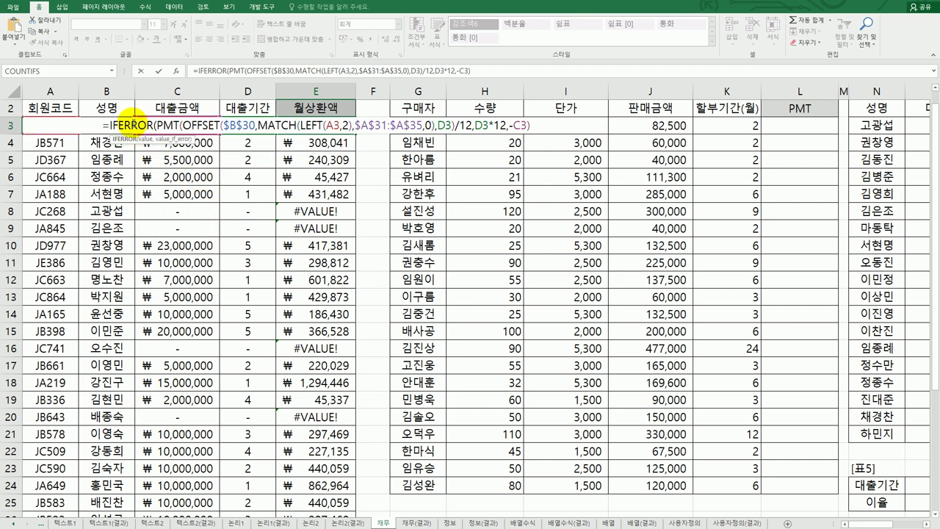
click(176, 71)
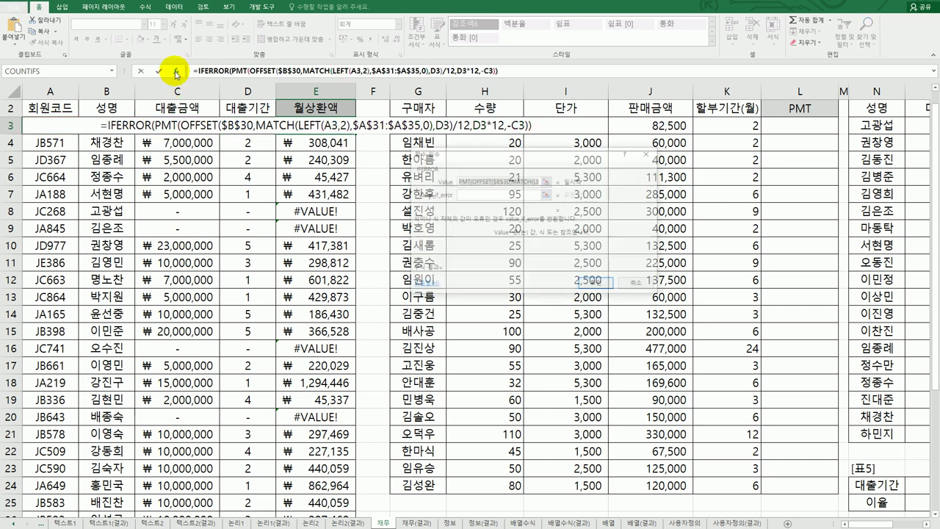
- Set IFERROR's Value_if_error to 대출없음, apply the formula to E3, and fill it down the 월상환액 column
click(477, 196)
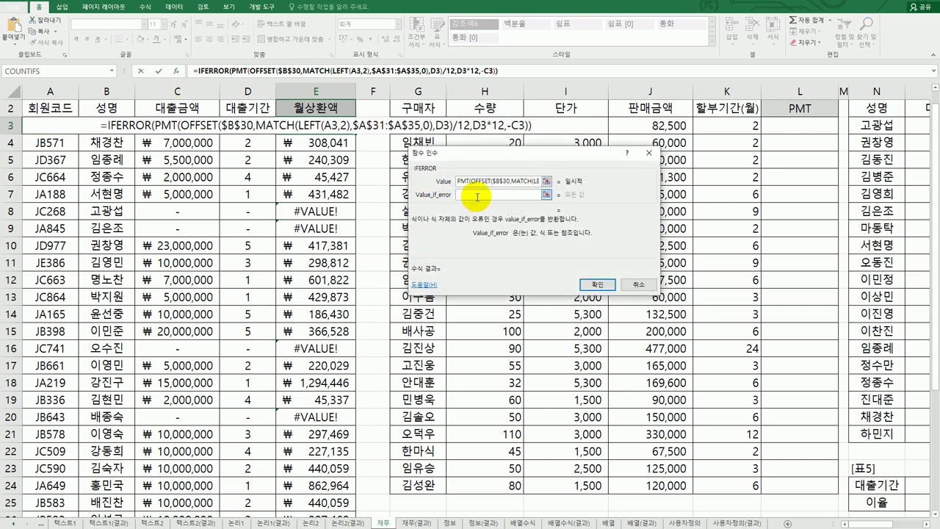
text(대추)
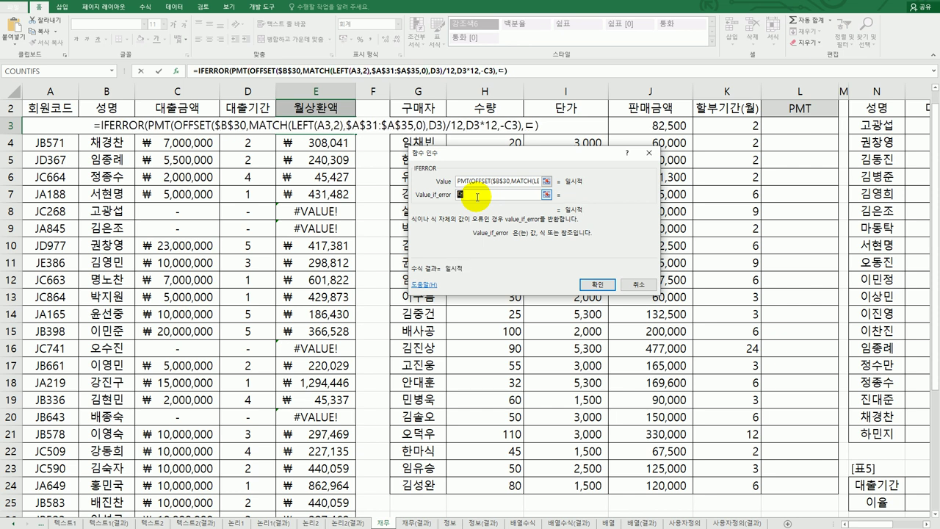
text(ㄹ없음)
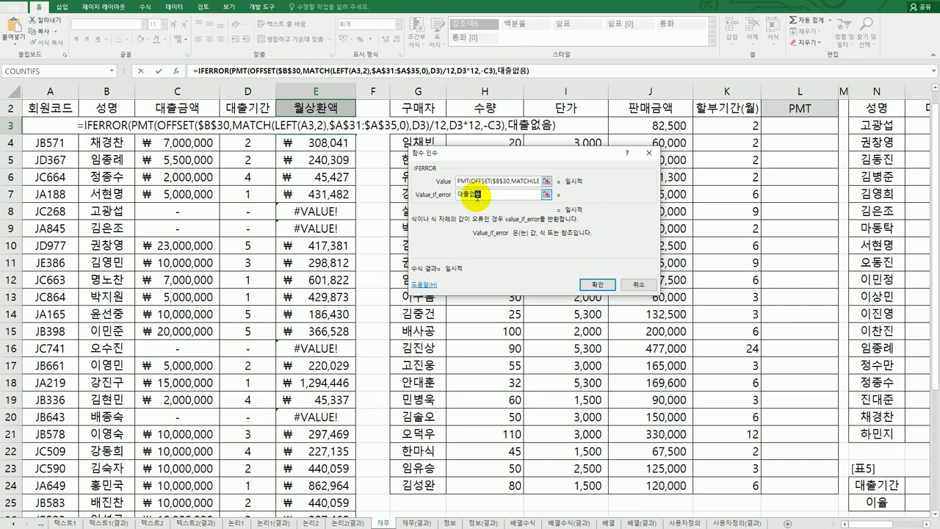
click(597, 284)
double_click(356, 133)
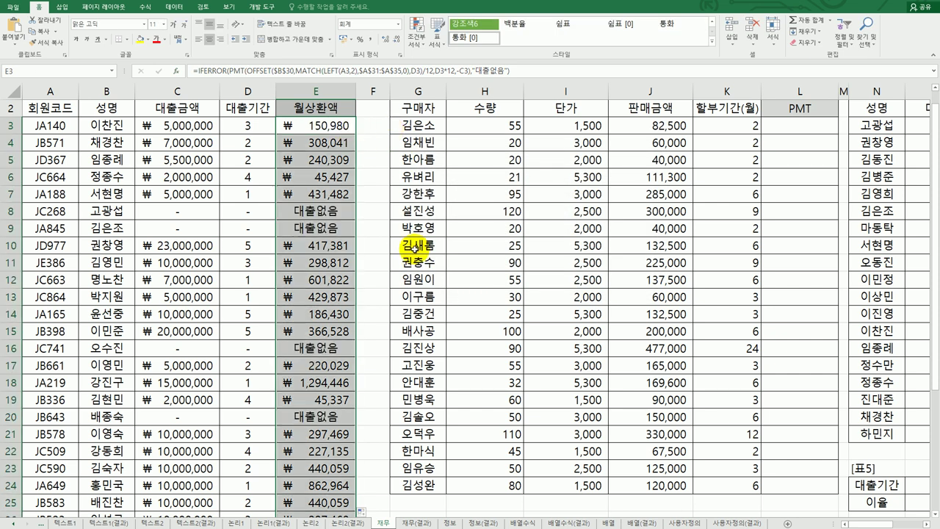
- Check the filled formulas in the 월상환액 column and E10's number format without changing anything
click(324, 126)
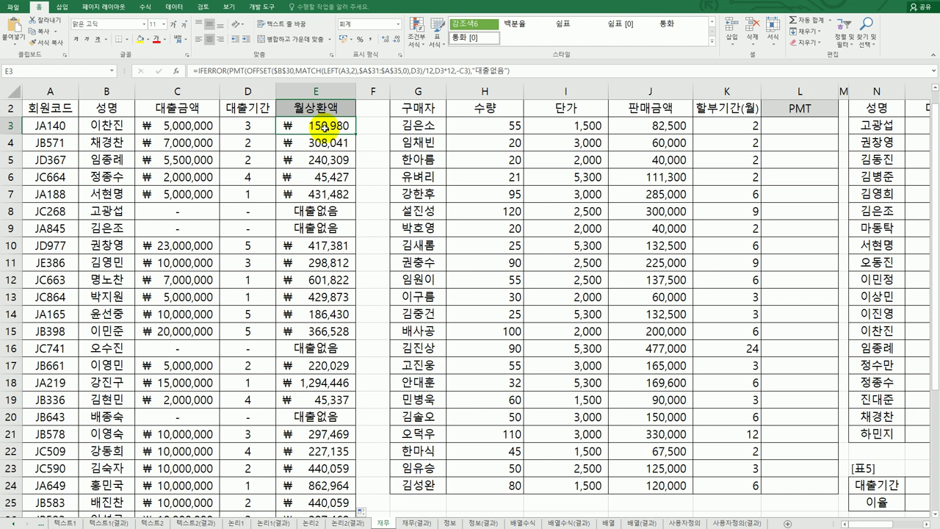
click(327, 297)
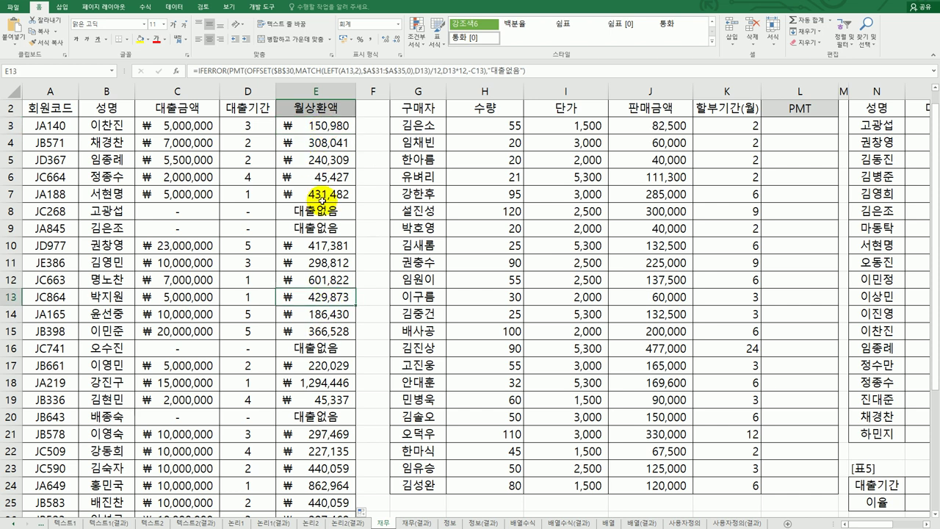
right_click(314, 246)
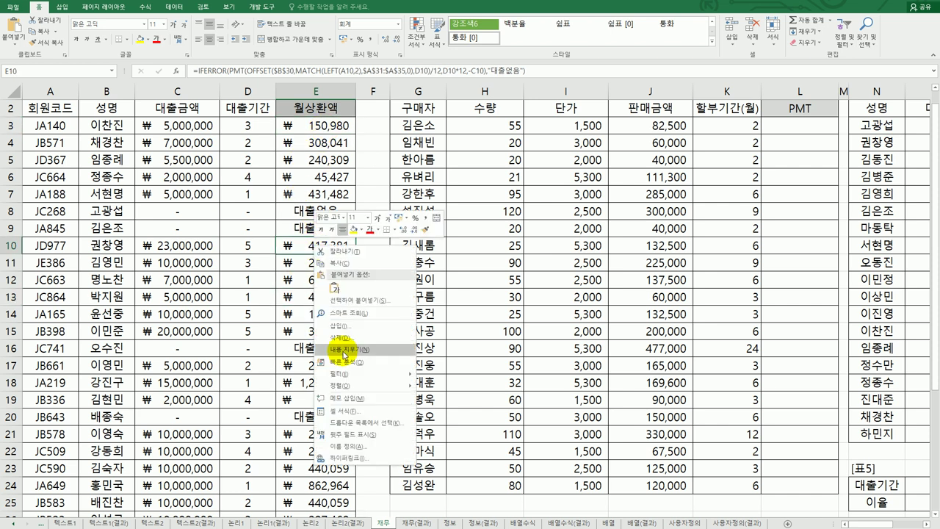
click(346, 410)
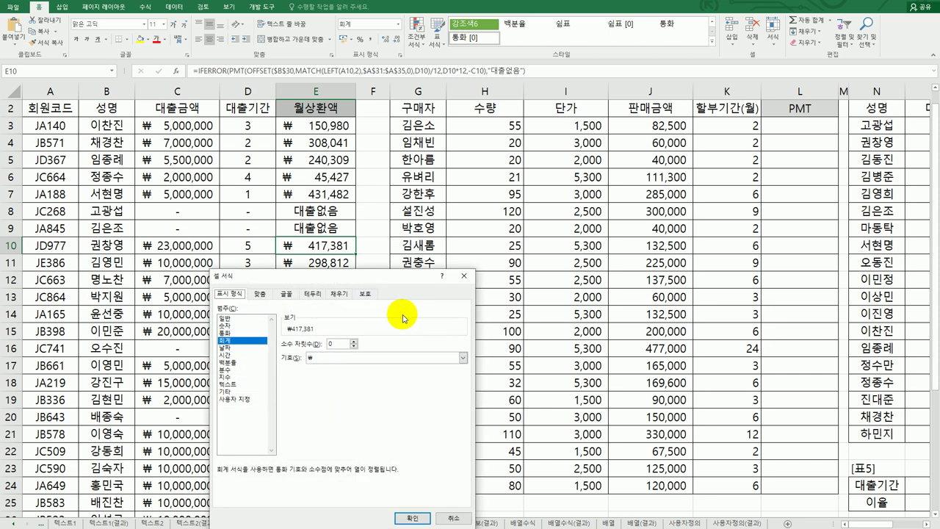
click(464, 276)
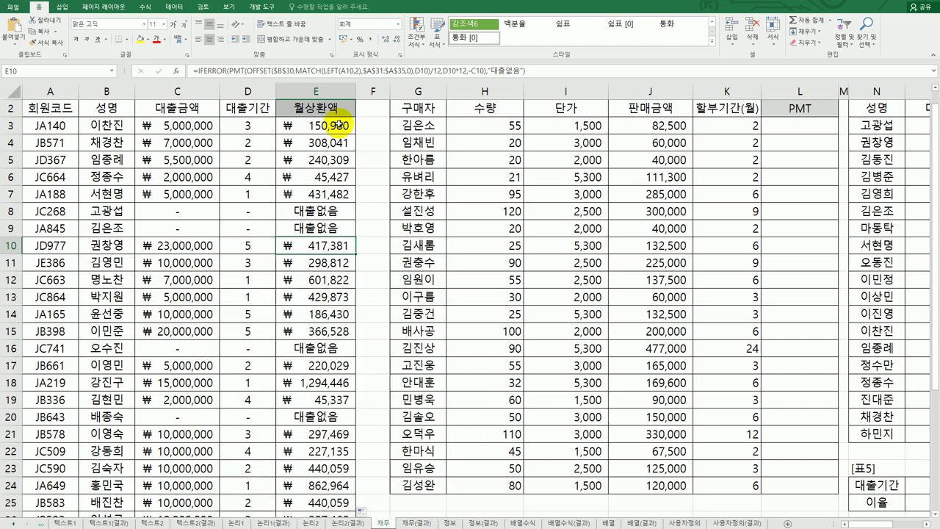
click(326, 142)
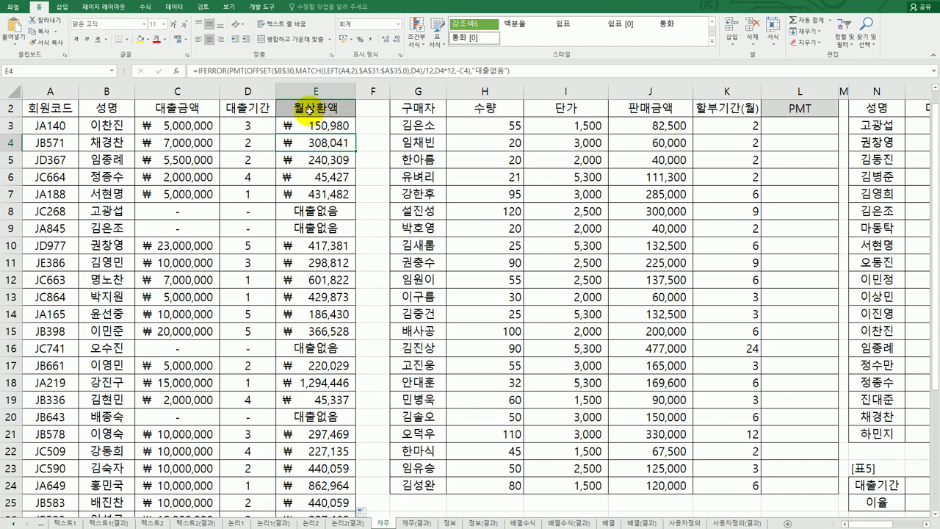
- Compare the 월상환액 values in 표1 with those on the 채무(결과) sheet, and return to the 채무 sheet
click(416, 523)
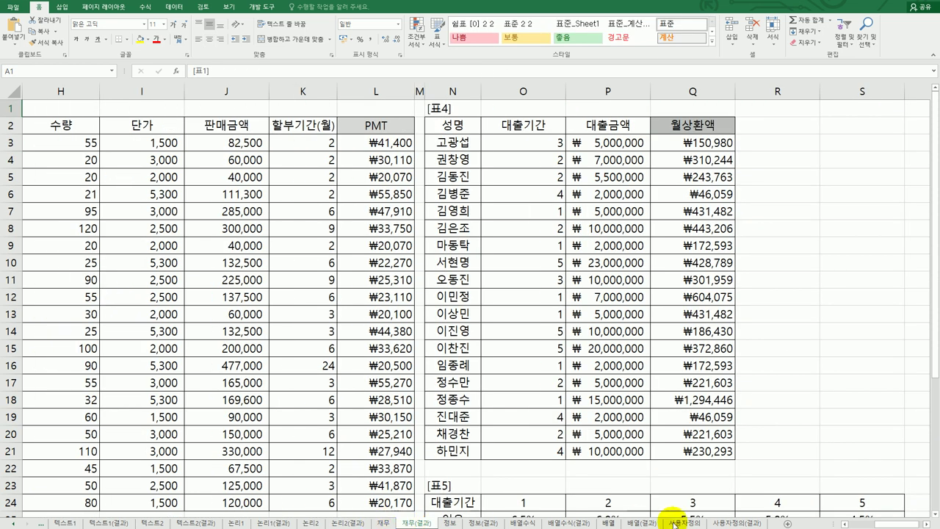
click(885, 523)
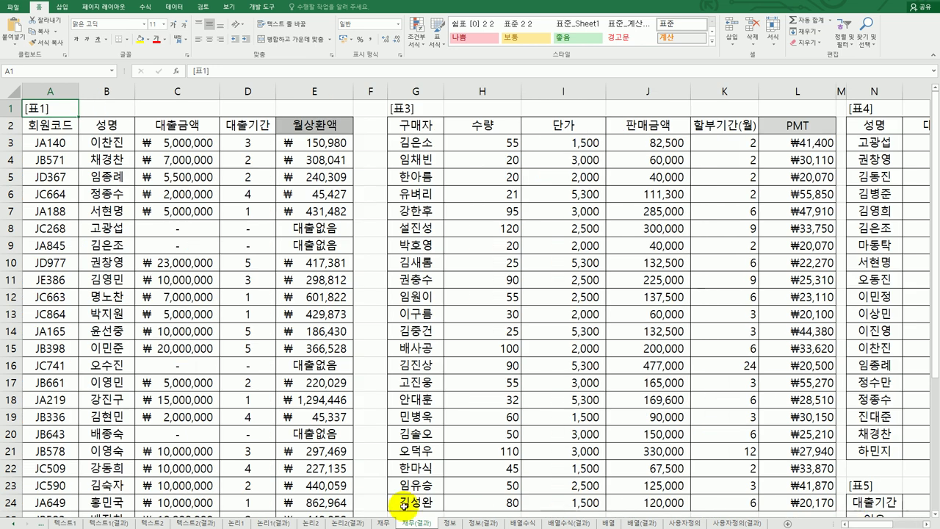
click(384, 523)
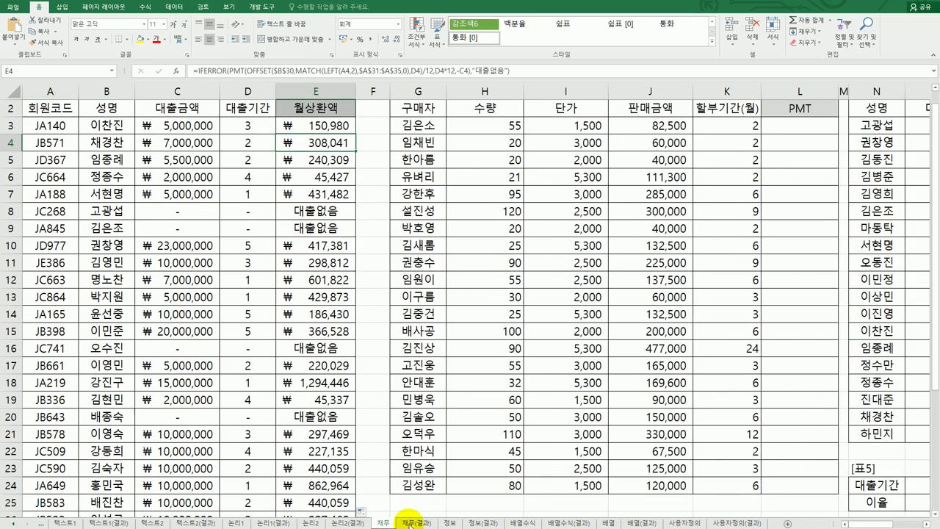
scroll(410, 521, up, 1)
click(409, 523)
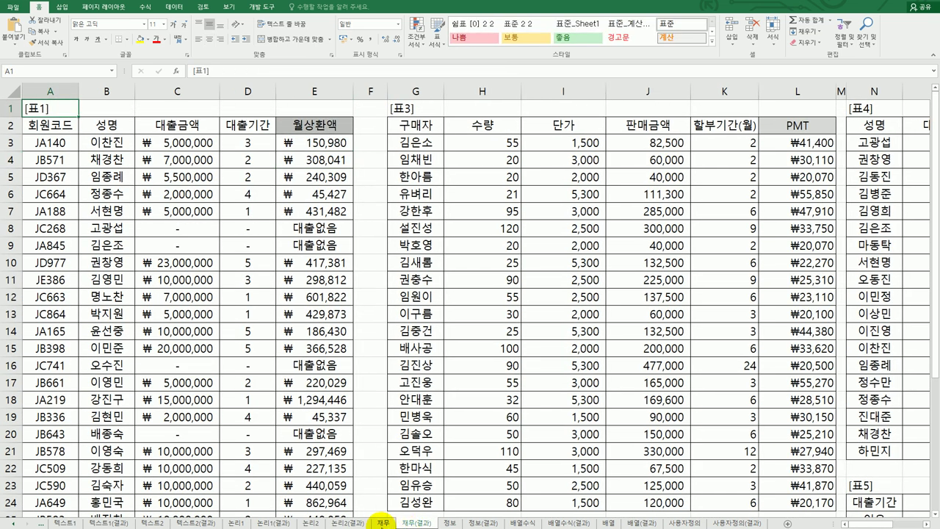
click(383, 523)
click(406, 523)
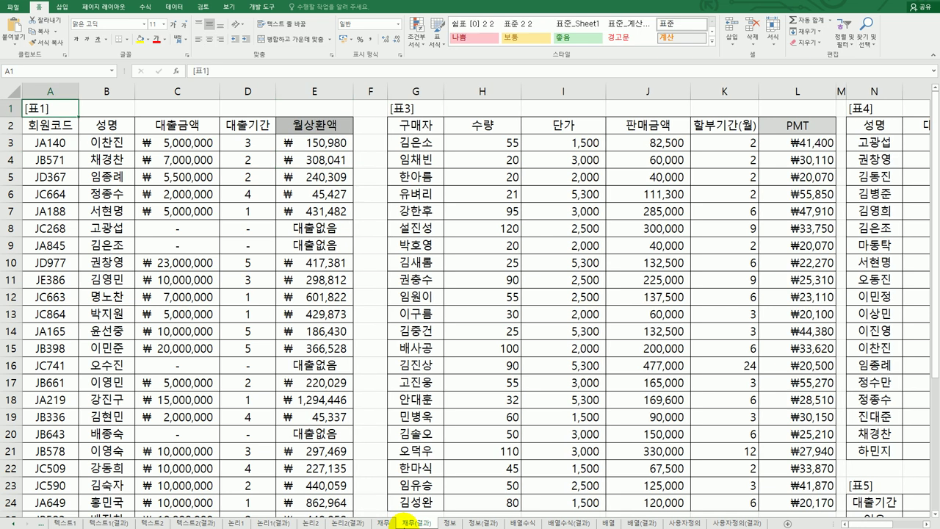
click(384, 523)
- Examine 표3's 판매금액 and 할부기간(월) columns and the 표2 rate table for the PMT calculation
click(785, 144)
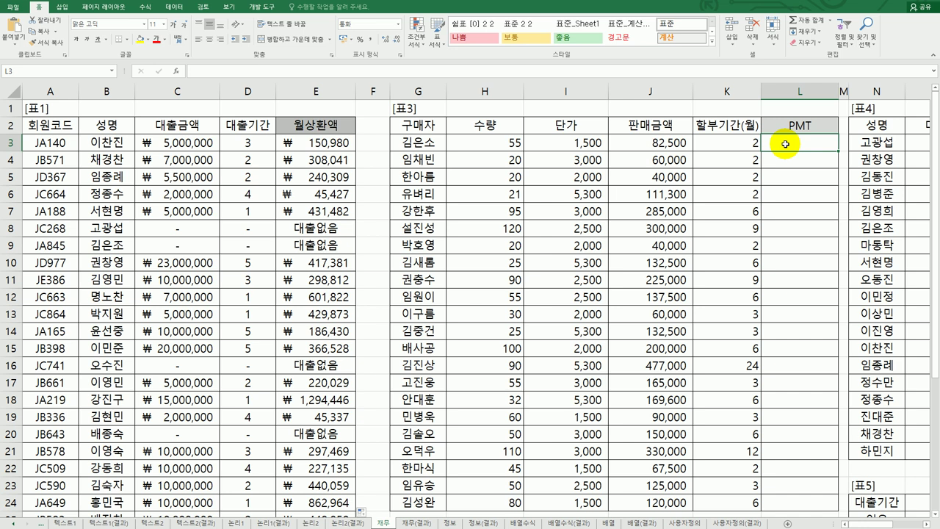
click(665, 121)
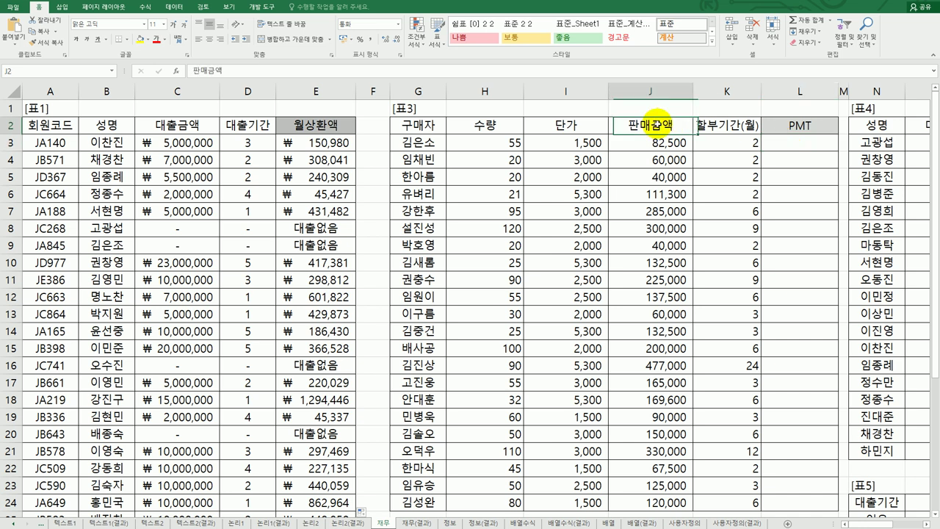
click(732, 127)
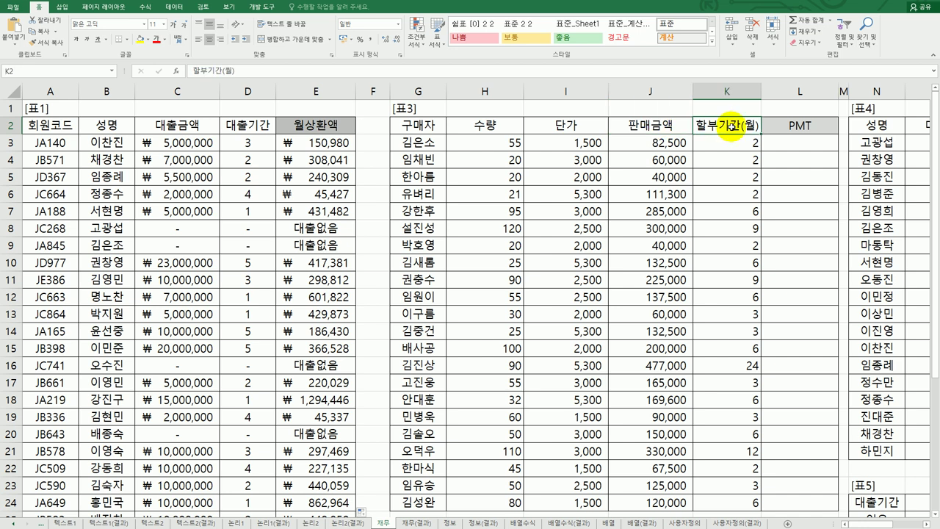
click(791, 148)
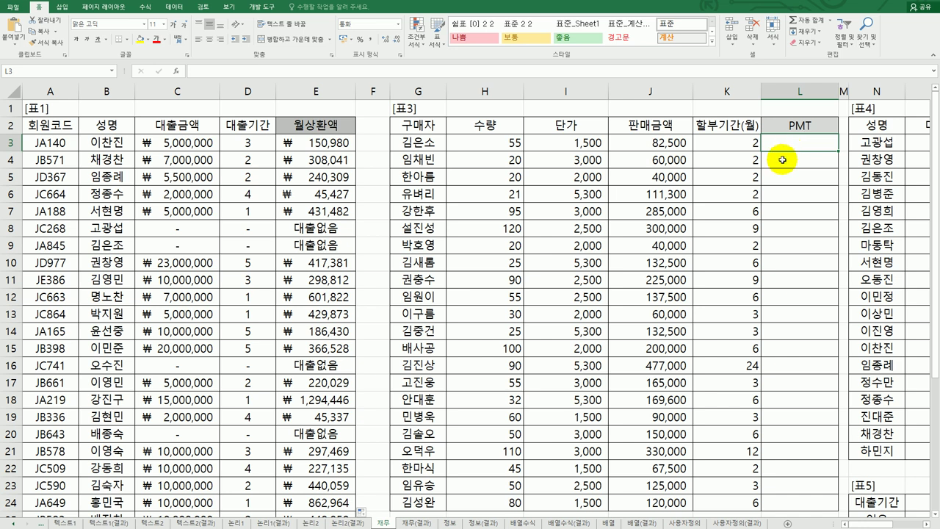
scroll(799, 211, down, 6)
scroll(753, 202, up, 6)
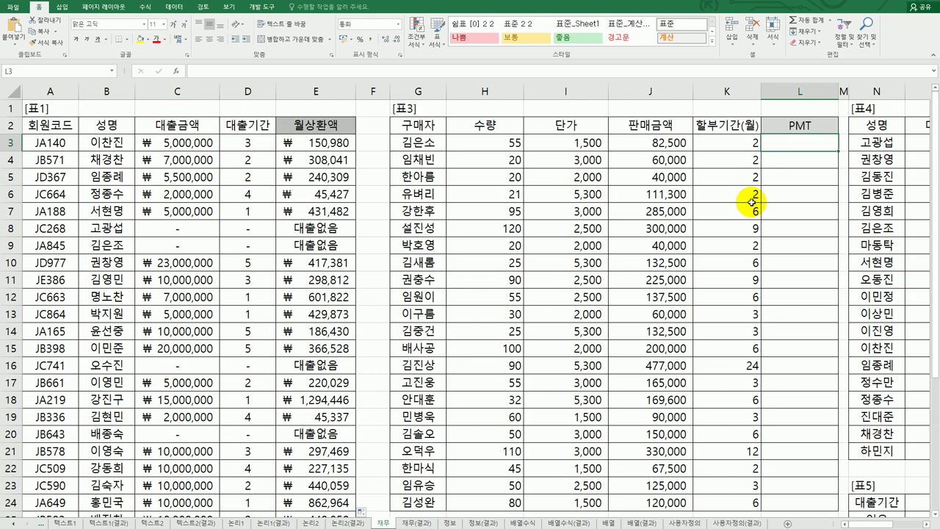
scroll(734, 220, down, 4)
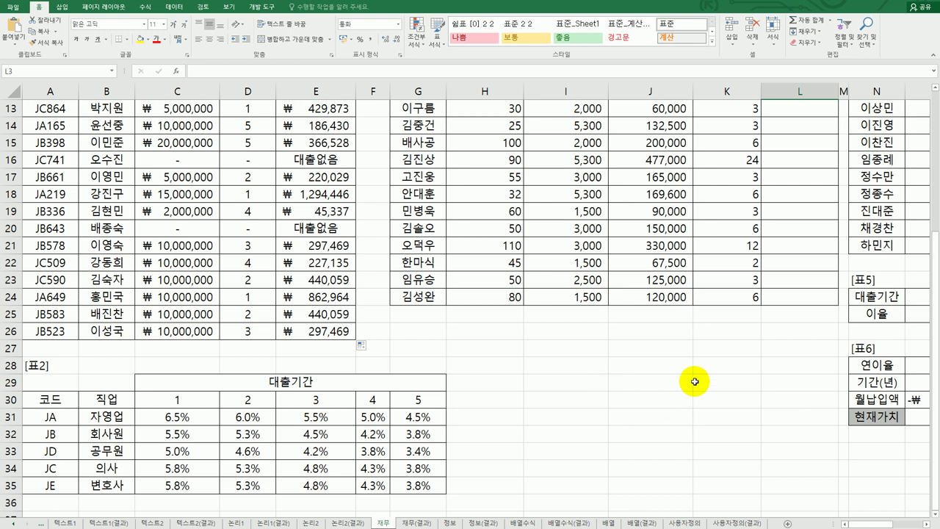
scroll(693, 392, up, 4)
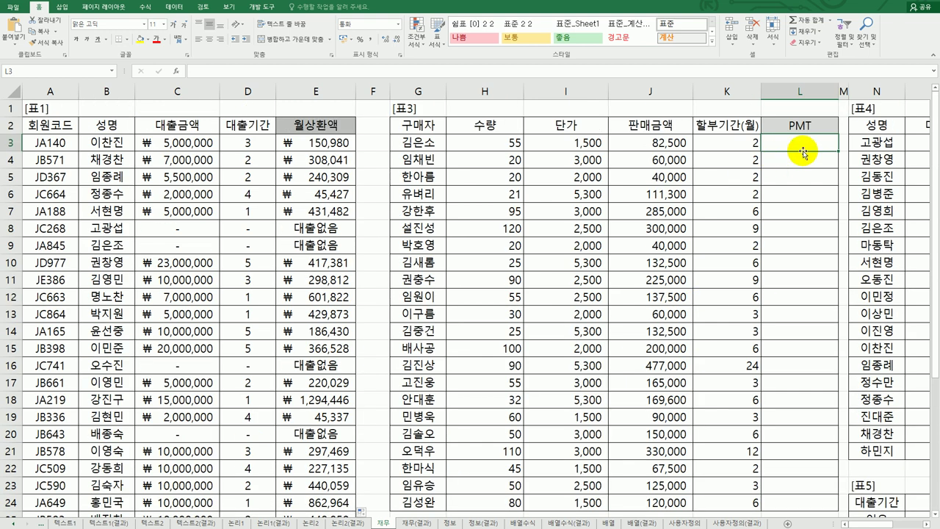
- Start a PMT formula in L3 of 표3 and set its Rate argument to 3%/12
click(716, 144)
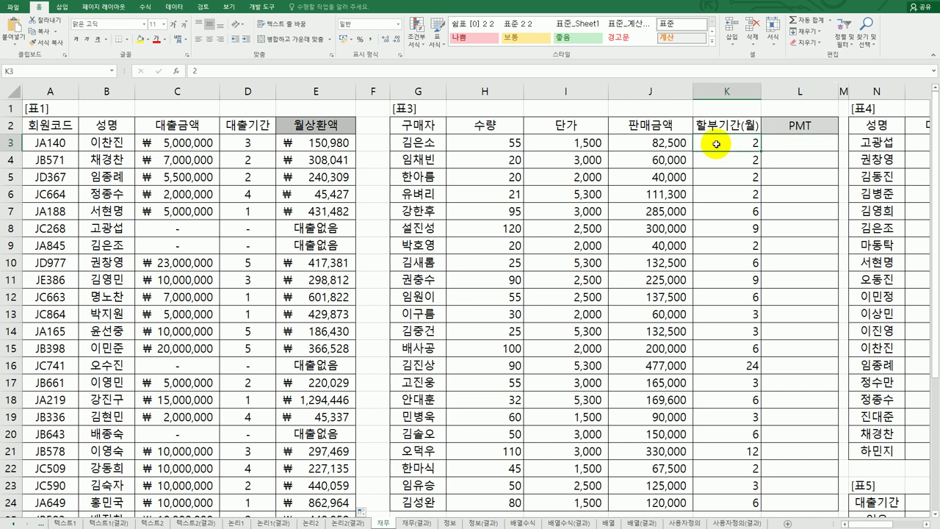
click(769, 144)
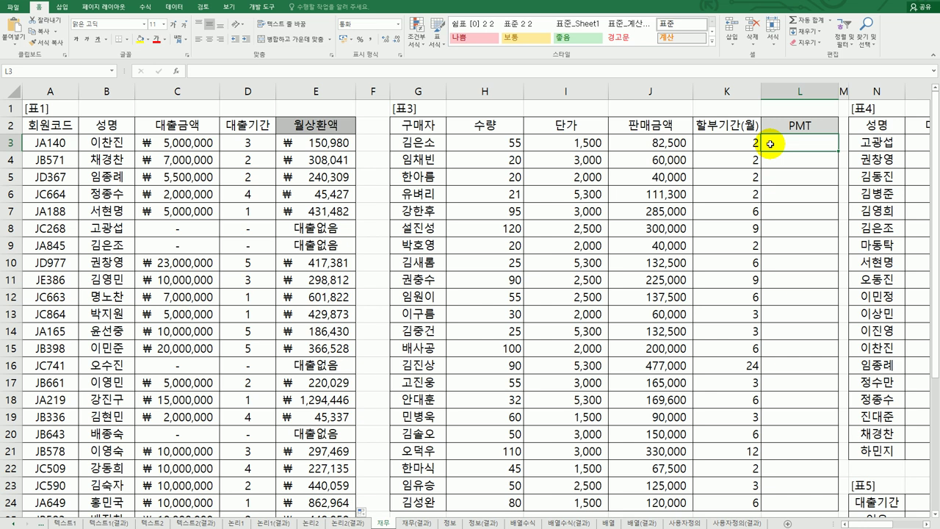
text(=)
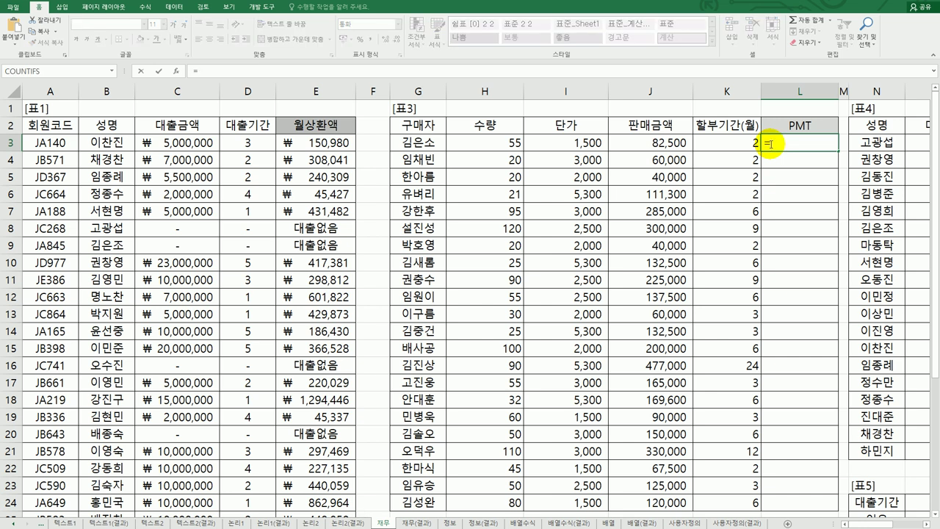
text(pm)
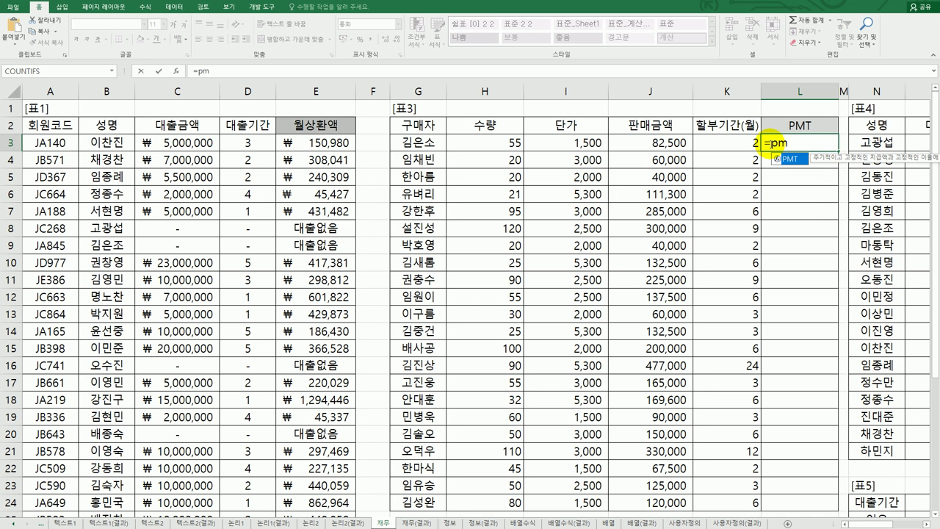
double_click(789, 158)
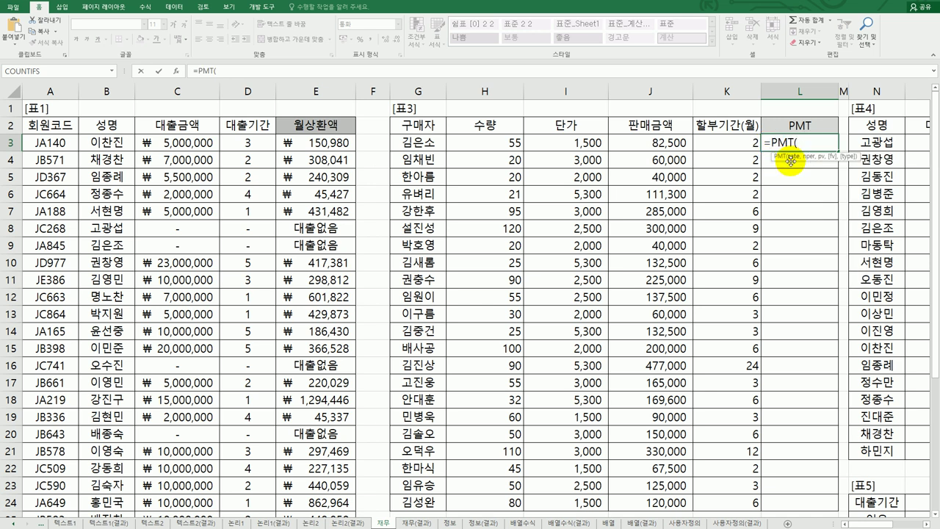
click(176, 71)
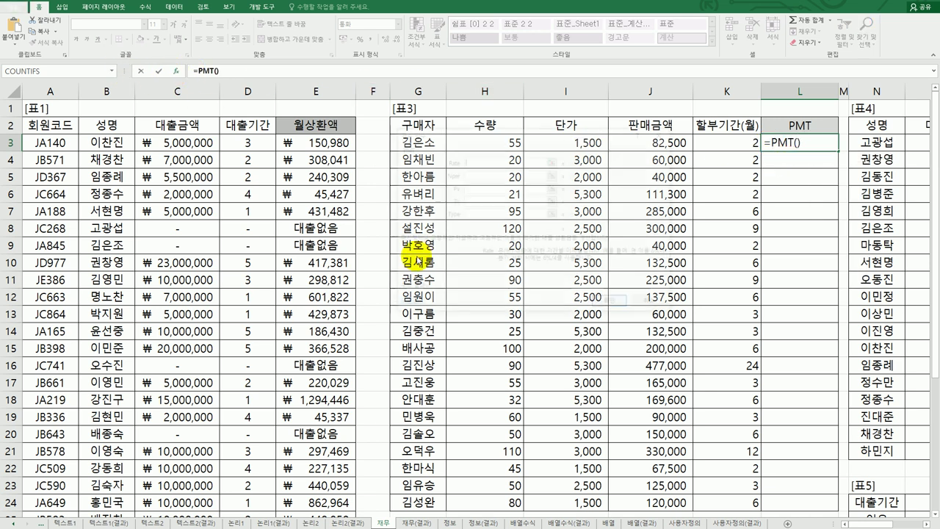
drag(491, 134, 503, 201)
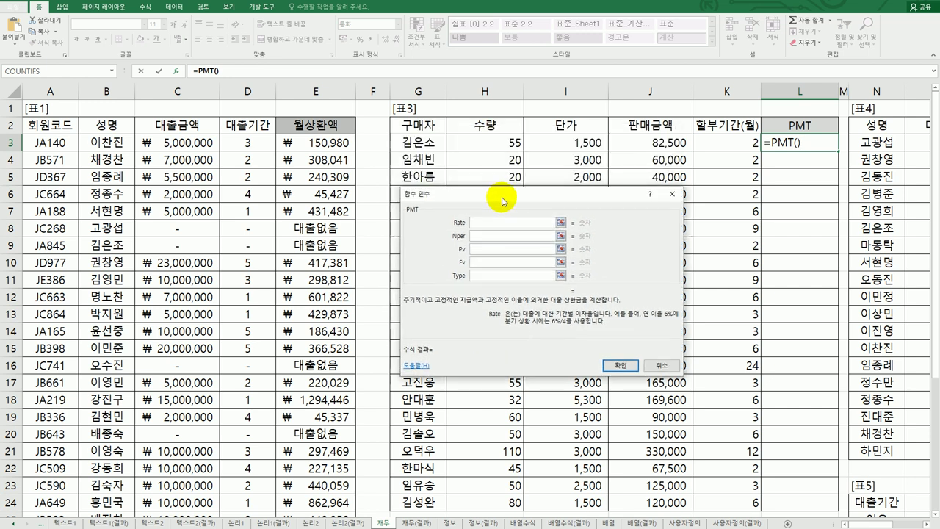
text(3)
text(/12)
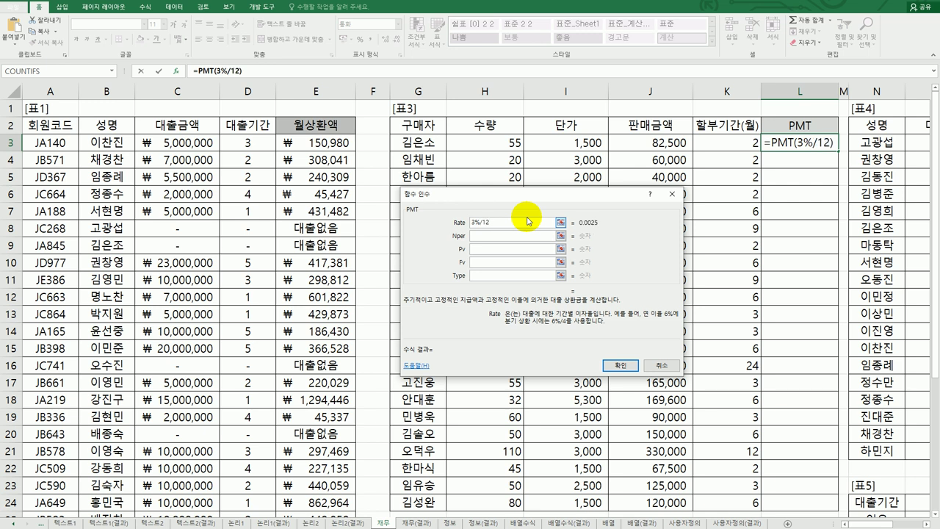
- Set PMT's Nper to K3 and Pv to -J3, and apply the formula to L3
click(514, 236)
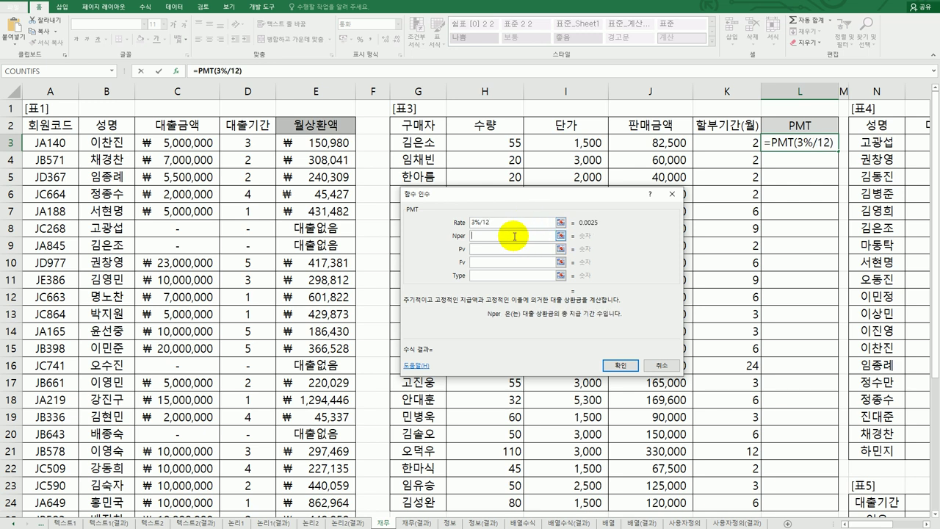
click(719, 148)
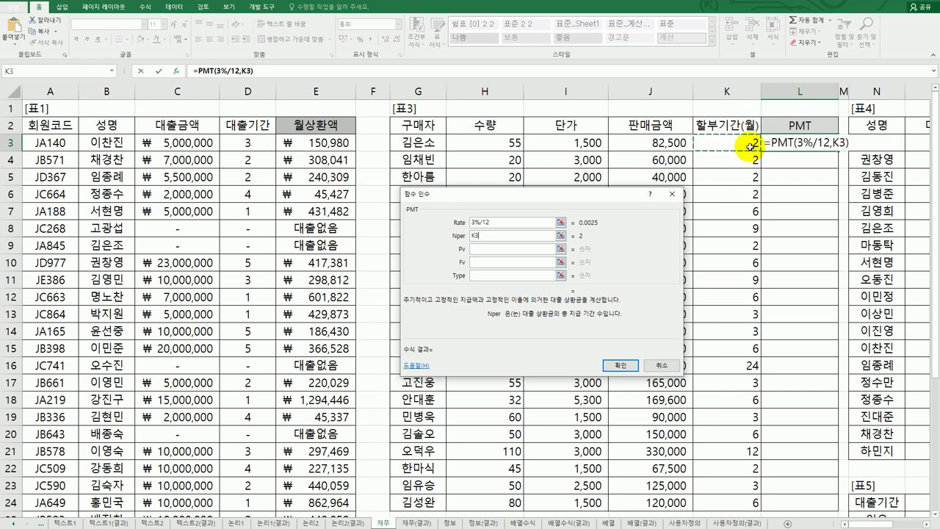
click(497, 250)
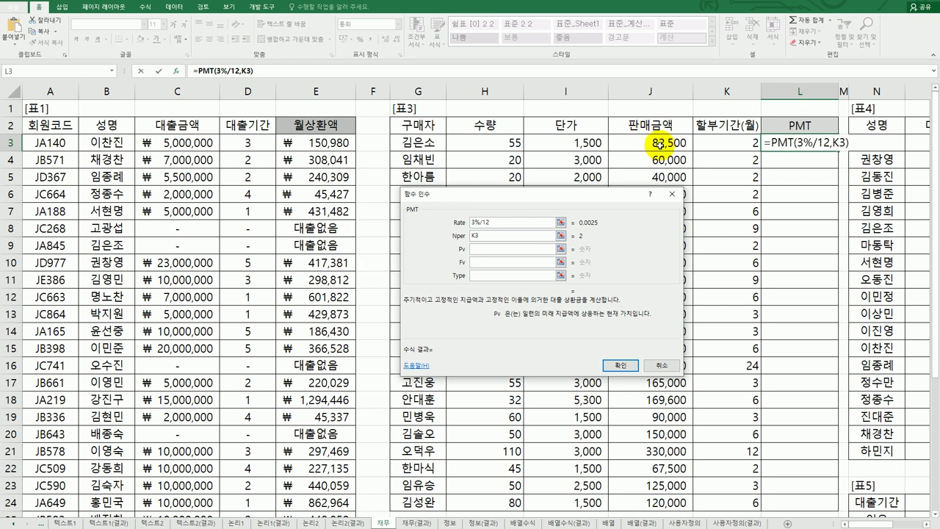
text(-)
click(664, 145)
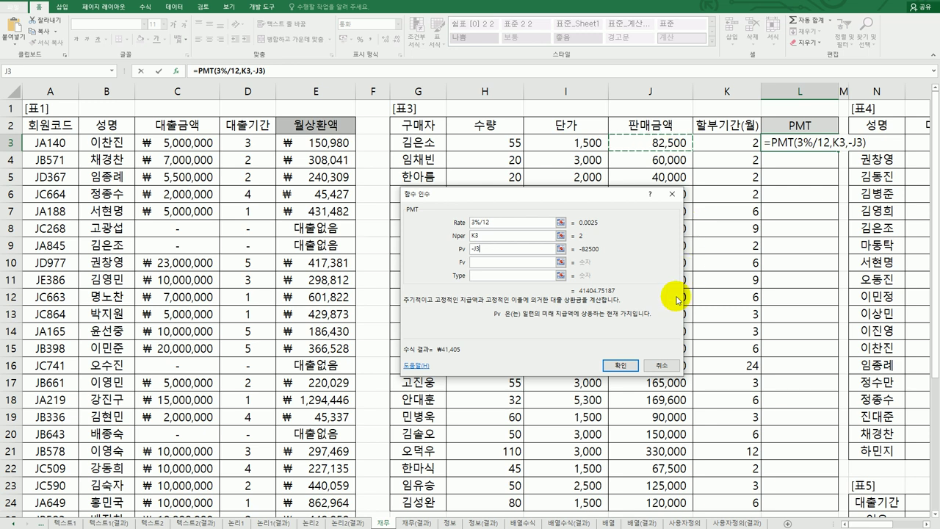
click(624, 364)
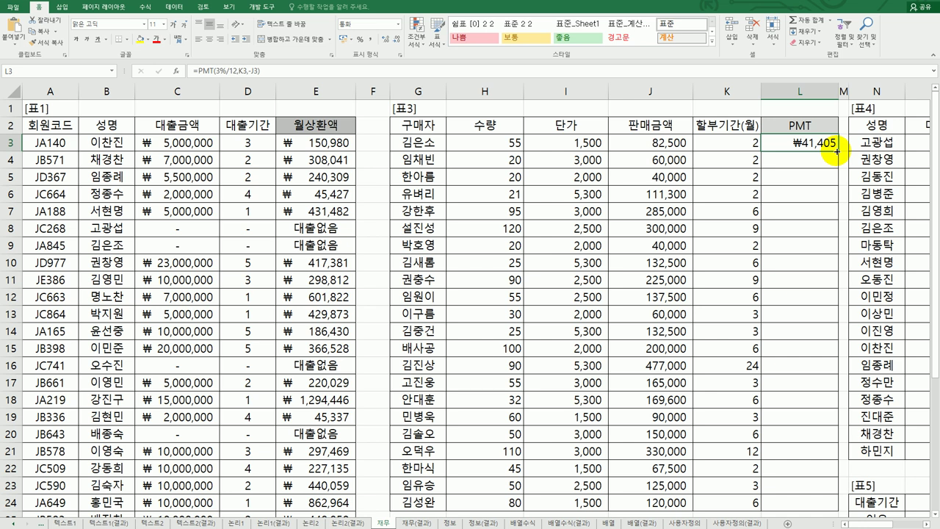
- Fill the L3 PMT formula down 표3's PMT column and check rows 3 and 4 against their 판매금액 and 할부기간(월)
click(491, 141)
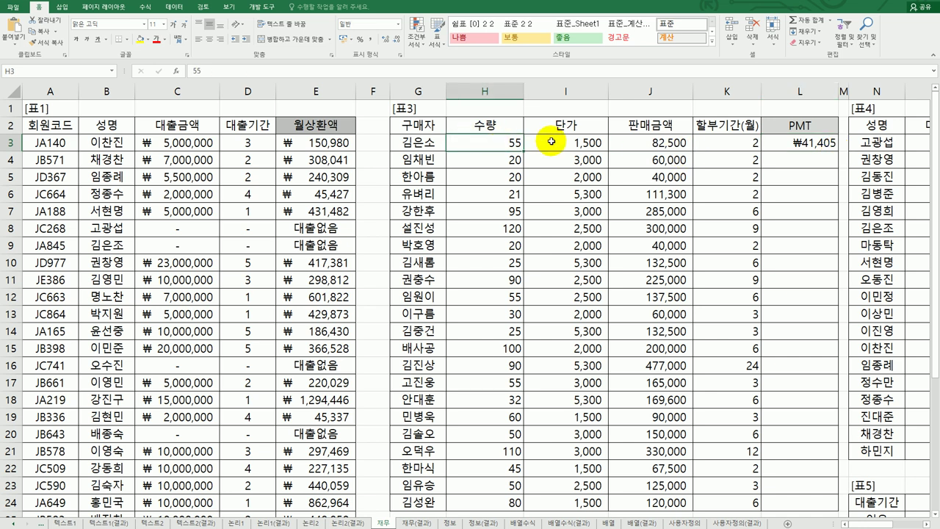
click(547, 143)
click(650, 143)
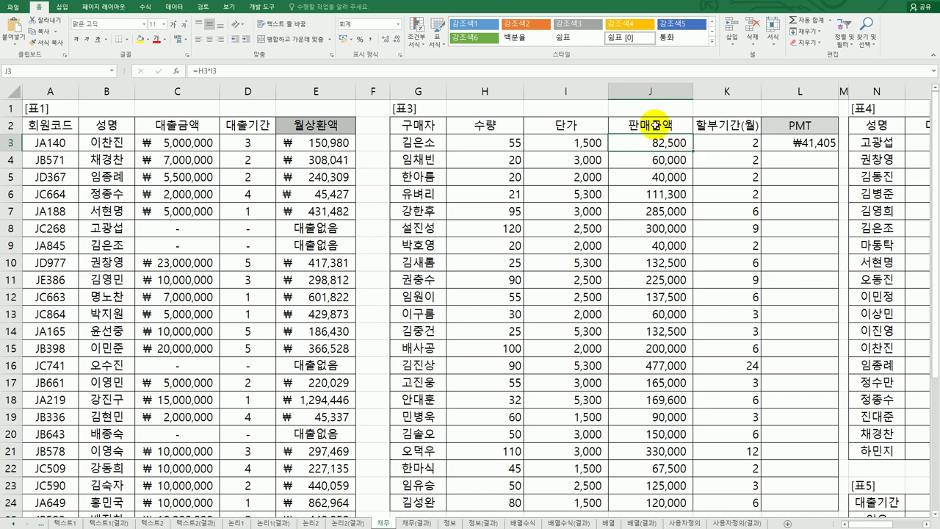
click(730, 144)
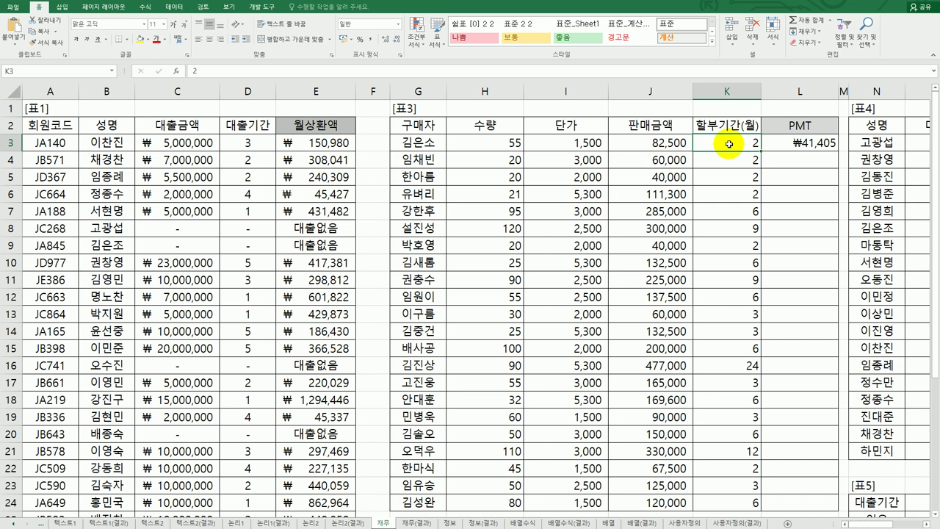
click(788, 144)
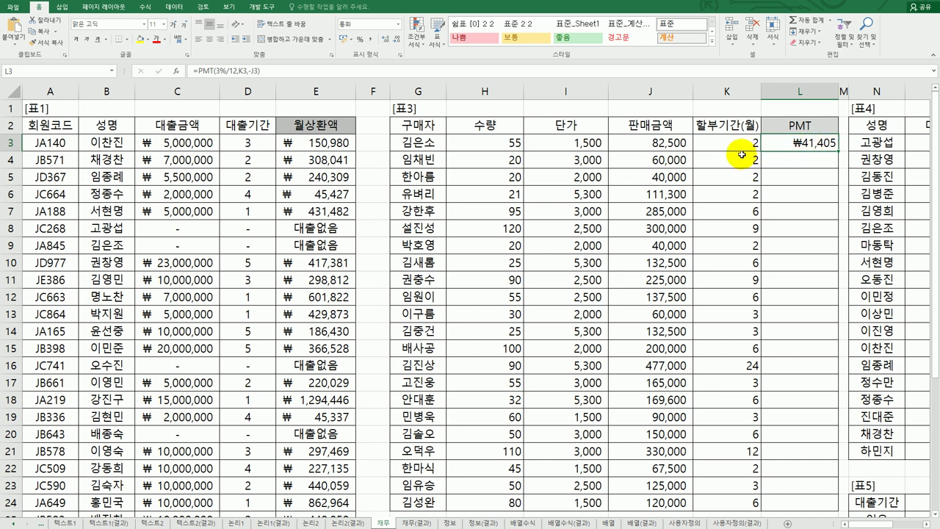
double_click(838, 152)
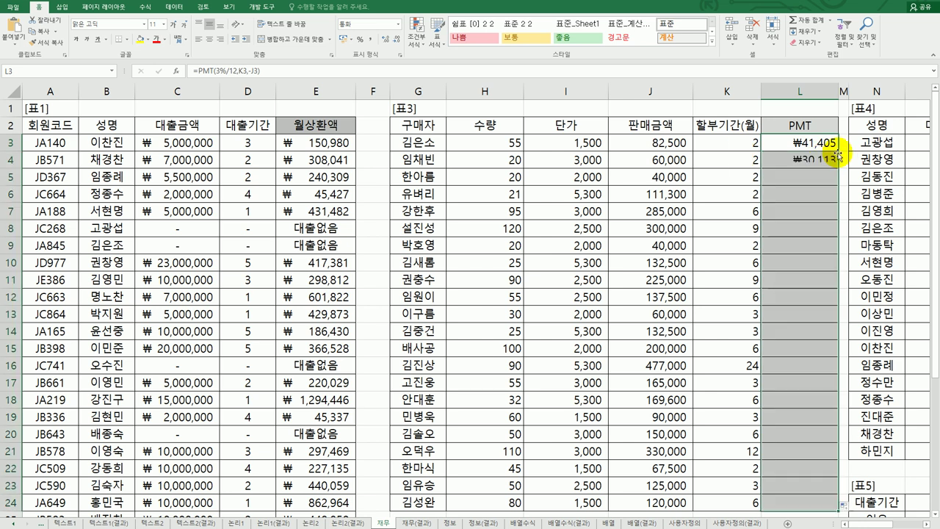
scroll(824, 358, down, 2)
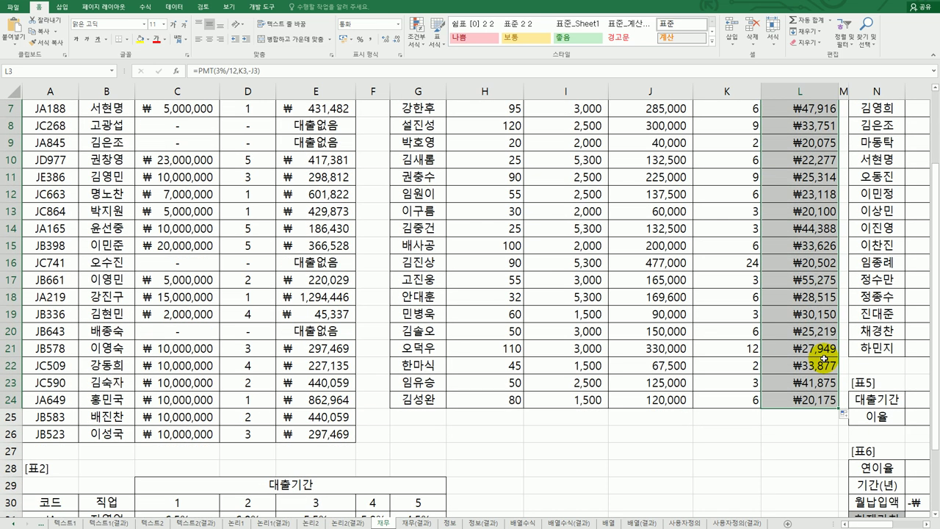
scroll(824, 359, up, 2)
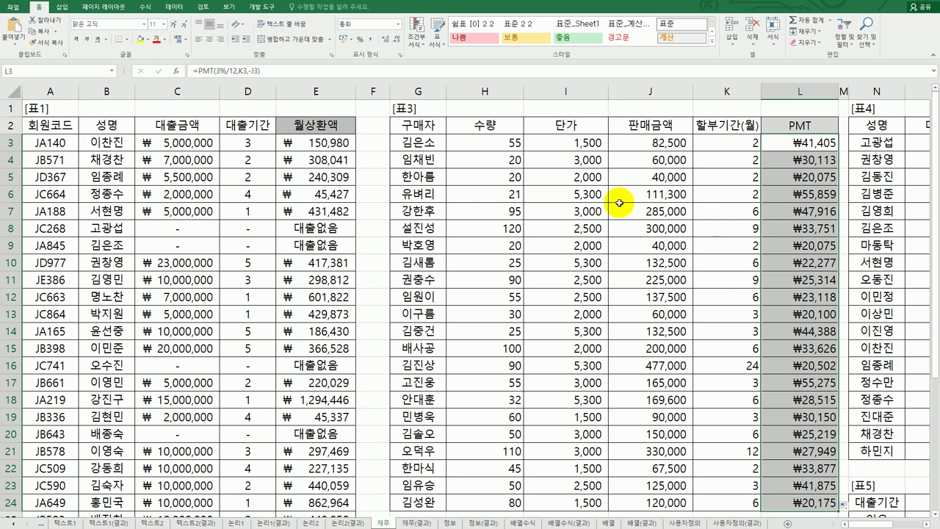
click(672, 163)
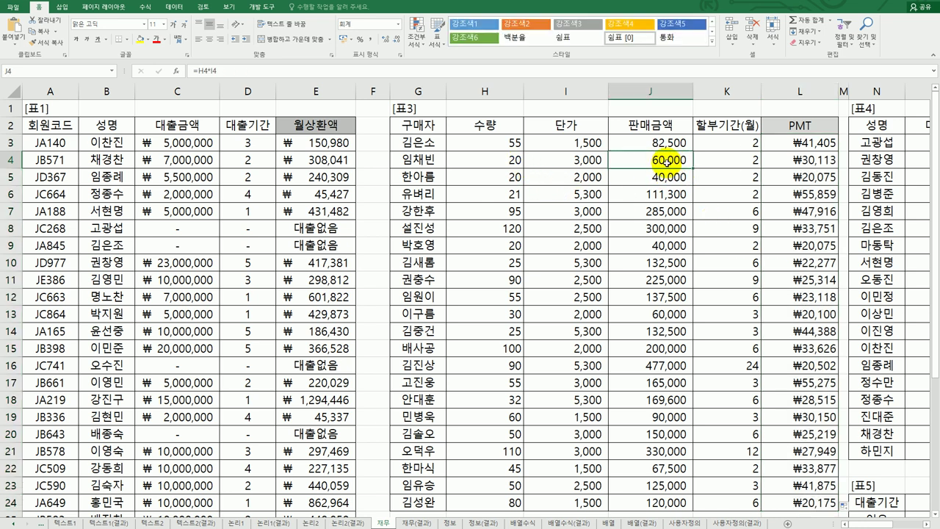
click(753, 161)
click(803, 159)
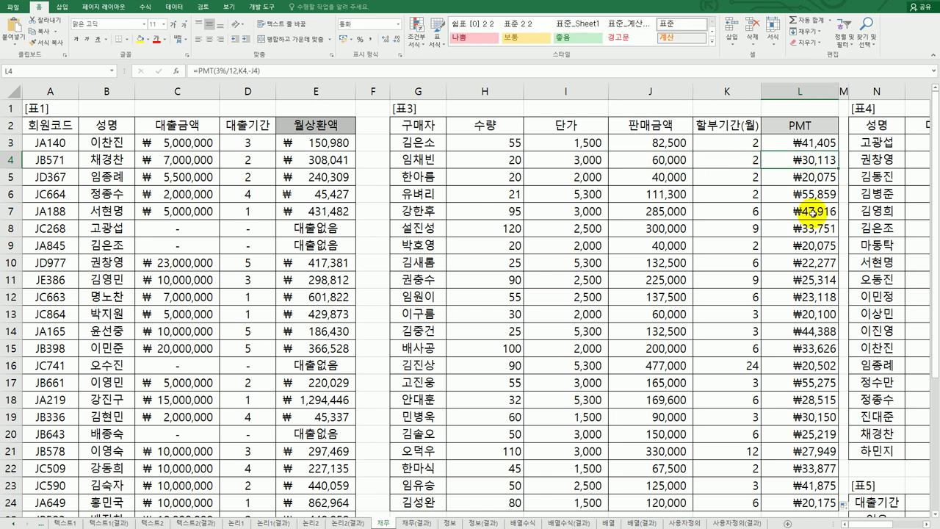
- Wrap the PMT formula in L3 of 표3 in a ROUNDDOWN function
click(821, 142)
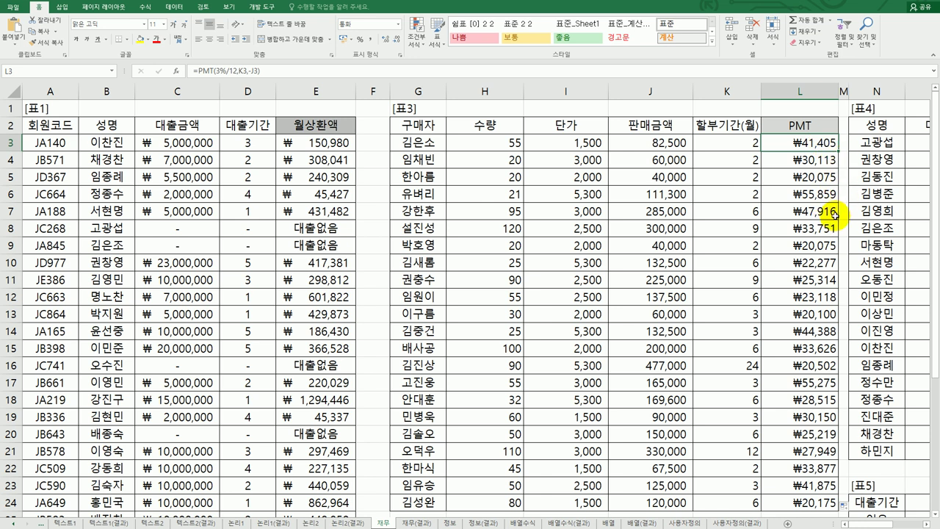
double_click(814, 143)
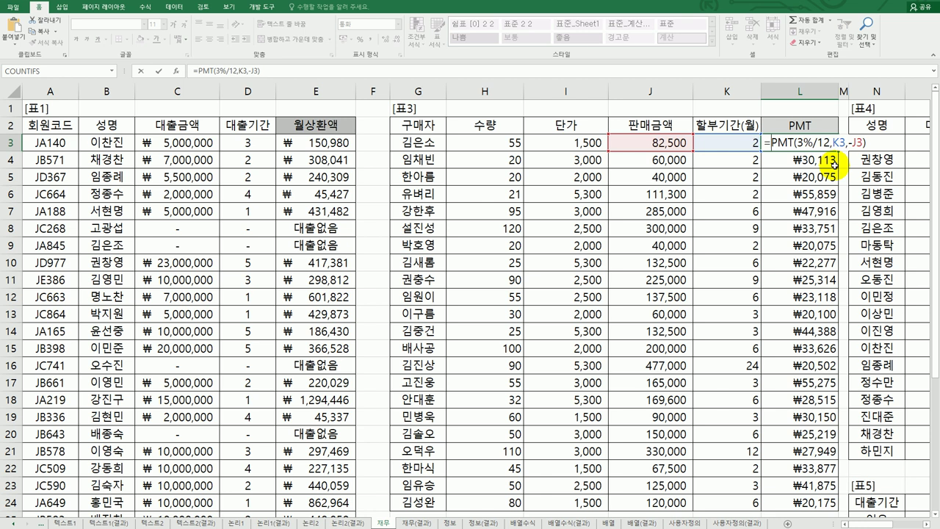
text(roun)
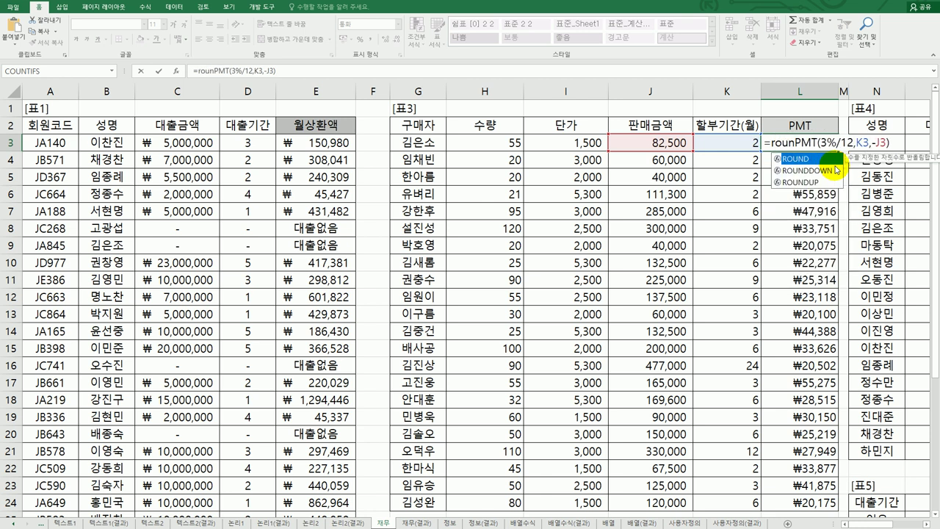
double_click(834, 171)
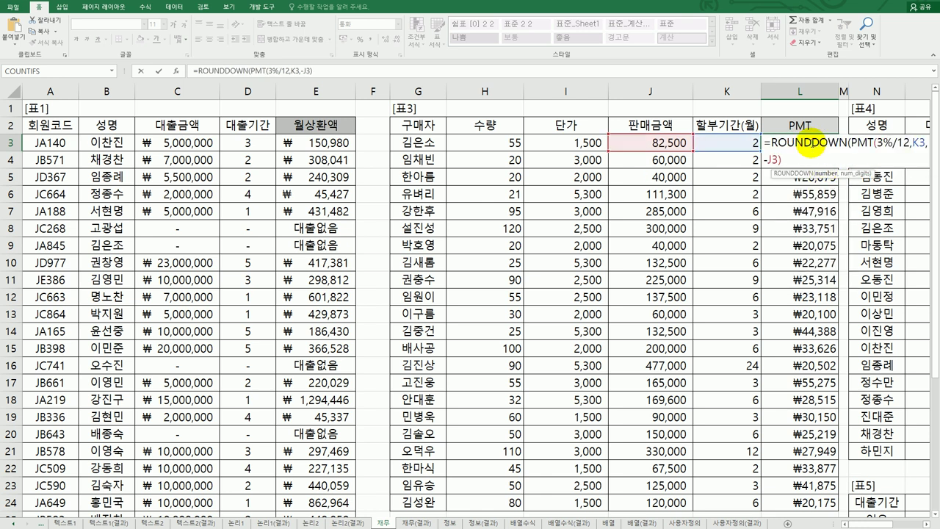
click(811, 142)
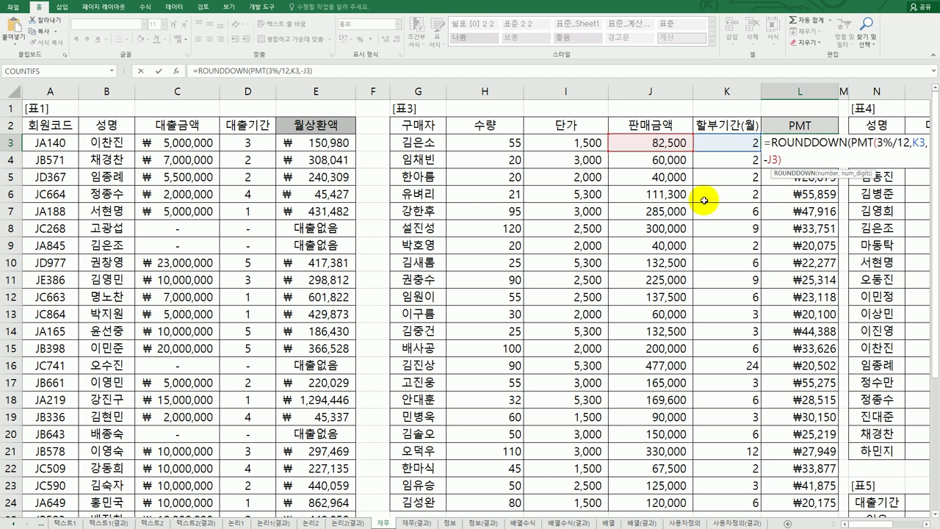
- Set ROUNDDOWN's Num_digits to -1, apply the formula to L3, and fill it down 표3's PMT column
click(178, 74)
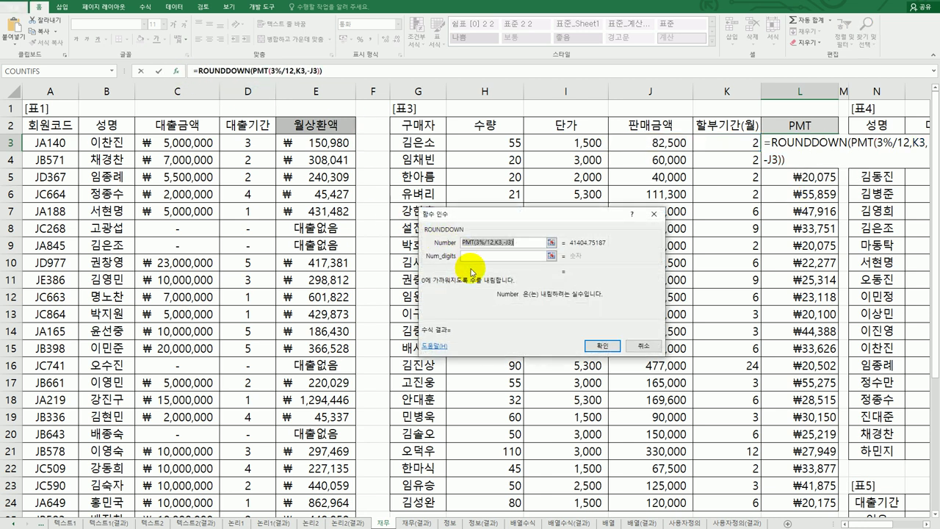
click(481, 253)
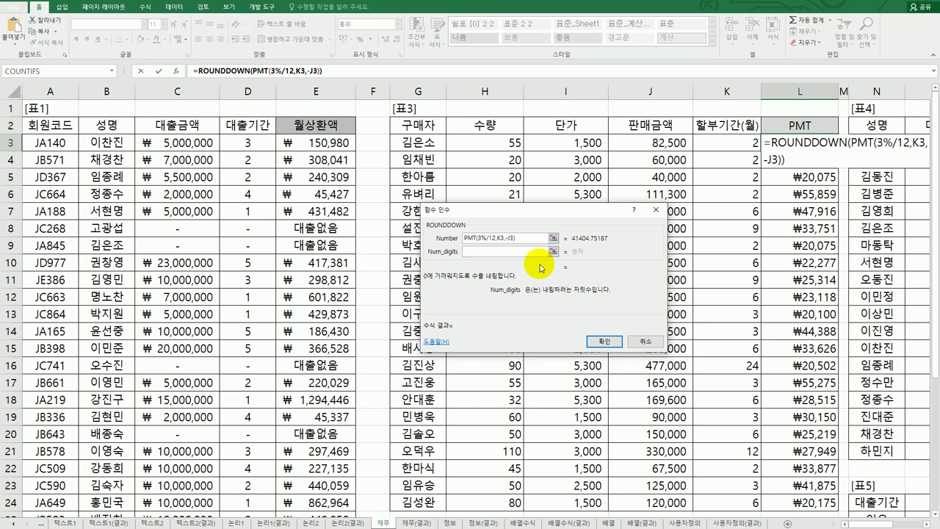
text(-1)
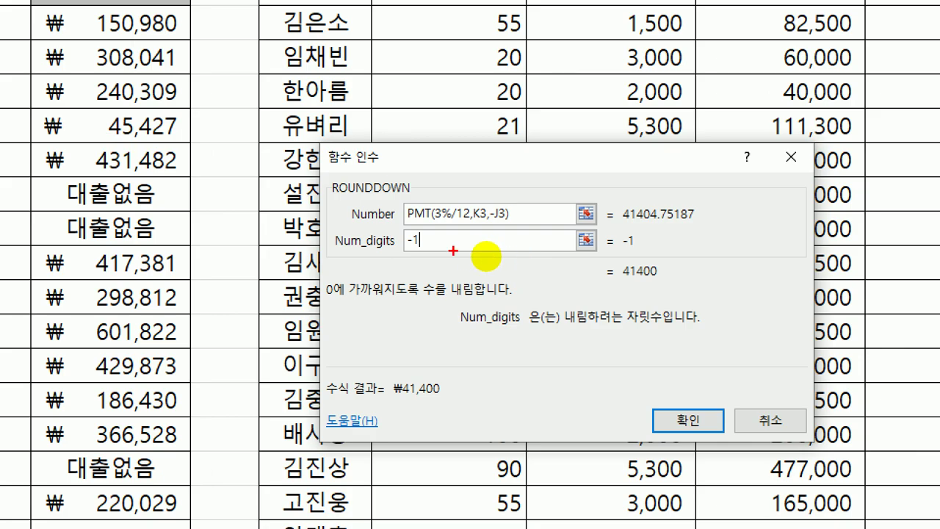
mouse_move(469, 258)
mouse_down()
mouse_move(478, 258)
mouse_move(460, 246)
mouse_move(473, 261)
mouse_up()
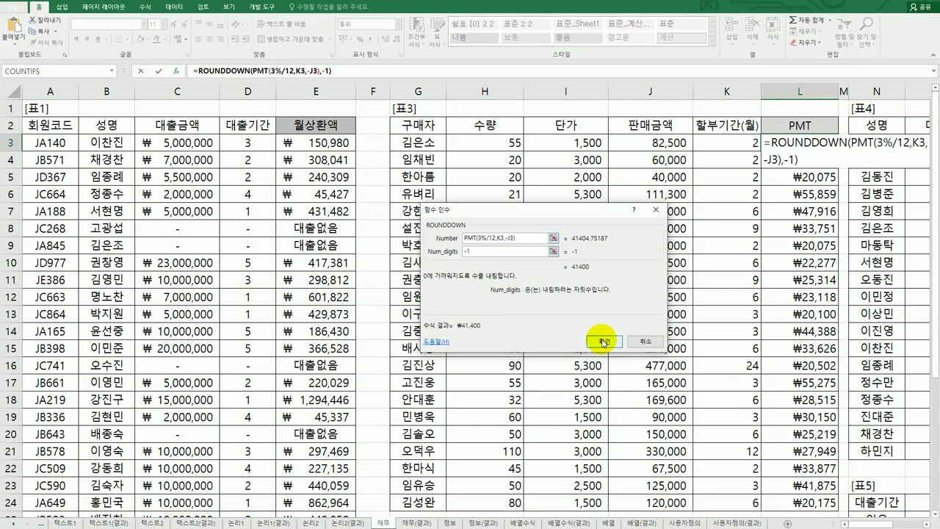
click(602, 342)
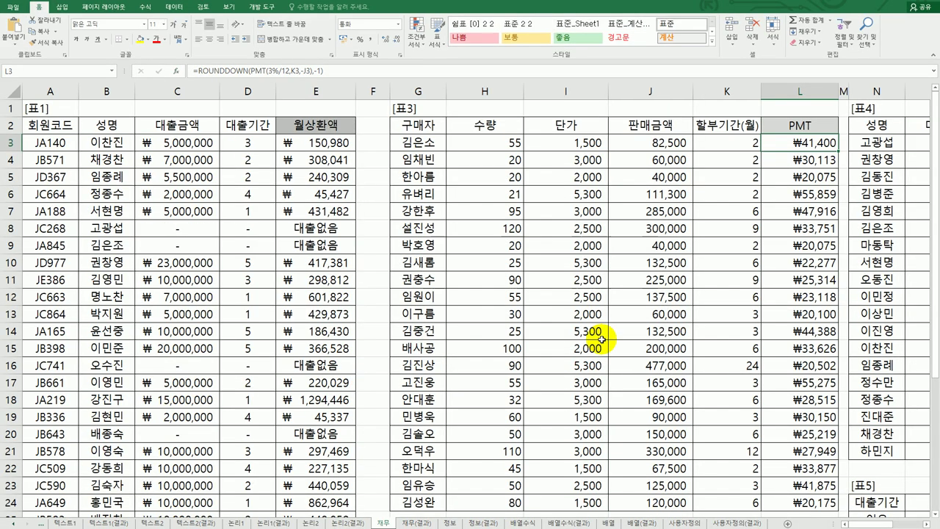
double_click(837, 150)
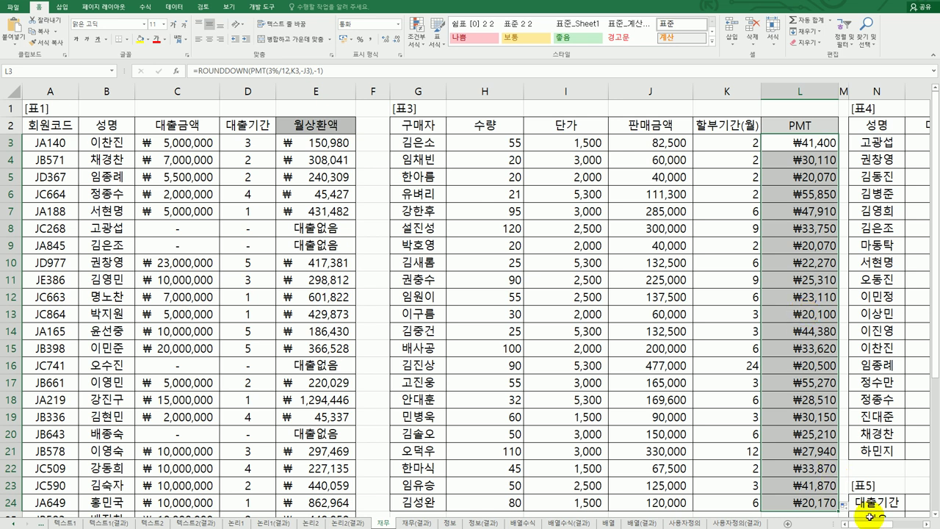
- Examine 표4's 대출기간 and 대출금액 columns and 표5's 대출기간 and 이율 rows
drag(870, 523, 923, 514)
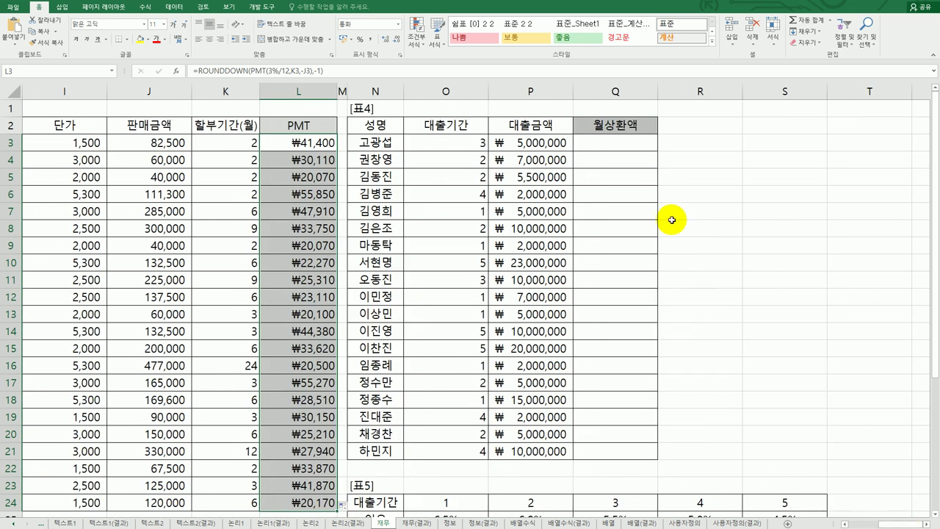
click(638, 145)
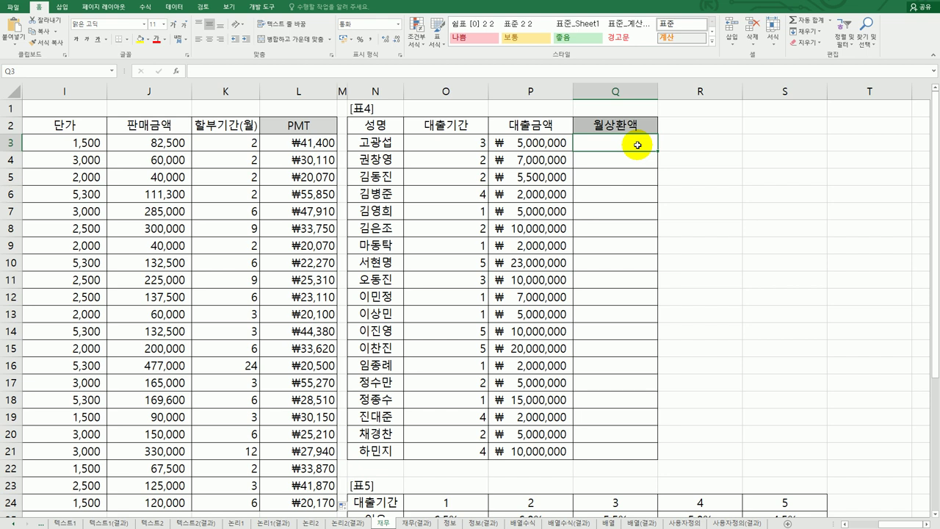
scroll(637, 144, down, 2)
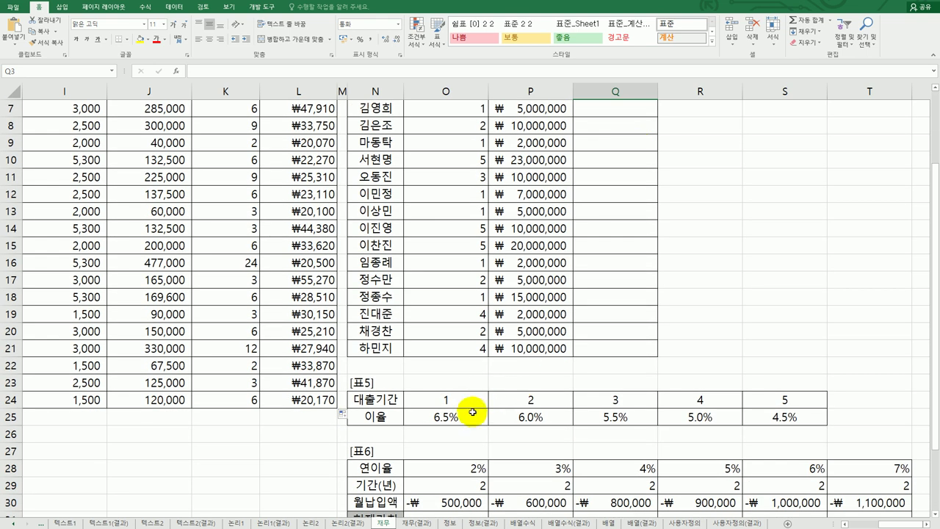
click(474, 416)
drag(507, 414, 753, 416)
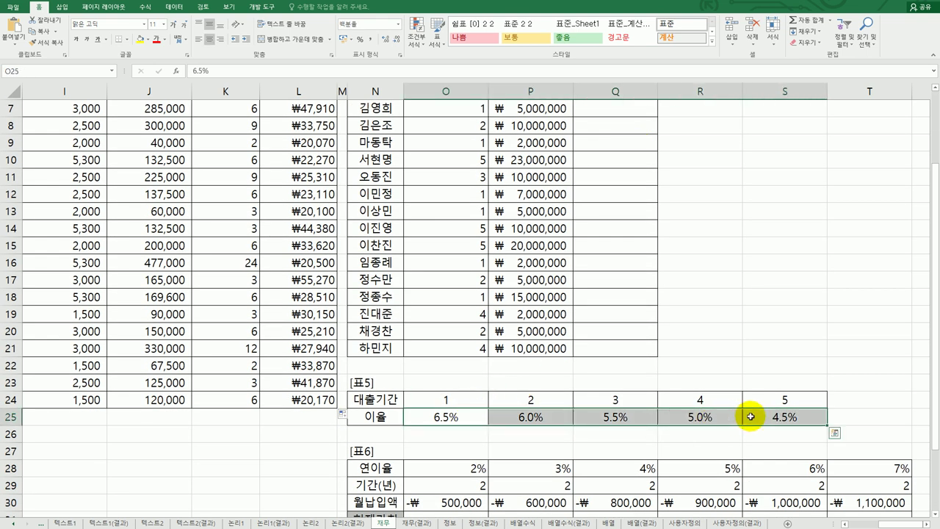
scroll(733, 405, up, 2)
click(464, 142)
click(537, 143)
click(618, 145)
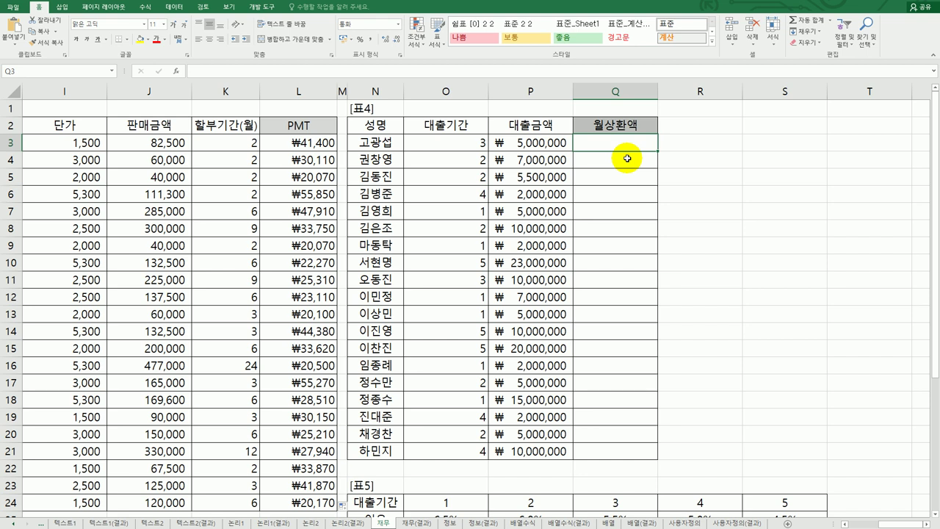
scroll(627, 158, down, 2)
scroll(627, 158, up, 2)
scroll(627, 158, down, 4)
click(440, 297)
drag(529, 304, 780, 314)
scroll(753, 309, up, 1)
scroll(754, 310, up, 3)
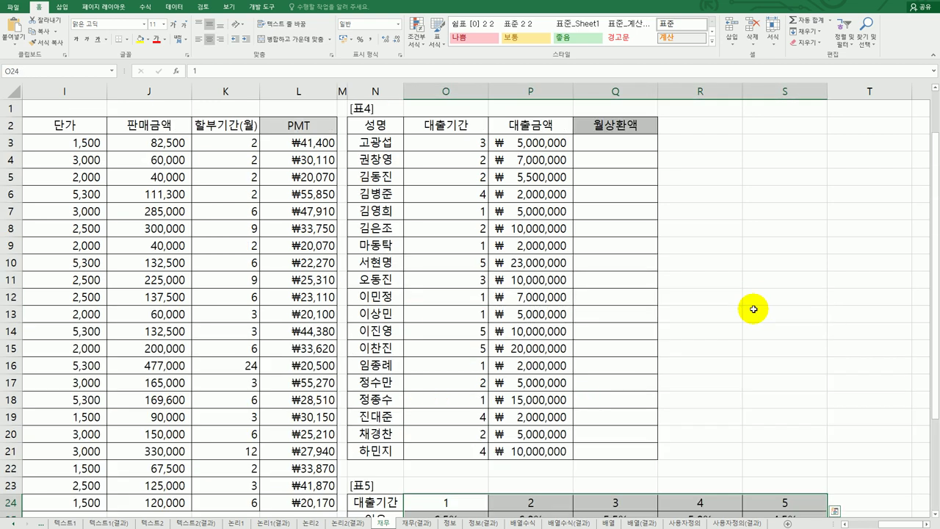
- Start an HLOOKUP formula in Q3 of 표4's 월상환액 column with Lookup_value O3
click(624, 143)
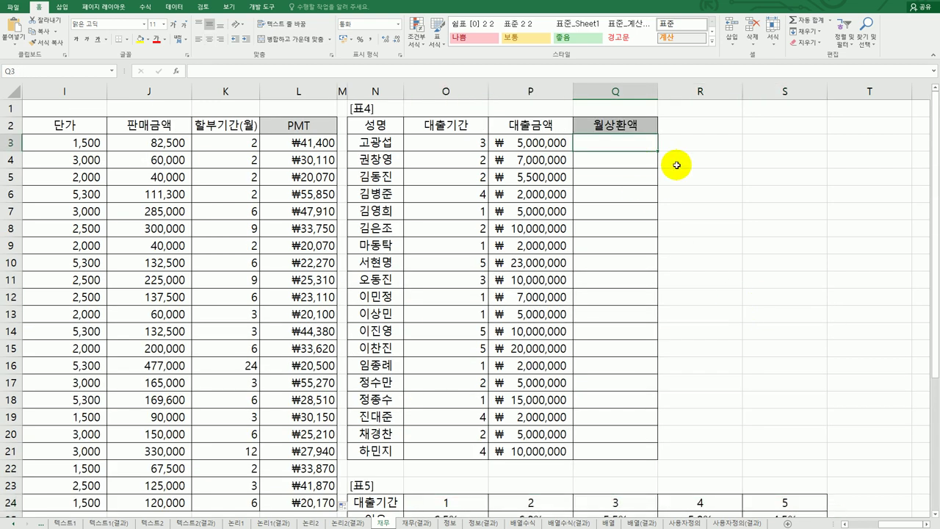
text(=hl)
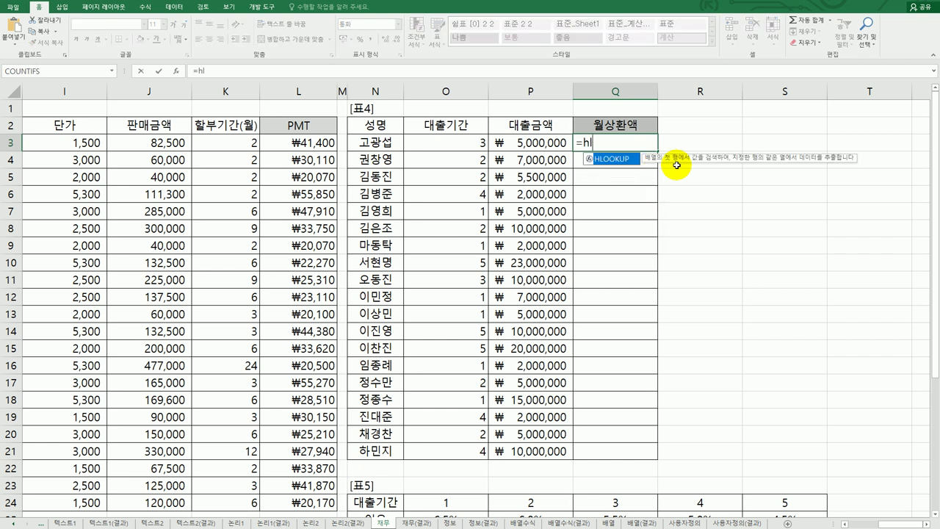
double_click(617, 157)
click(176, 72)
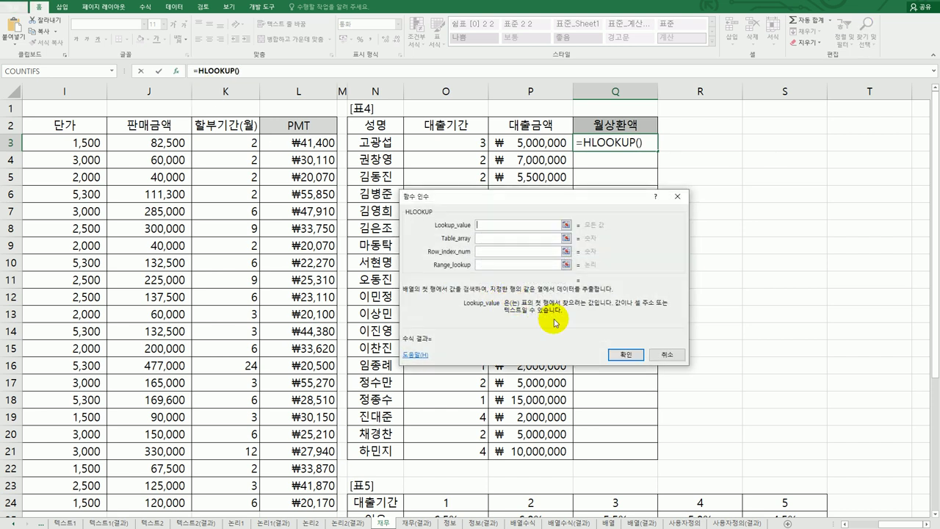
click(443, 143)
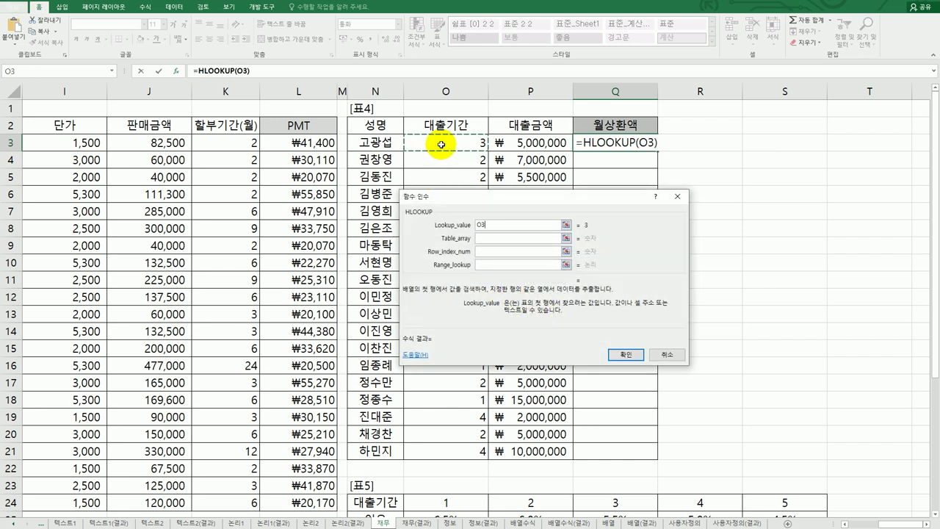
- Set HLOOKUP's Table_array to the absolute range $O$24:$S$25 and Row_index_num to 2, and apply the formula to Q3
click(491, 239)
scroll(489, 249, down, 2)
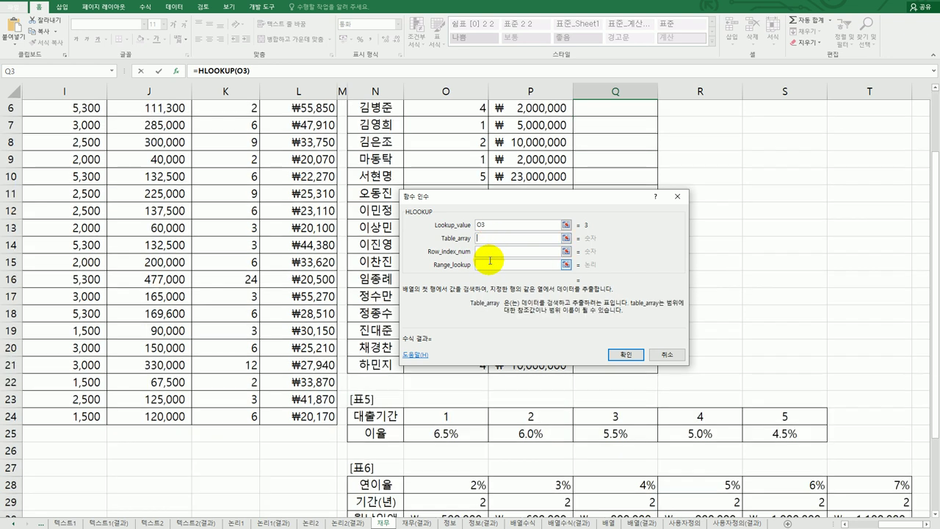
drag(435, 397, 761, 420)
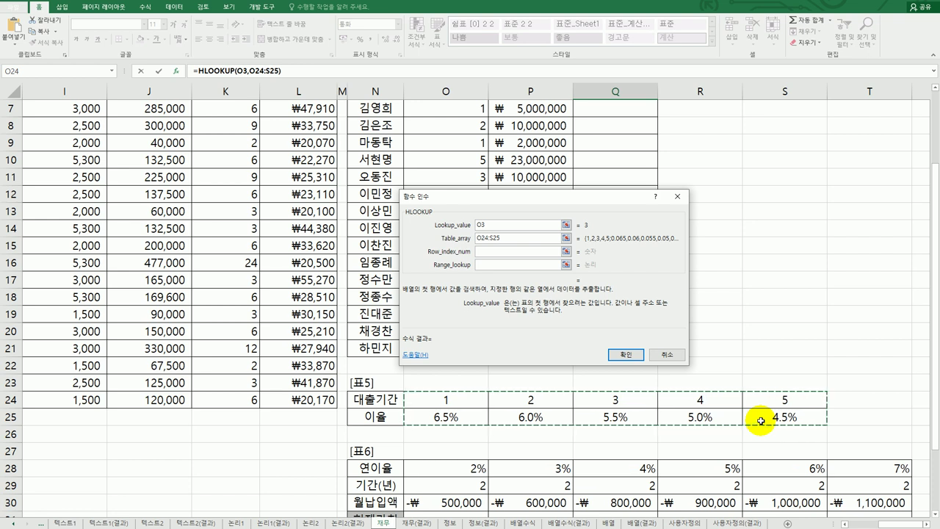
key(F4)
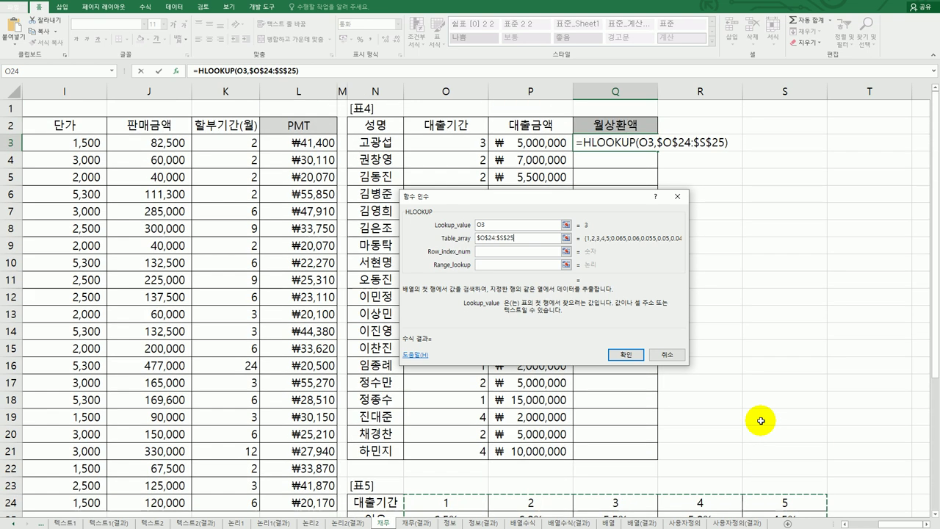
click(488, 252)
text(2)
scroll(487, 324, down, 2)
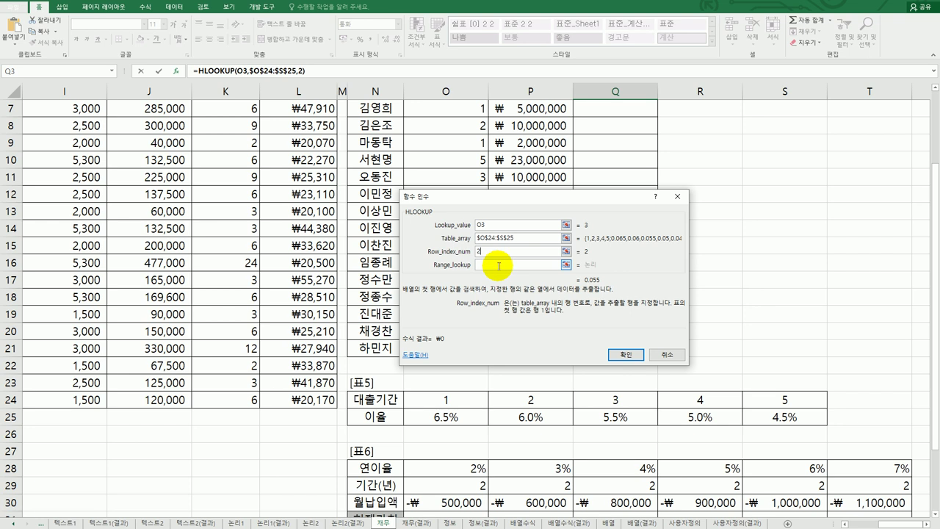
drag(509, 200, 626, 185)
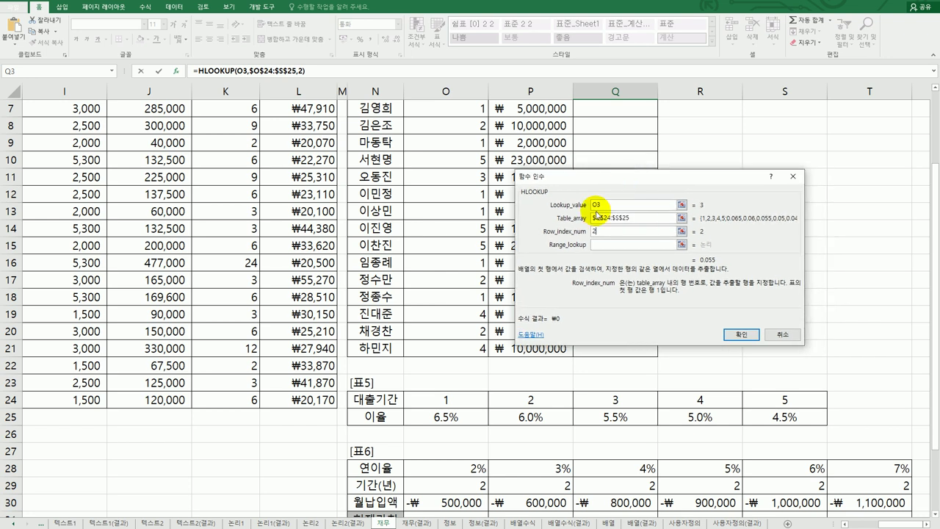
click(742, 335)
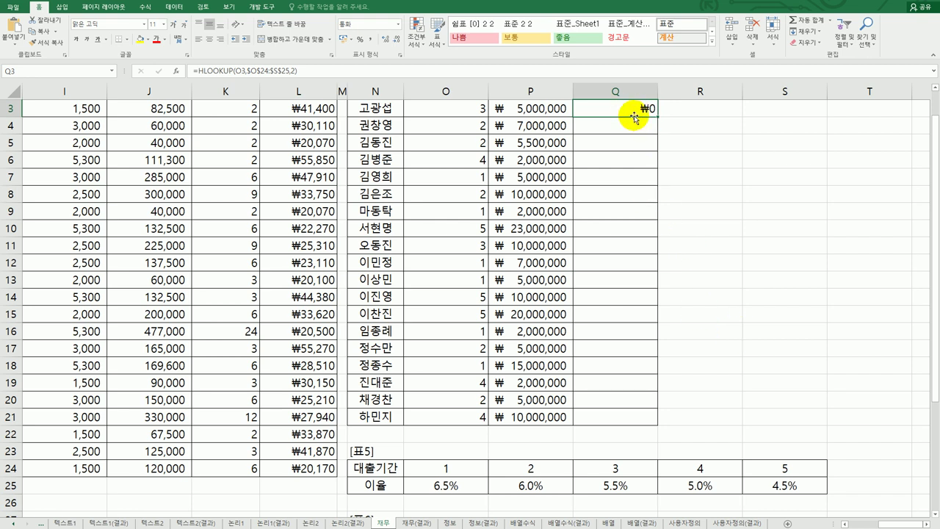
- Check Q3's lookup by comparing the 대출기간 in O3 with the matching 이율 in 표5
scroll(630, 126, up, 1)
click(476, 141)
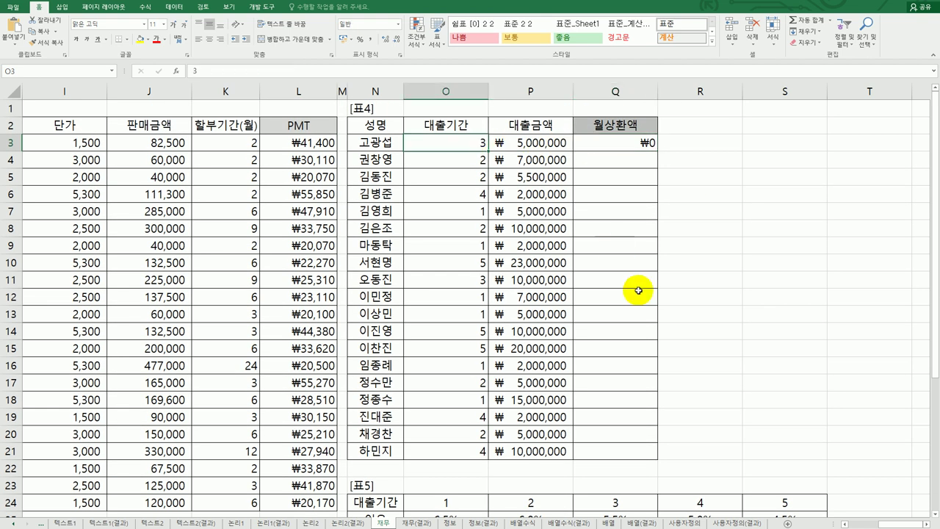
scroll(638, 291, down, 4)
click(638, 320)
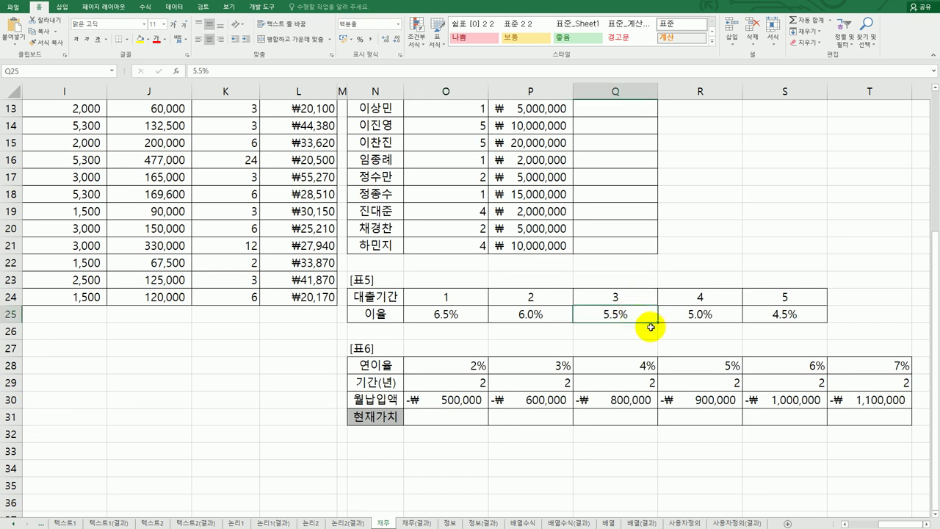
scroll(639, 321, up, 4)
click(645, 142)
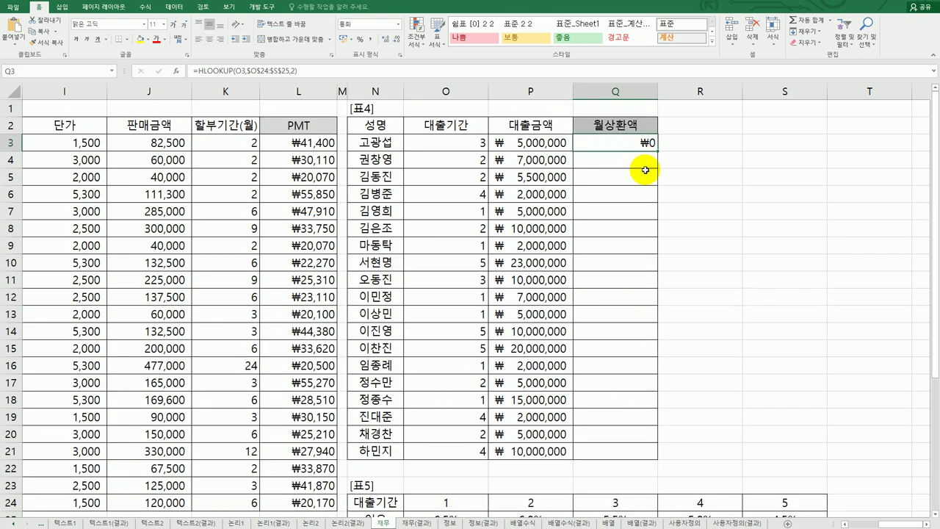
- Preview Q3's value as a percentage with one decimal place and discard the format change
right_click(633, 141)
click(682, 311)
click(587, 267)
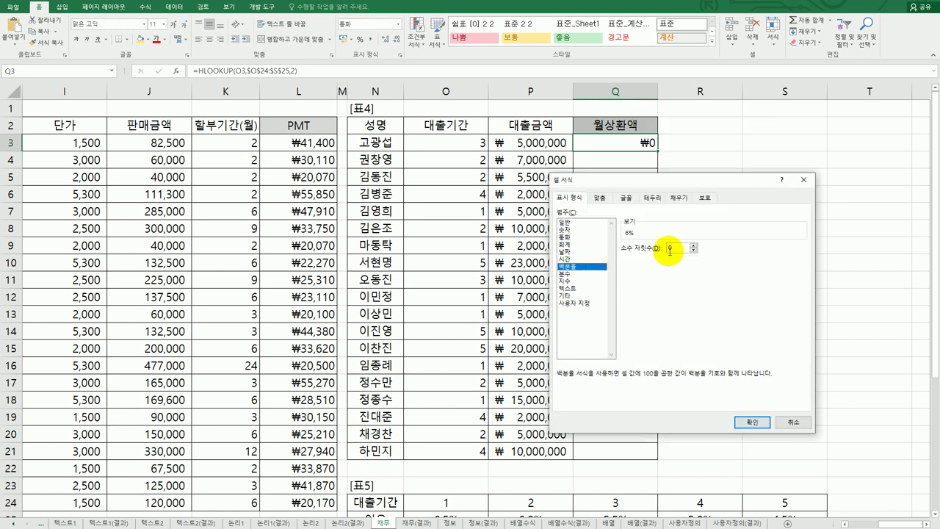
click(693, 246)
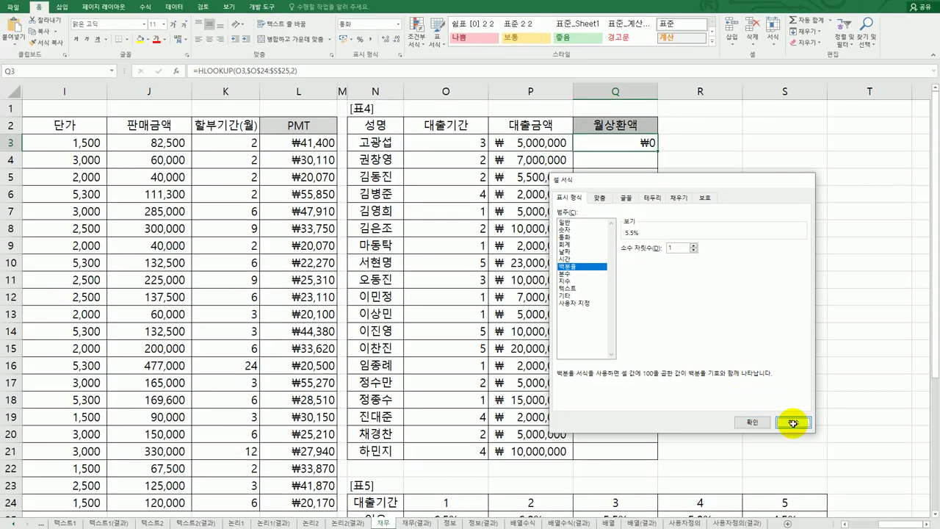
click(793, 423)
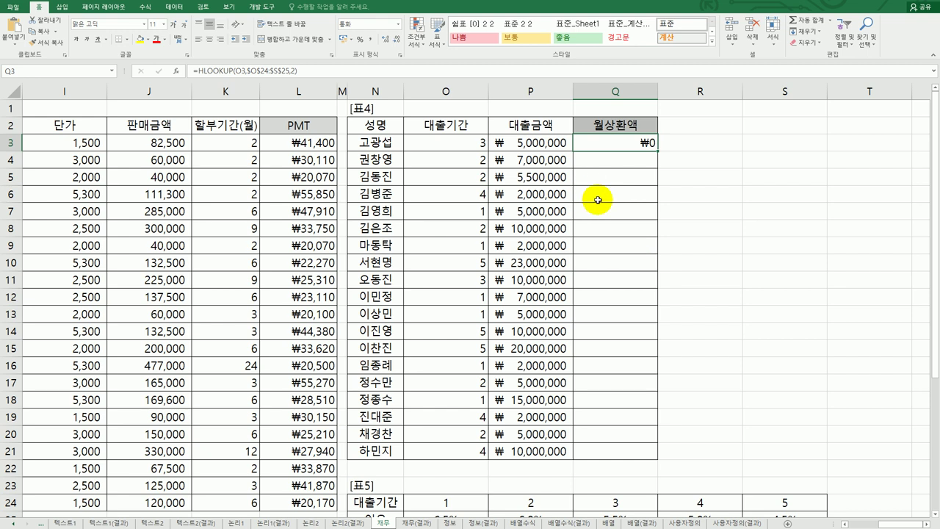
- Wrap the HLOOKUP formula in Q3 of 표4 in a PMT function and open its arguments
double_click(653, 142)
click(585, 142)
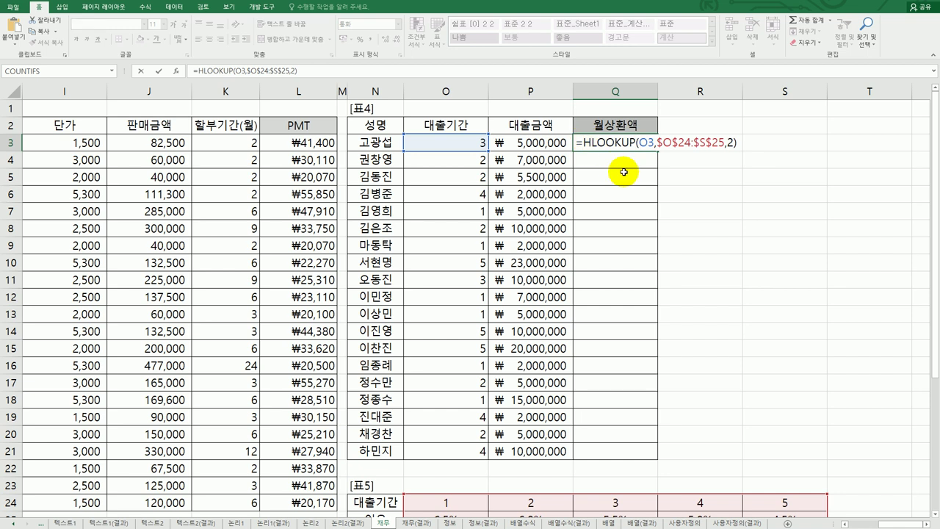
text(pm)
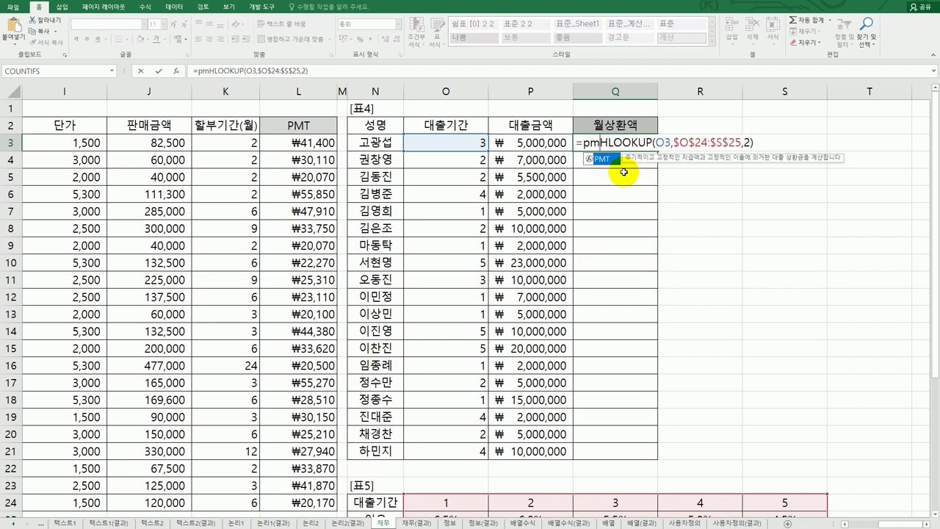
double_click(614, 161)
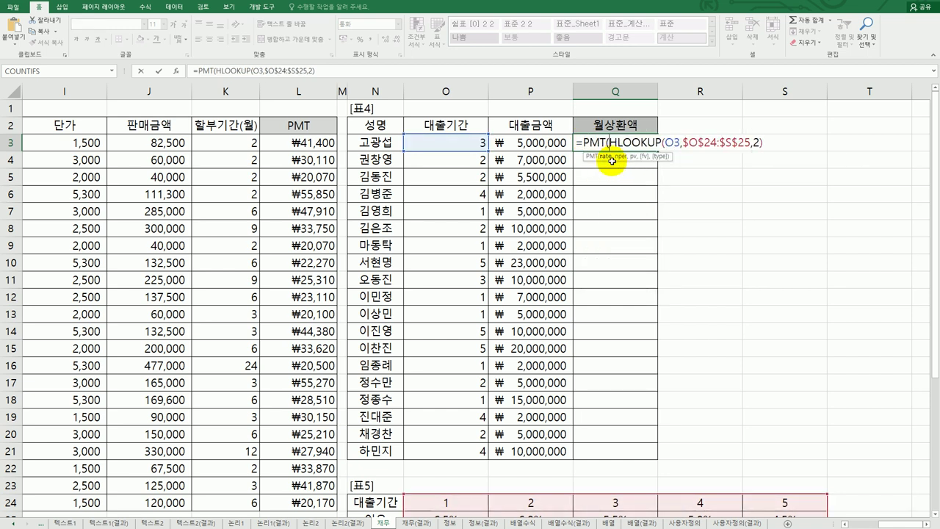
click(176, 71)
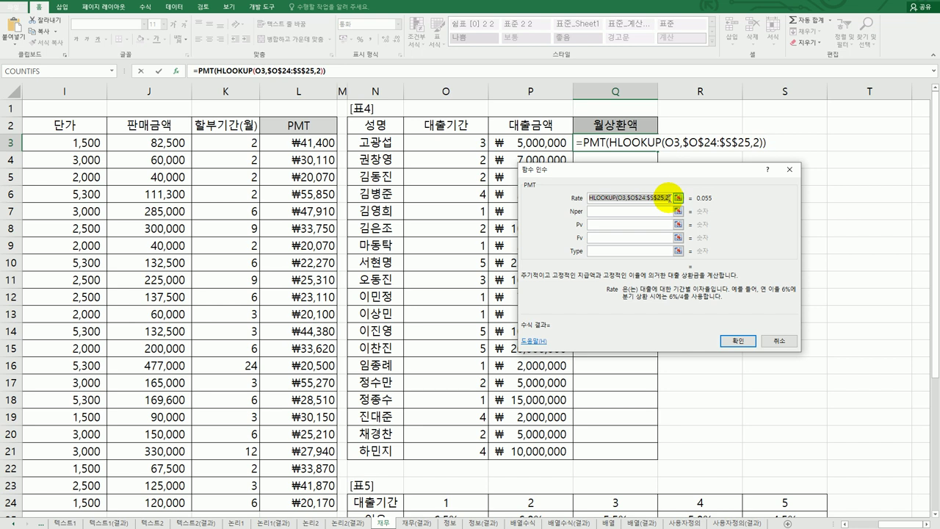
- Divide PMT's Rate, the HLOOKUP result, by 12 and set Nper to O3*12
click(671, 199)
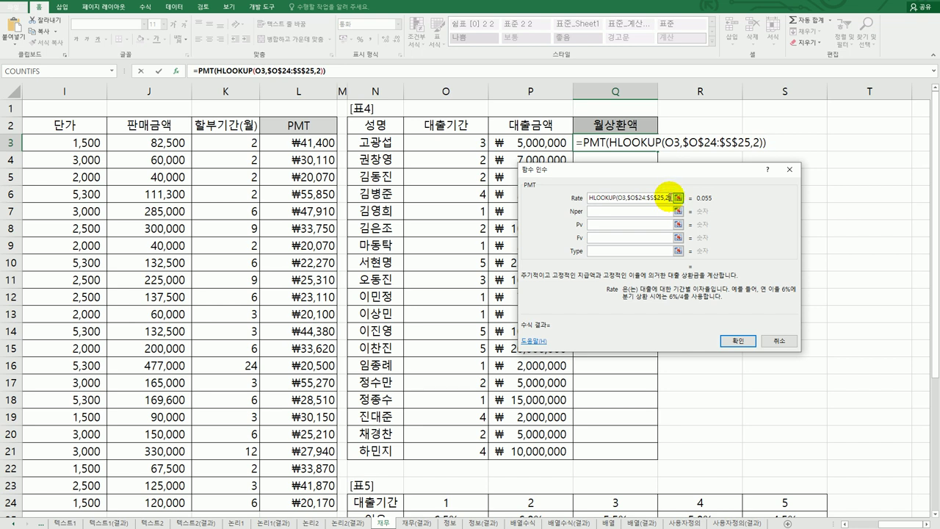
text(/12)
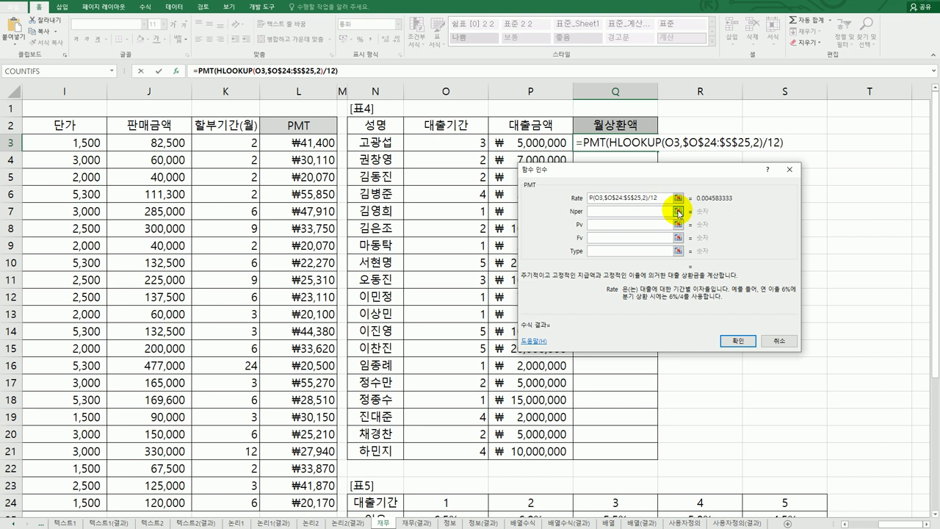
click(654, 211)
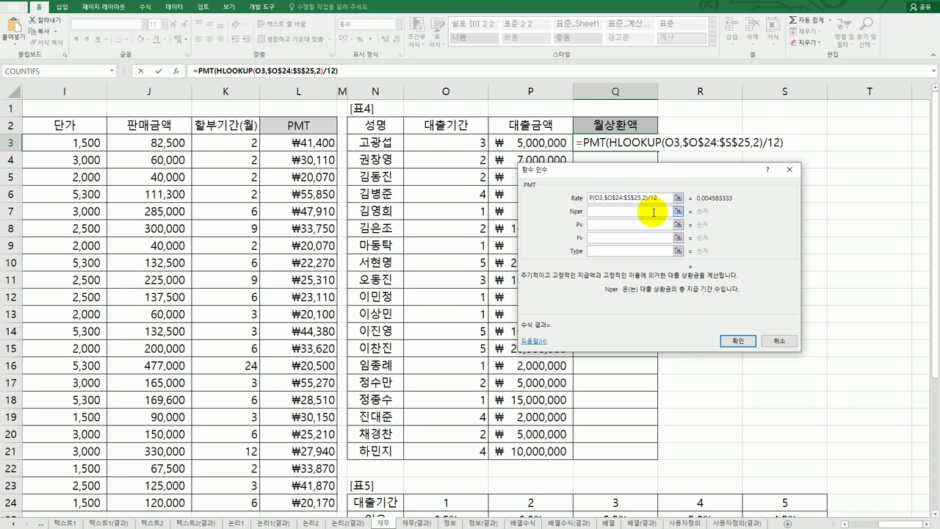
click(474, 144)
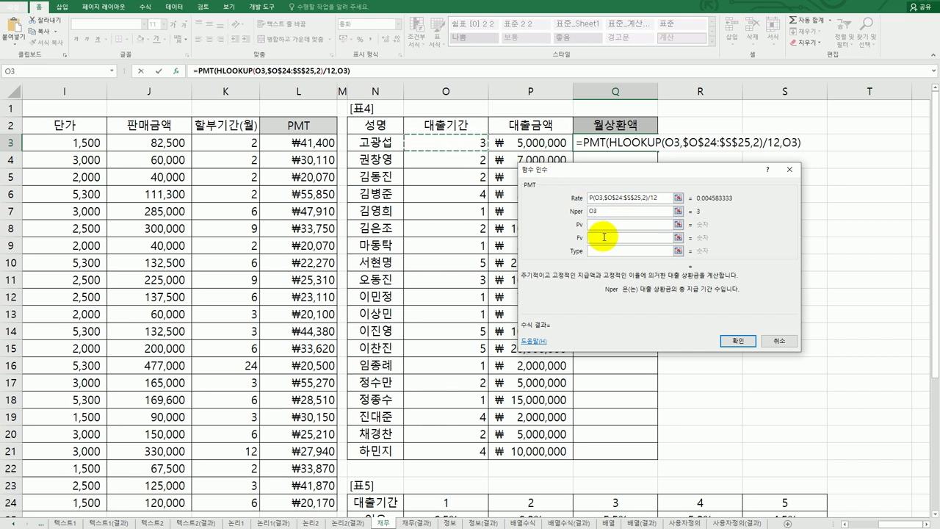
text(*12)
- Set PMT's Pv to -P3, apply the formula to Q3, and fill it down 표4's 월상환액 column
click(609, 225)
text(-)
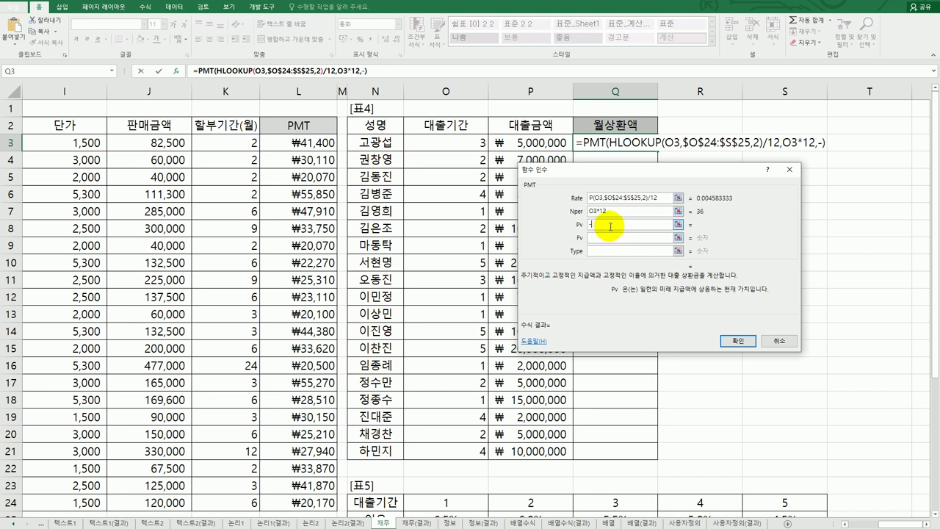
click(551, 145)
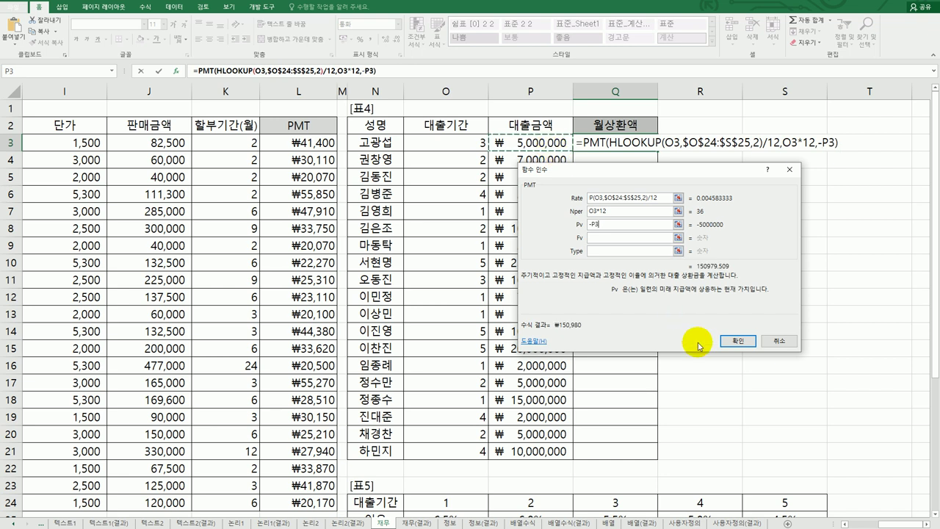
click(736, 340)
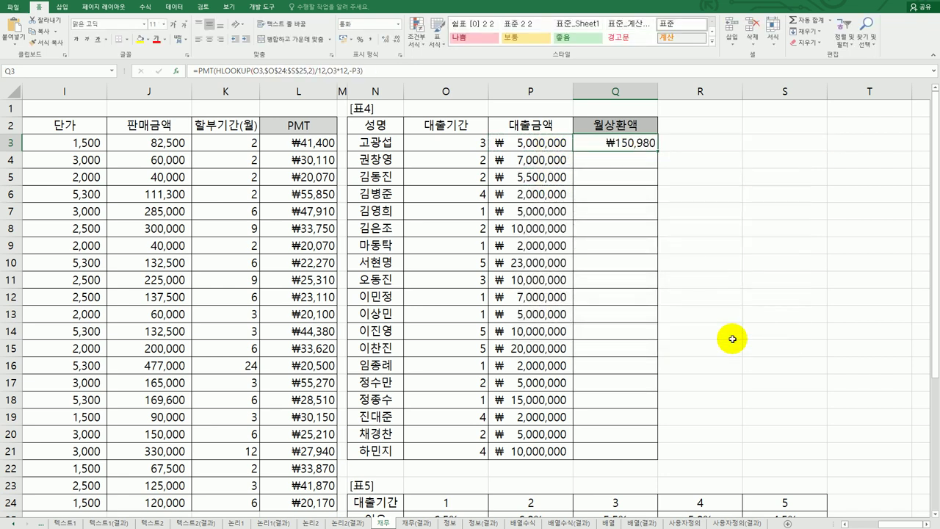
double_click(658, 150)
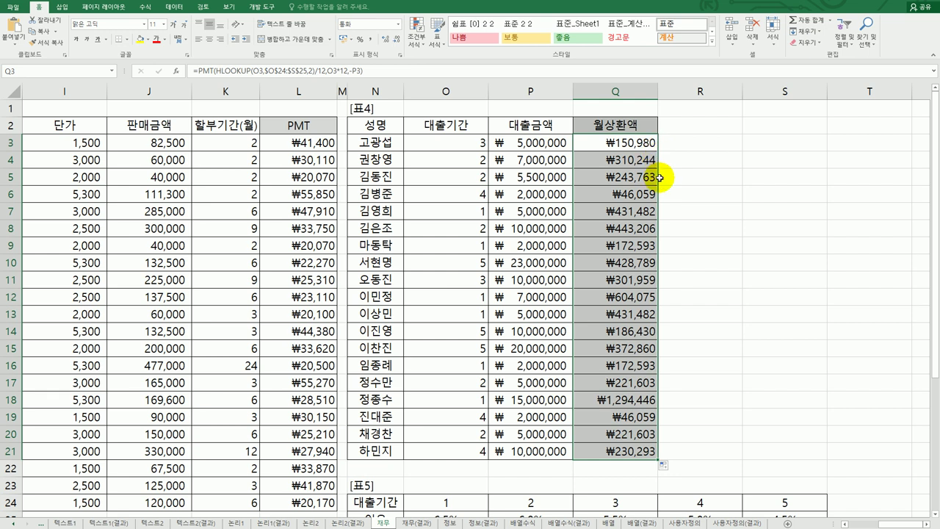
scroll(664, 245, down, 4)
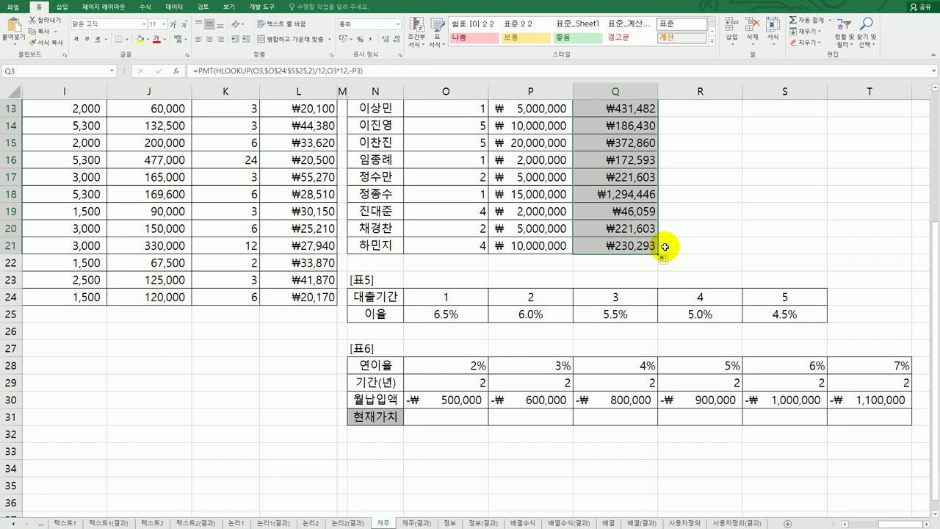
- Start a PV function in O31, the first 현재가치 cell of 표6, and open its arguments
click(484, 412)
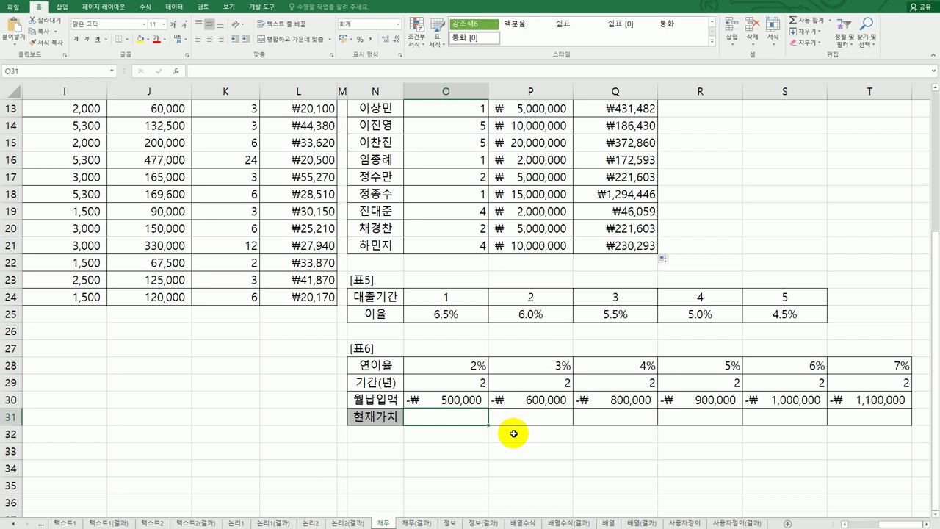
click(457, 382)
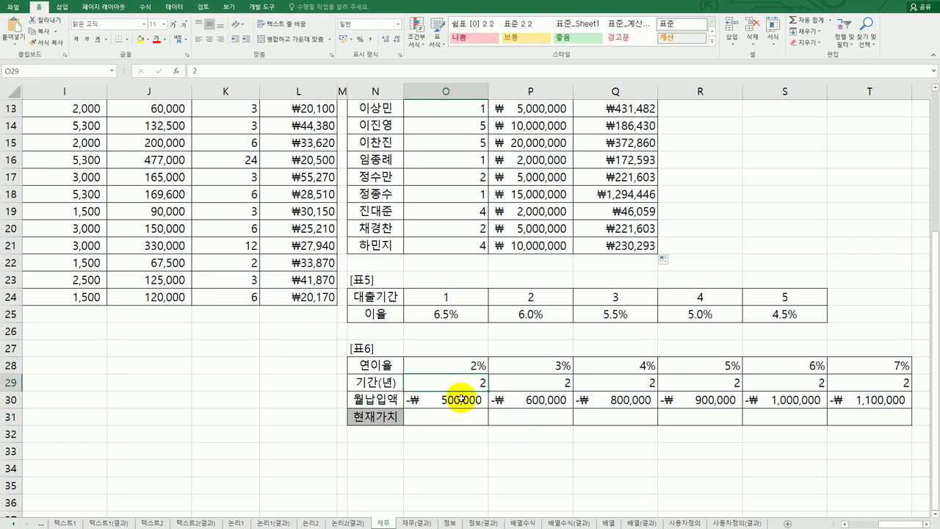
click(459, 399)
click(463, 420)
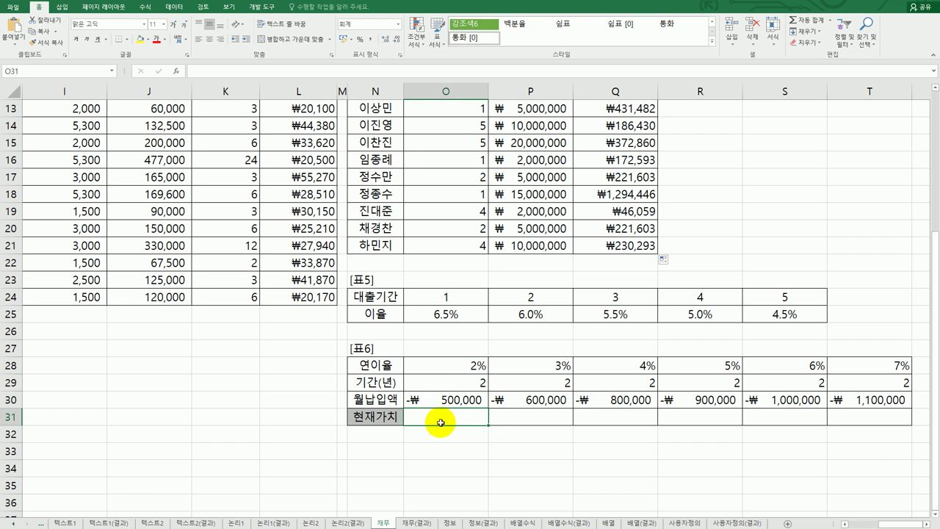
text(=pv)
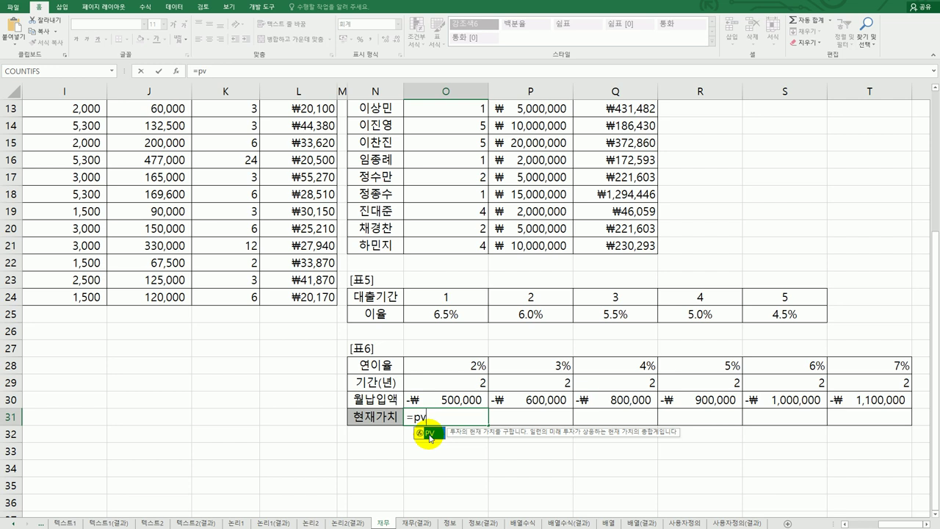
double_click(429, 435)
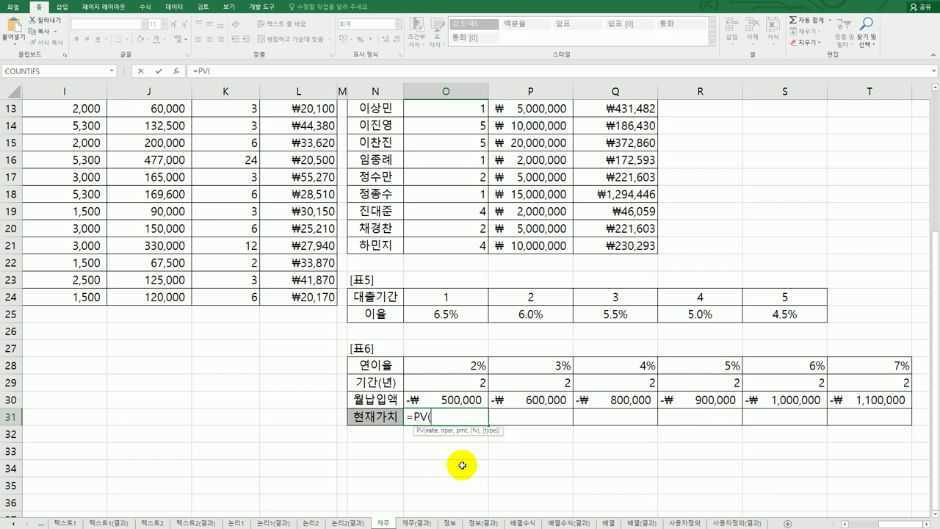
click(177, 72)
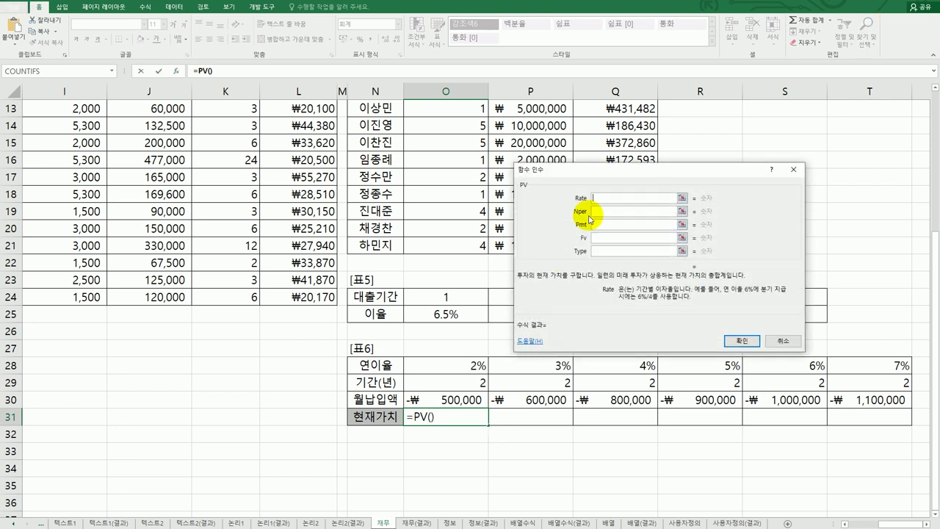
- Set PV's Rate to O28/12, Nper to O29*12 and Pmt to O30, and apply the formula to O31
click(470, 367)
text(/12)
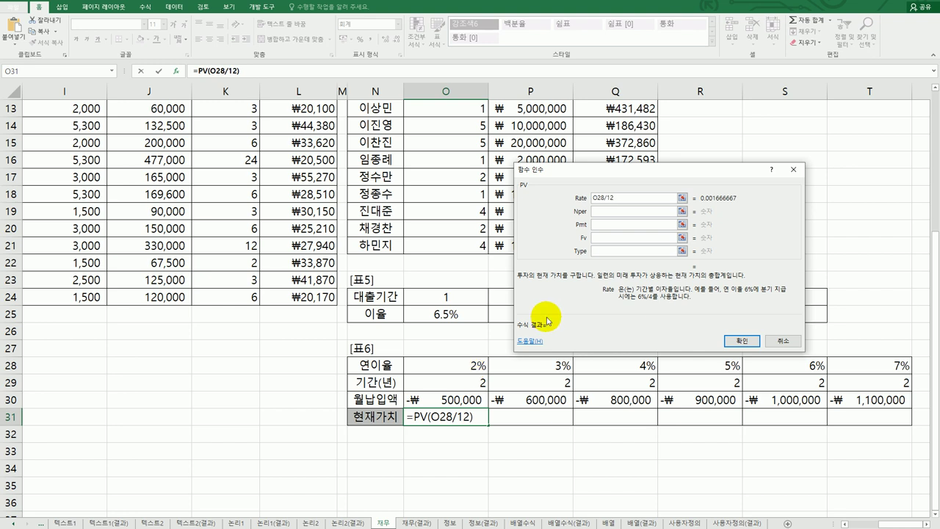
click(628, 211)
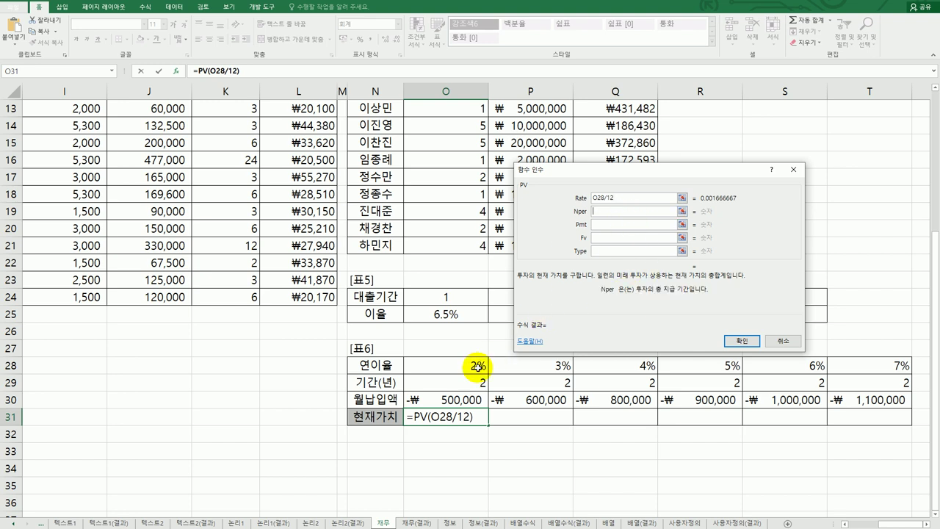
click(474, 383)
text(*12)
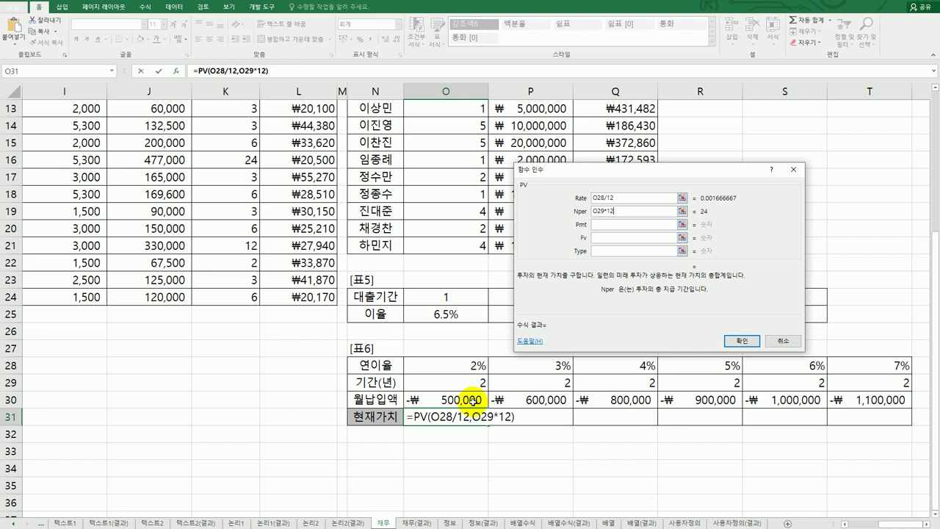
click(607, 223)
click(460, 392)
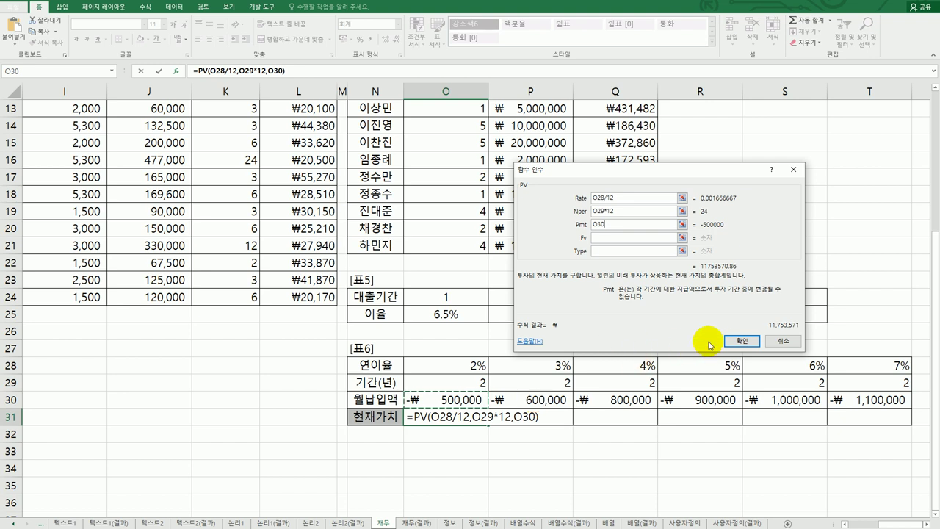
click(737, 342)
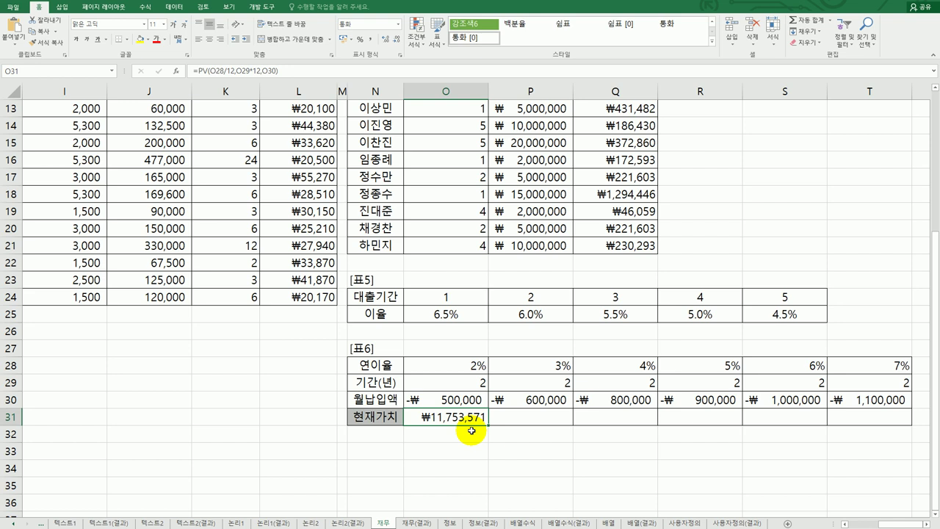
- Wrap O31's PV formula in an IF that tests for >=20000000 and returns "한도초과" when true
double_click(417, 422)
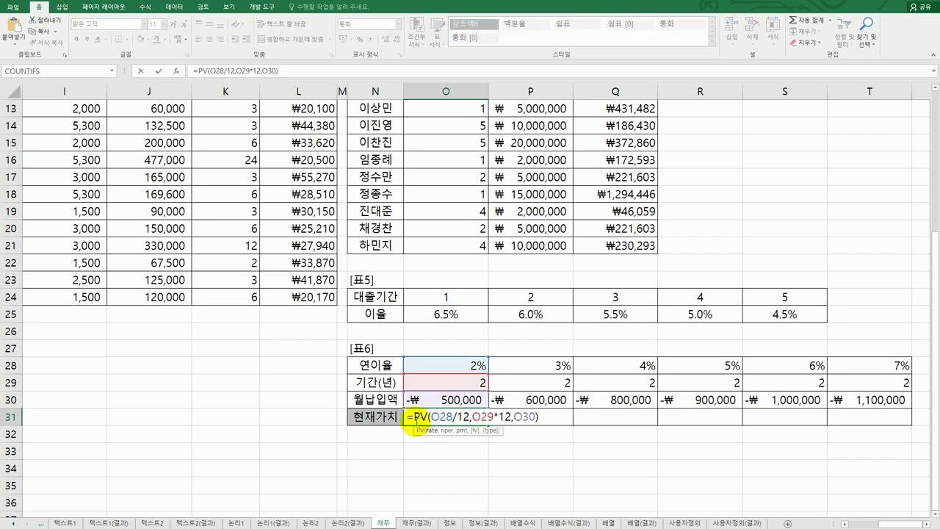
text(if)
key(Tab)
click(553, 417)
text(>=2)
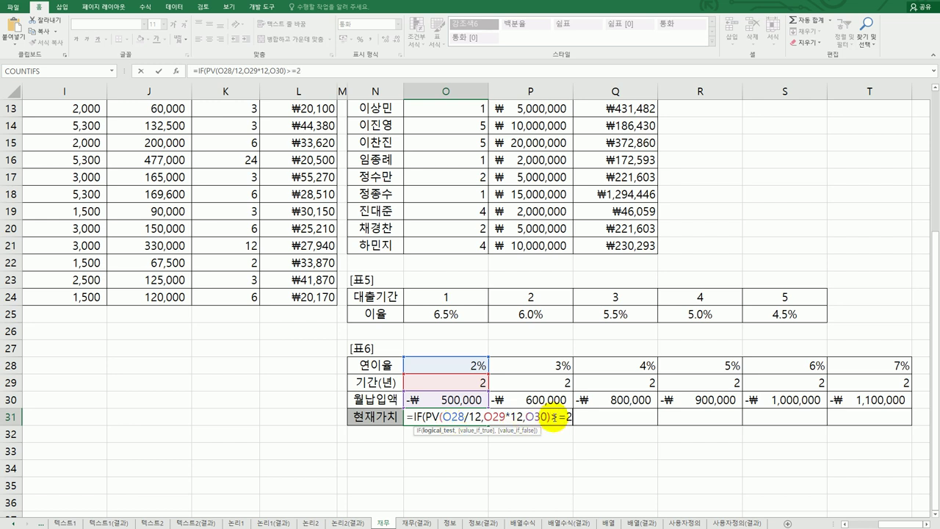
text(0000000)
text(,")
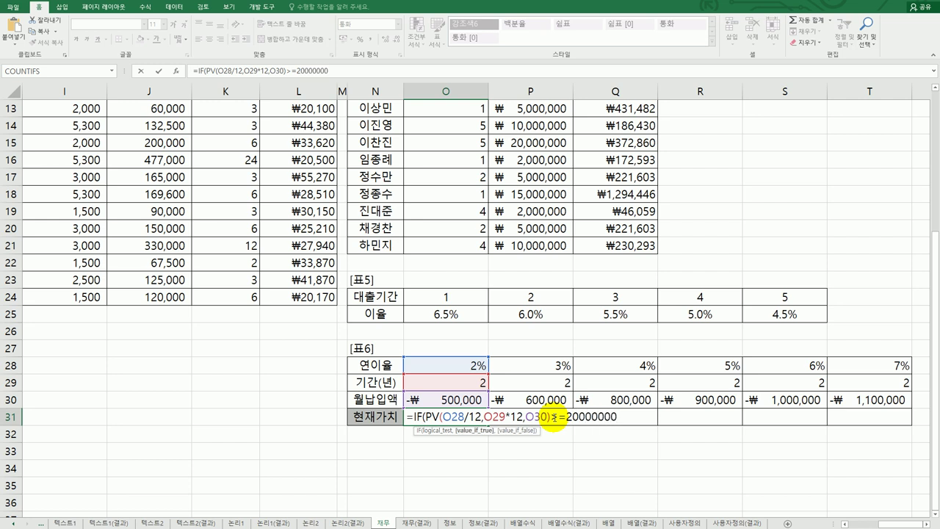
text(도초과",)
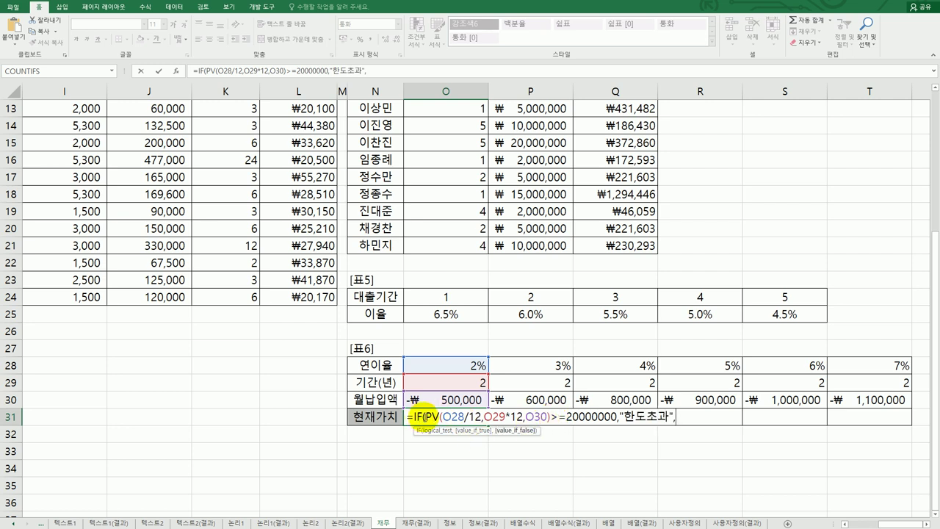
- Copy the PV(O28/12,O29*12,O30) expression into the IF's false value and apply the formula to O31
drag(429, 416, 548, 421)
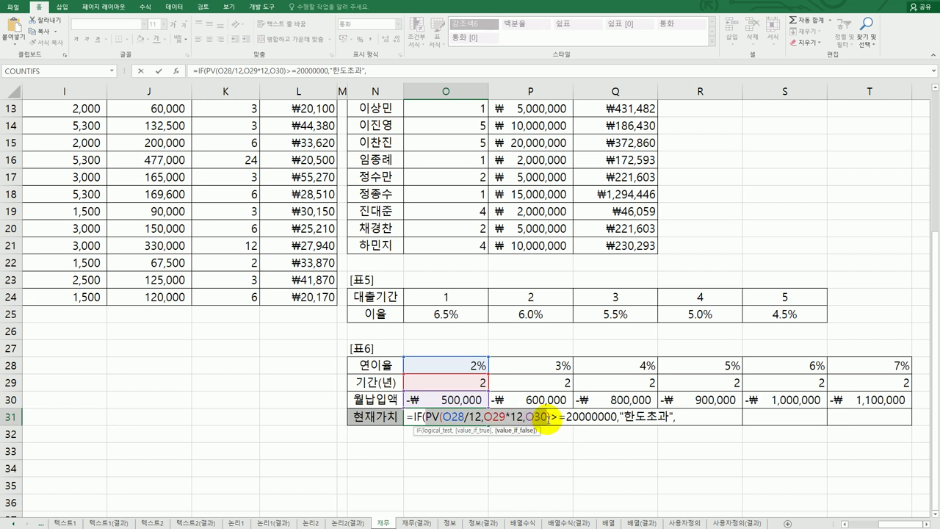
click(597, 419)
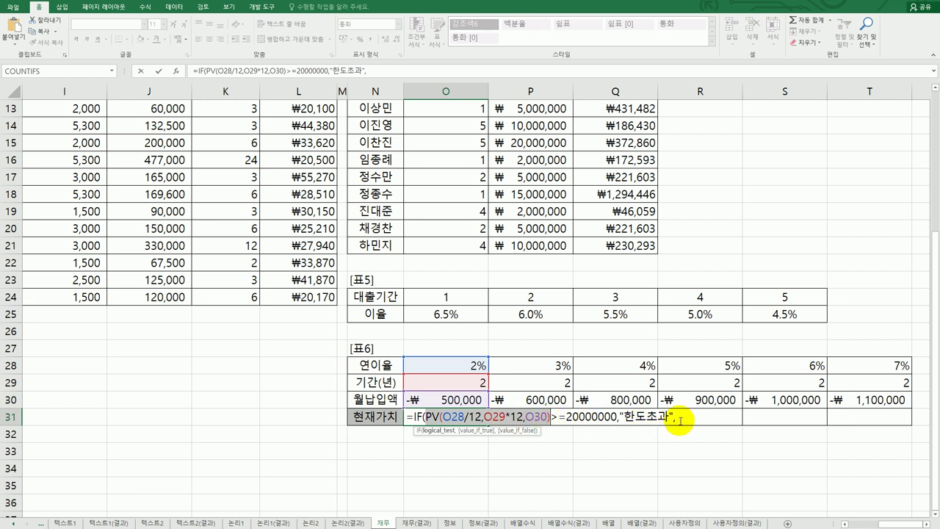
click(676, 416)
key(ctrl+v)
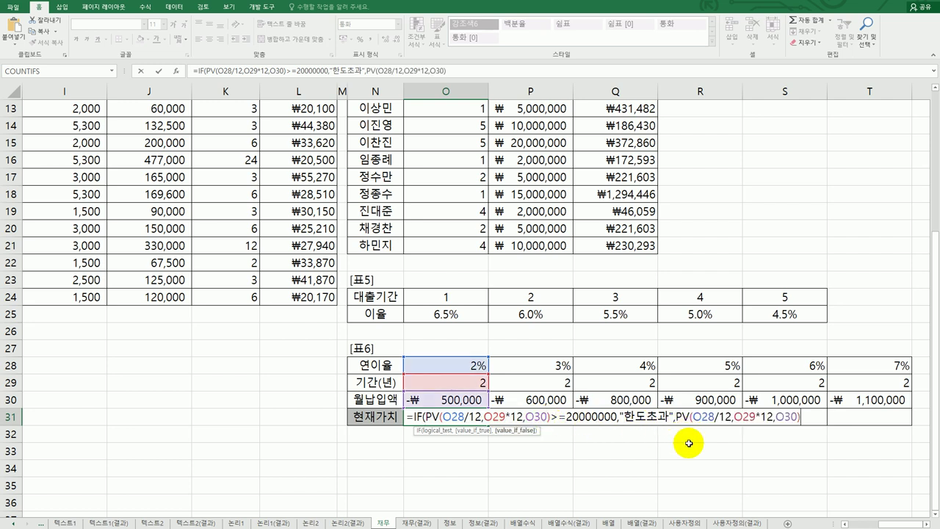
key(Return)
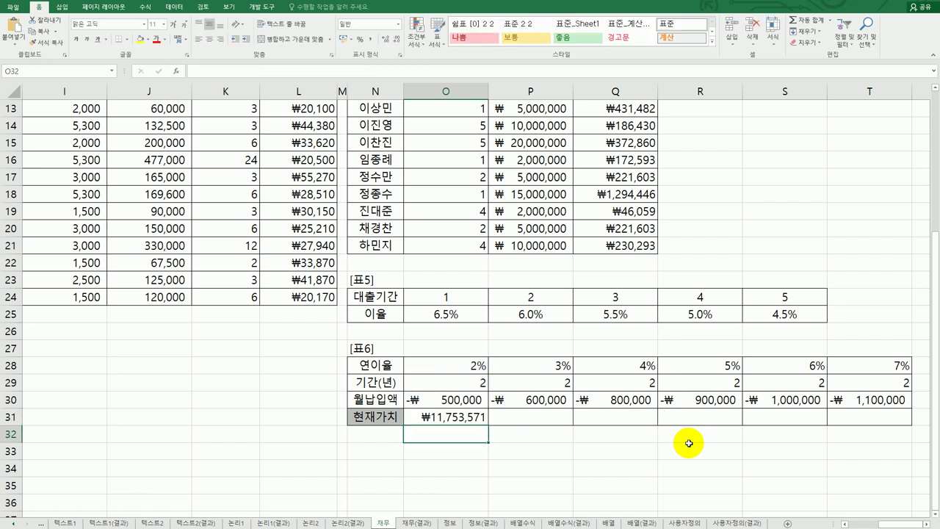
- Fill O31's IF formula across 표6's 현재가치 row to T31
click(483, 419)
drag(487, 426, 866, 421)
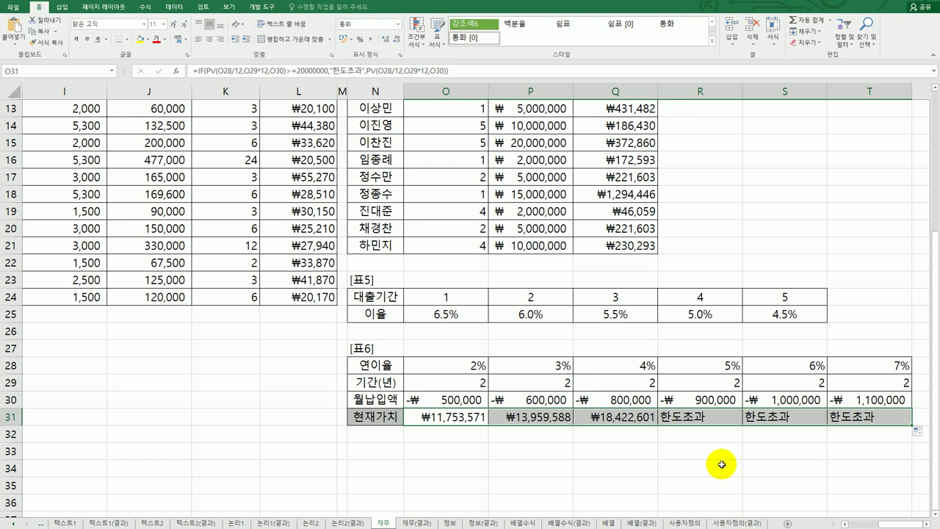
click(712, 419)
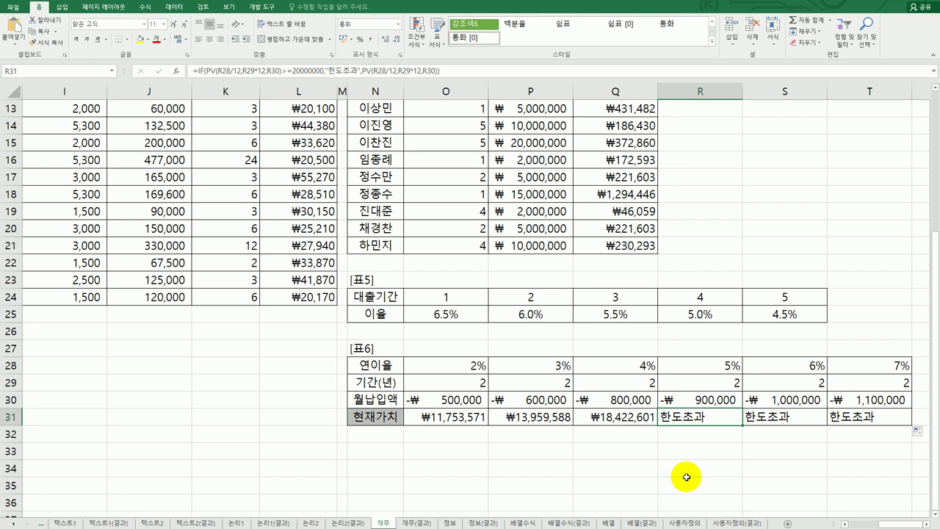
- Reopen O31's formula and insert a ROUND function around the PV expression in the IF's false value
click(478, 419)
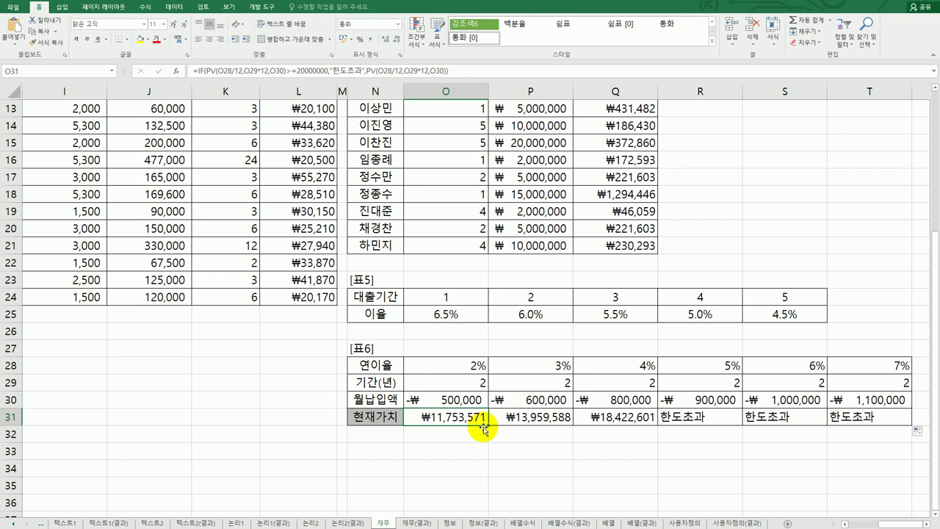
double_click(463, 419)
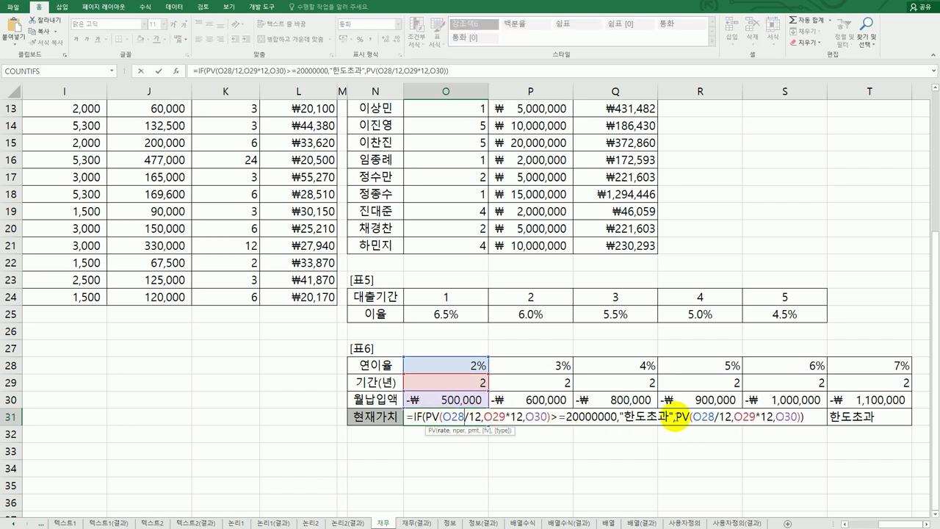
click(676, 417)
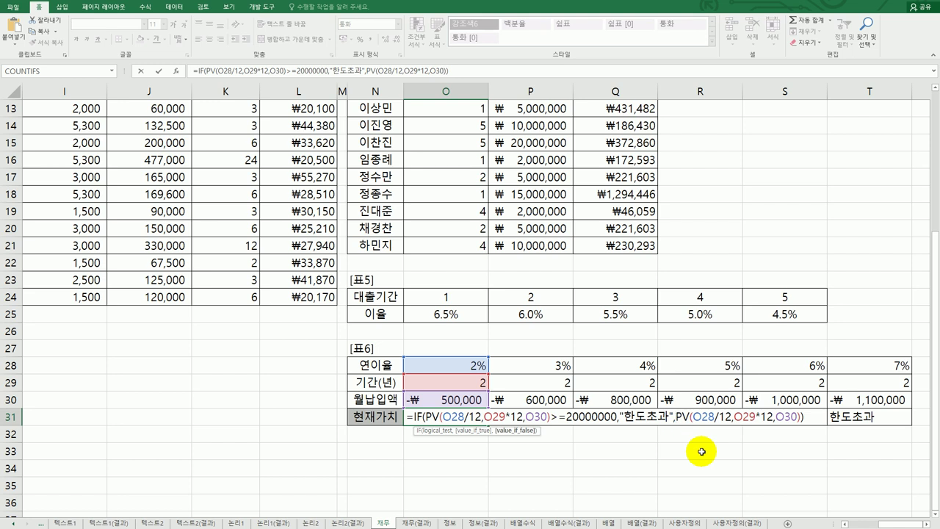
text(개)
key(BackSpace)
key(BackSpace)
text(round)
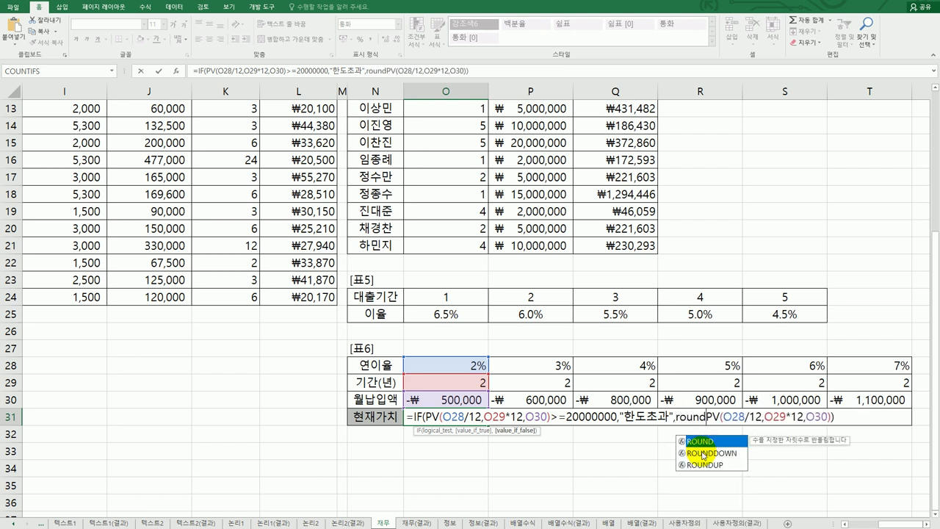
key(Tab)
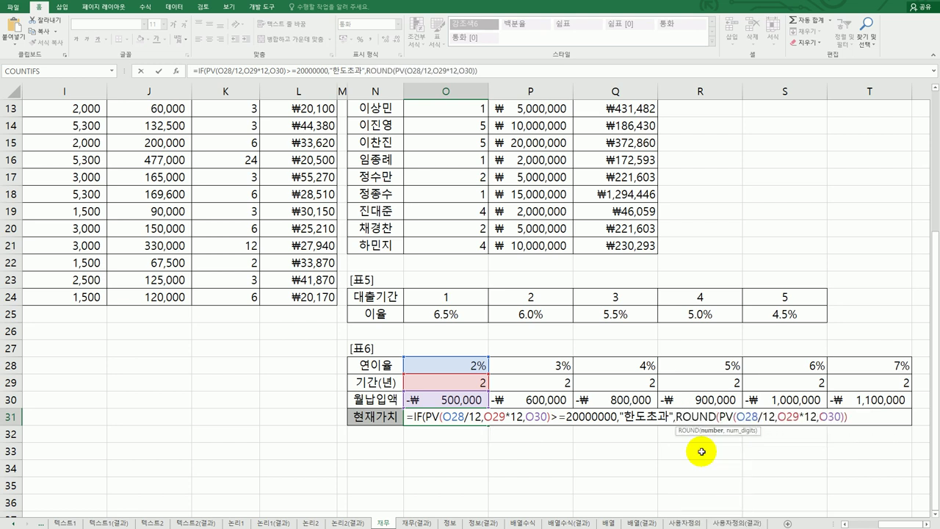
- Set ROUND's num_digits to -3 after the PV expression in O31 and close its parenthesis
click(842, 417)
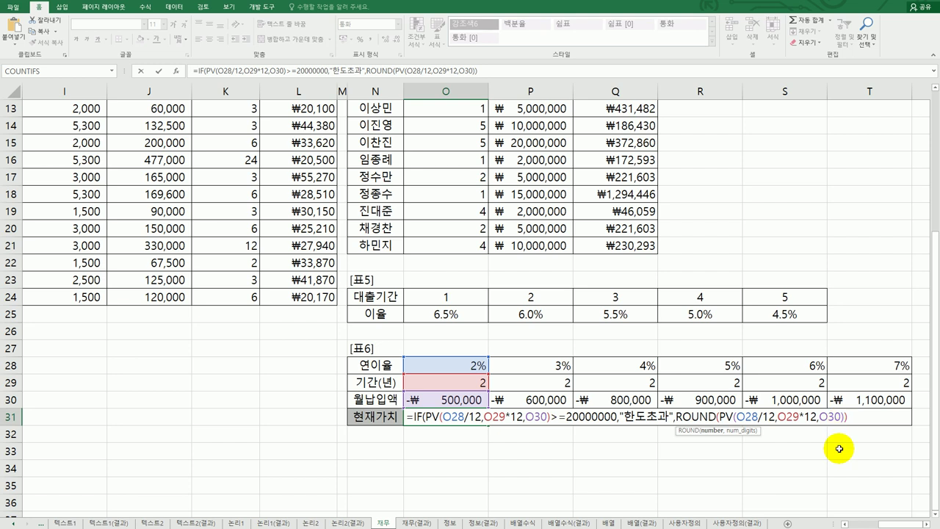
text(,)
text(-1)
key(BackSpace)
text(2)
key(BackSpace)
text(3)
key(Right)
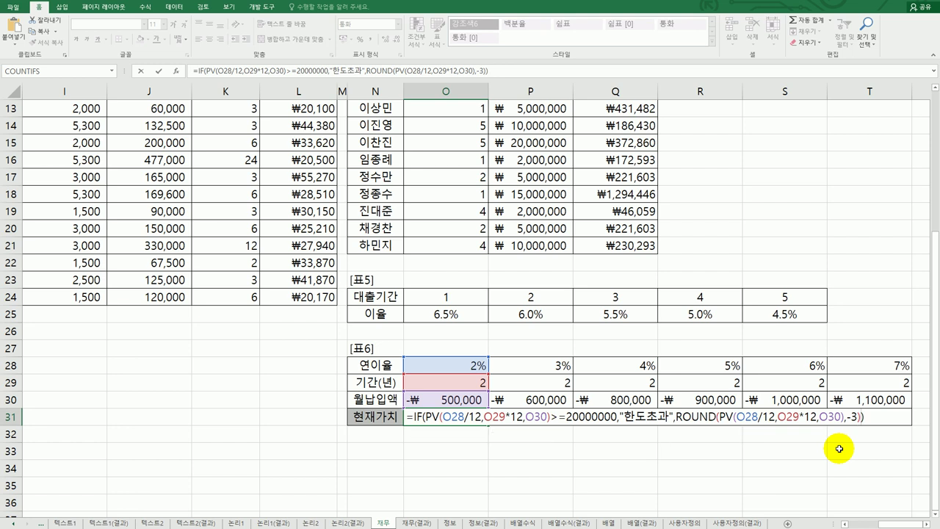
- Apply the rounded formula to O31 and fill it across 표6's 현재가치 row to T31
key(Return)
drag(479, 417, 871, 418)
click(871, 418)
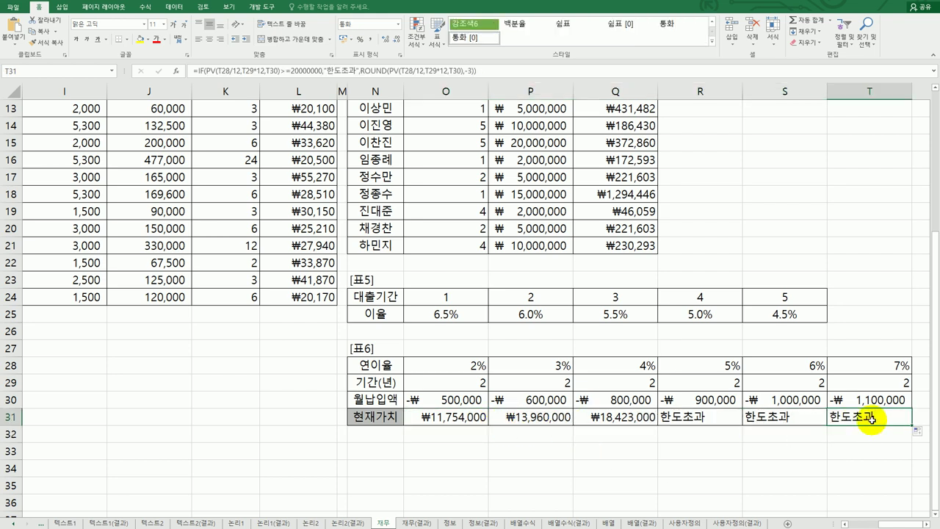